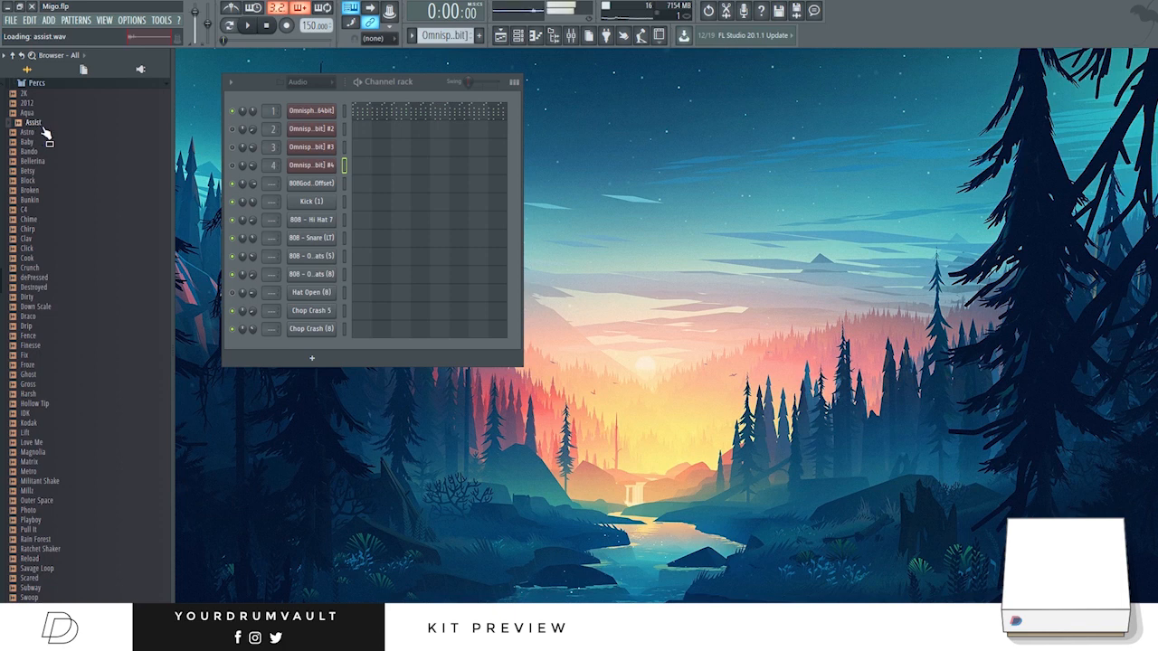
# Step: Audition the samples in the Percs folder one by one, from Astro through Destroyed
pyautogui.click(36, 133)
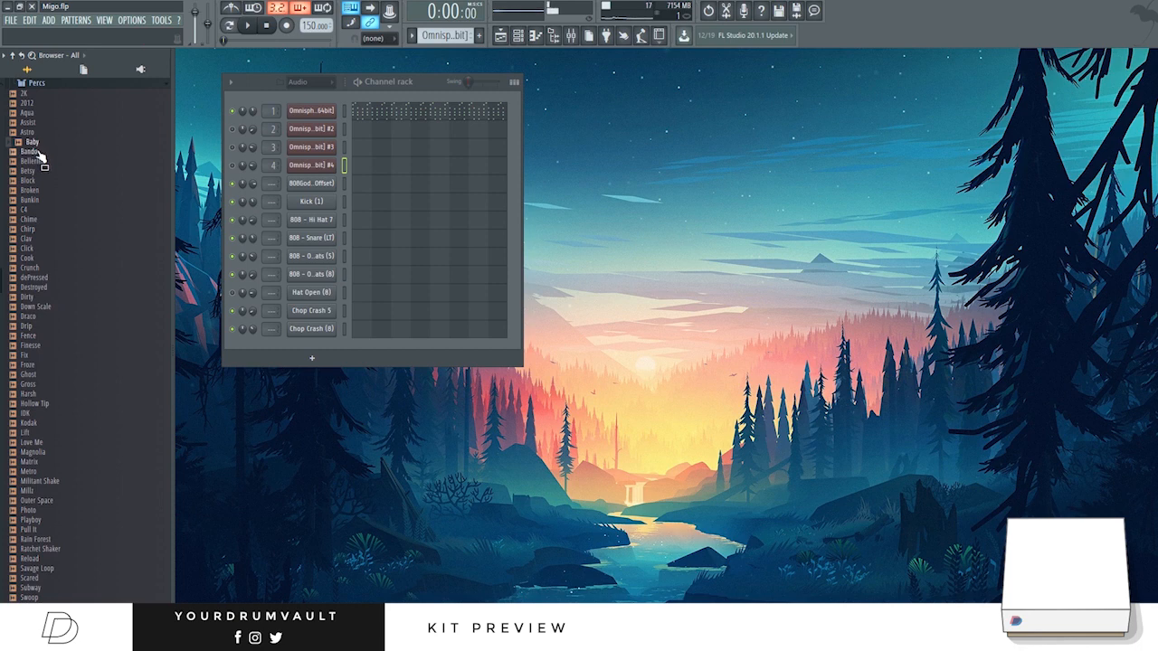
pyautogui.click(35, 151)
pyautogui.click(36, 161)
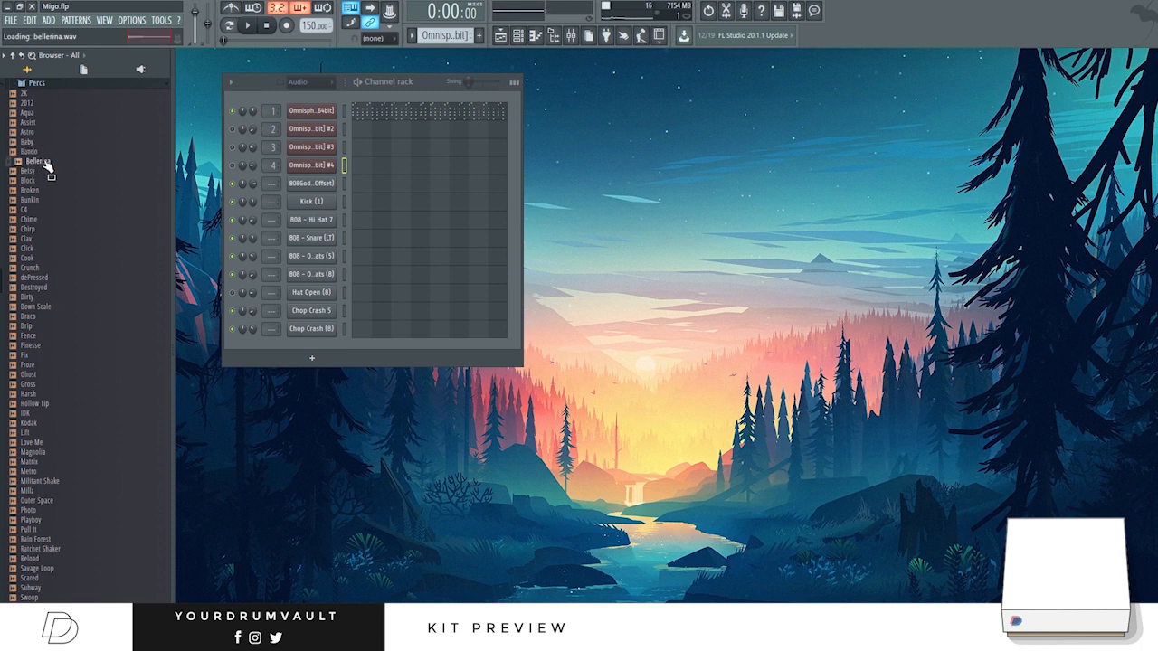
pyautogui.click(33, 173)
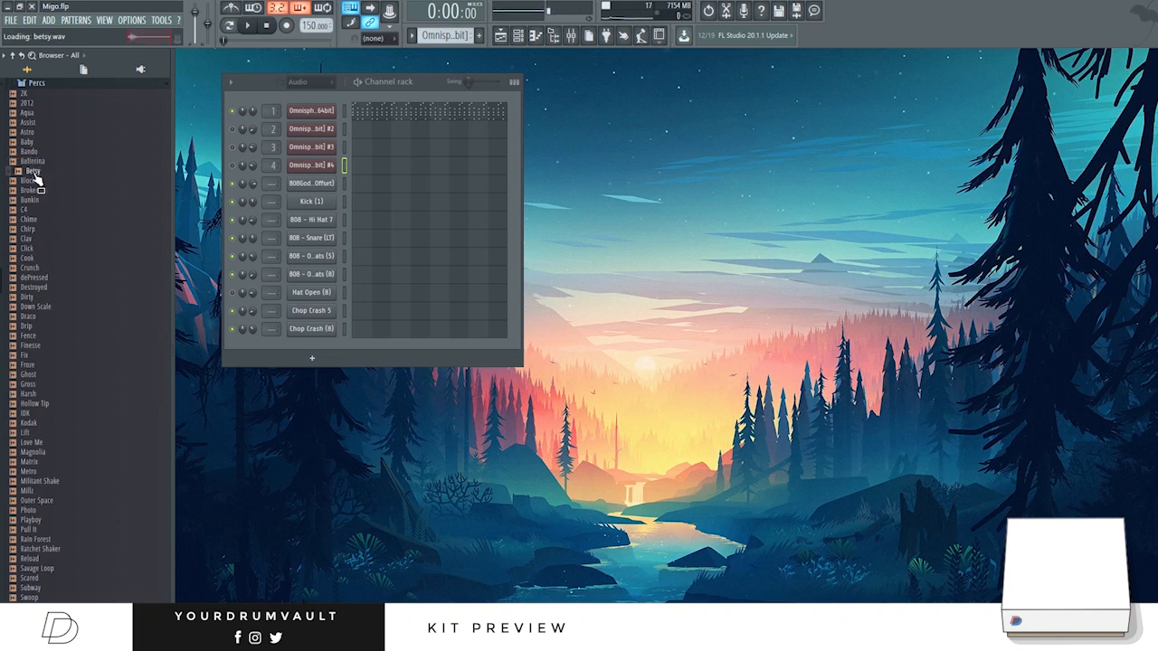
pyautogui.click(35, 181)
pyautogui.click(46, 191)
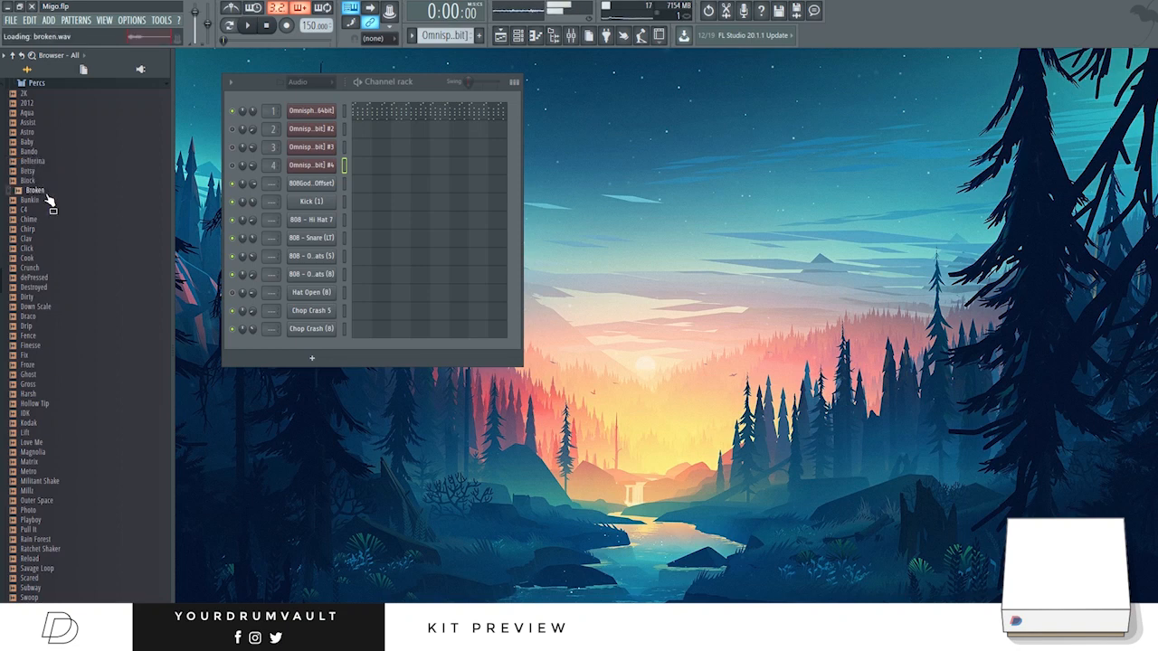
pyautogui.click(38, 200)
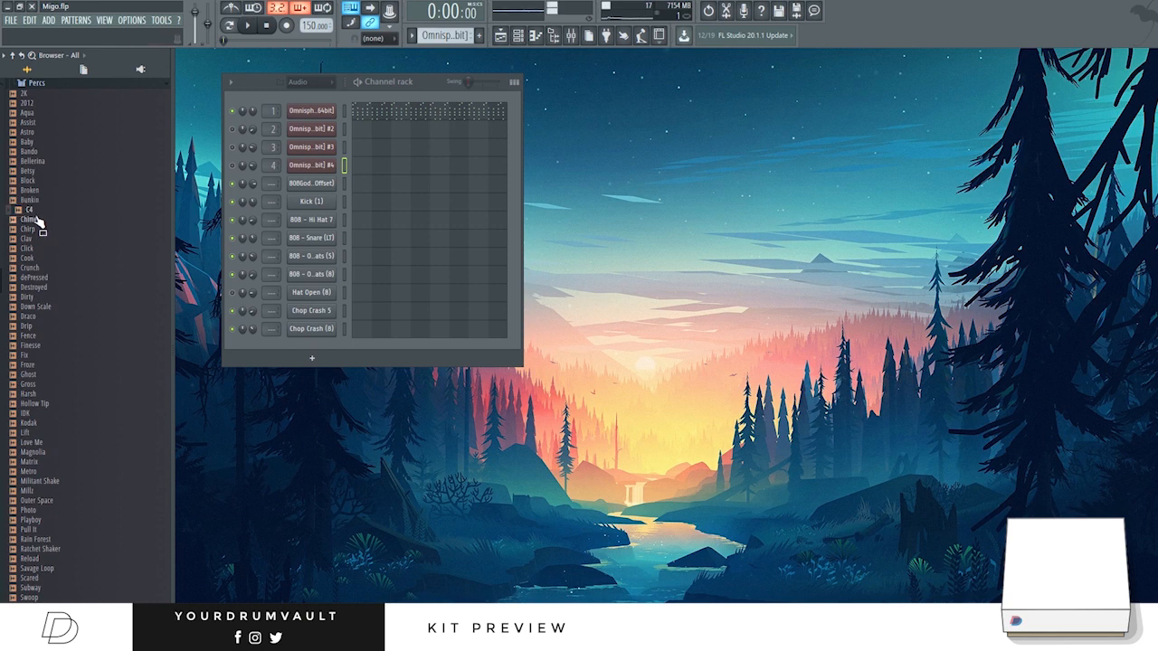
pyautogui.click(40, 223)
pyautogui.click(41, 230)
pyautogui.click(42, 239)
pyautogui.click(43, 249)
pyautogui.click(42, 259)
pyautogui.click(43, 270)
pyautogui.click(43, 287)
pyautogui.click(47, 287)
# Step: Audition the Dirty and Down Scale percs and add Down Scale to the channel rack as a new channel
pyautogui.click(40, 298)
pyautogui.click(40, 308)
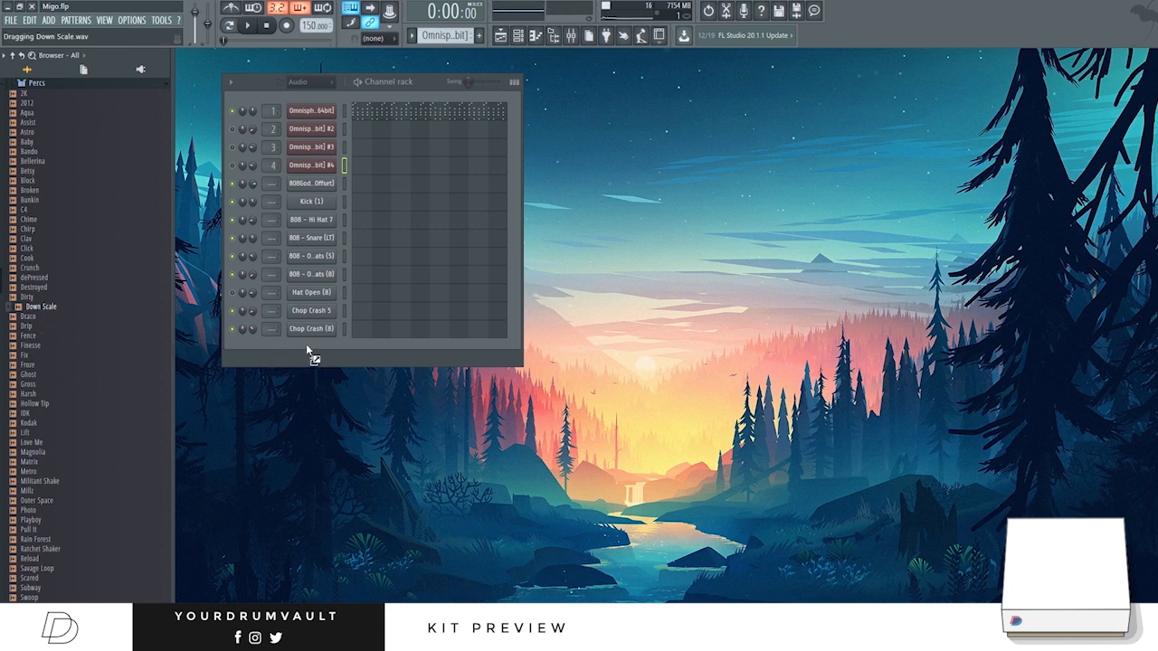
pyautogui.moveTo(306, 345); pyautogui.dragTo(307, 346)
# Step: Audition the percs from Draco through Hollow Tip and add Gross as a new channel below Down Scale
pyautogui.click(36, 316)
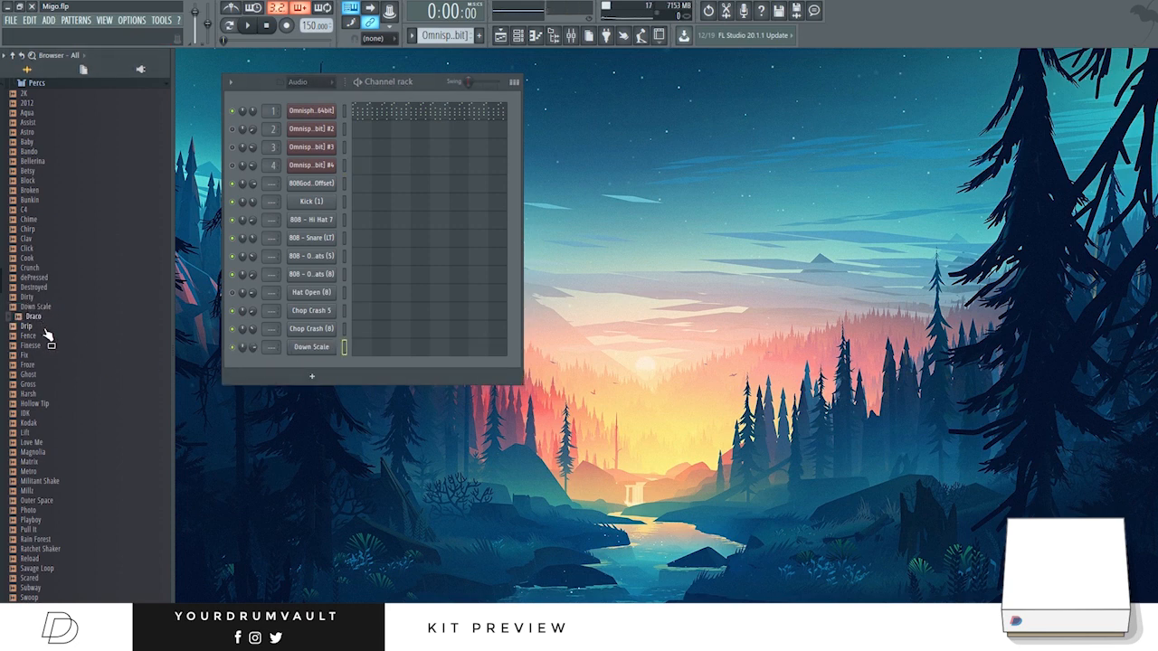
pyautogui.click(41, 336)
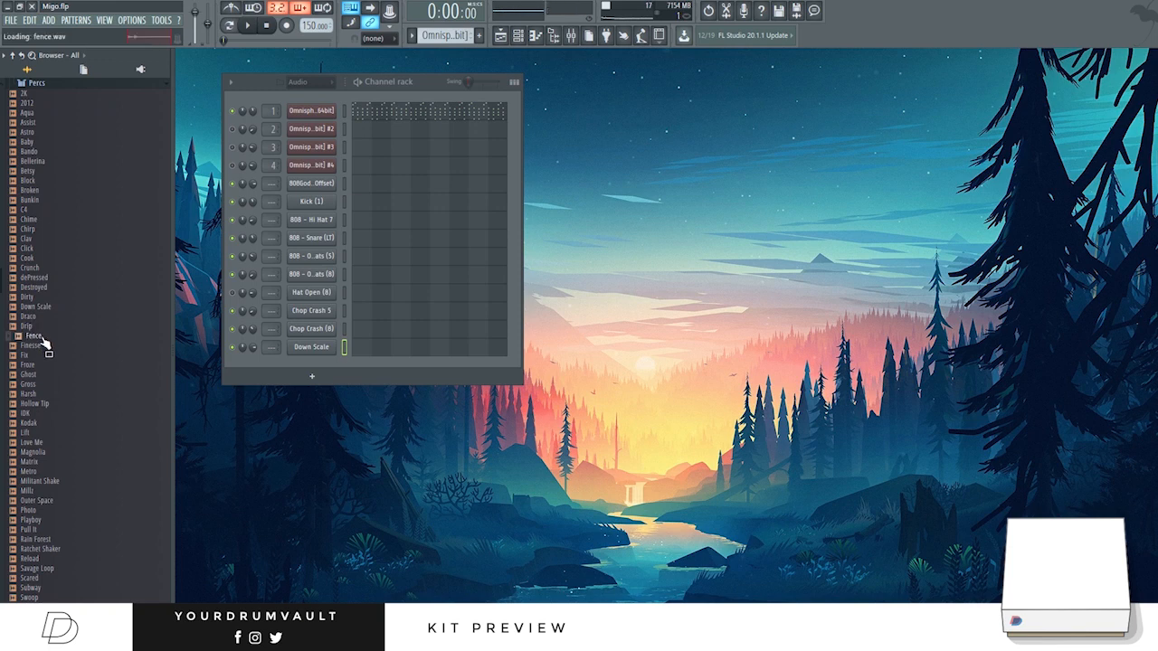
pyautogui.click(40, 328)
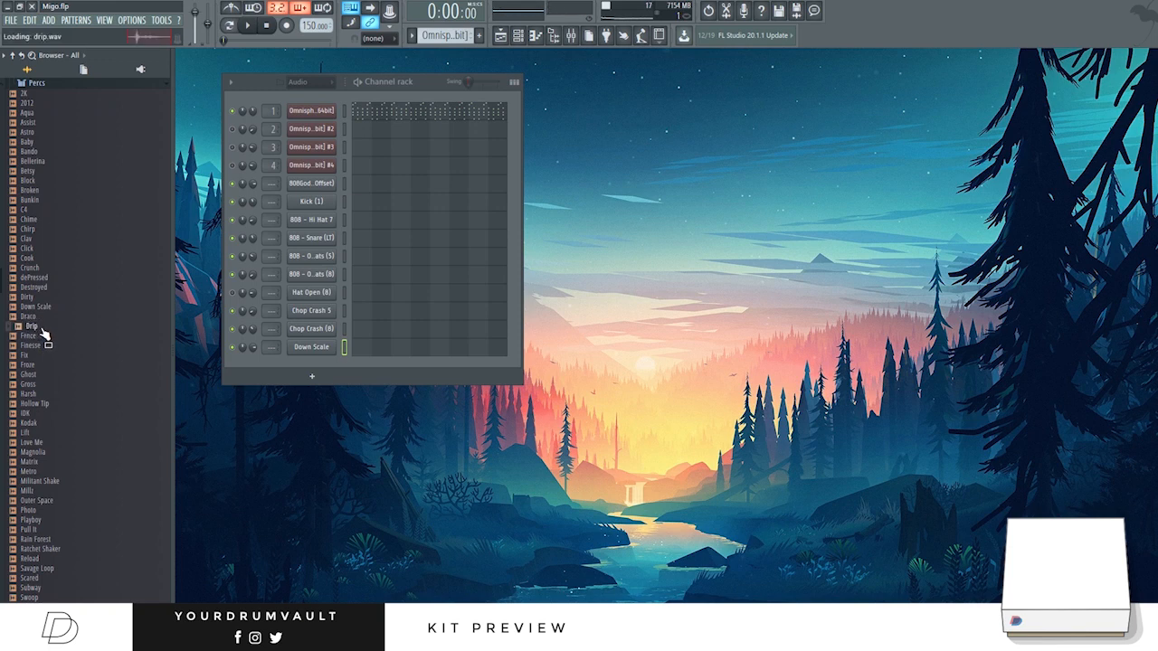
pyautogui.click(35, 355)
pyautogui.press('Up')
pyautogui.press('Down')
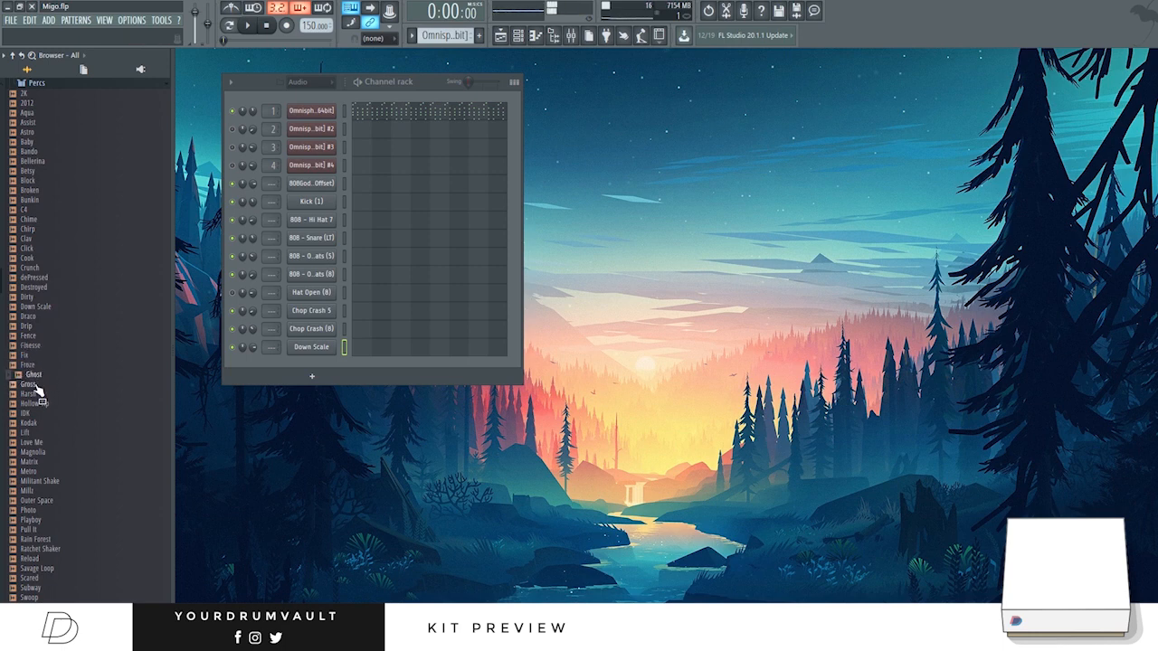
pyautogui.click(34, 395)
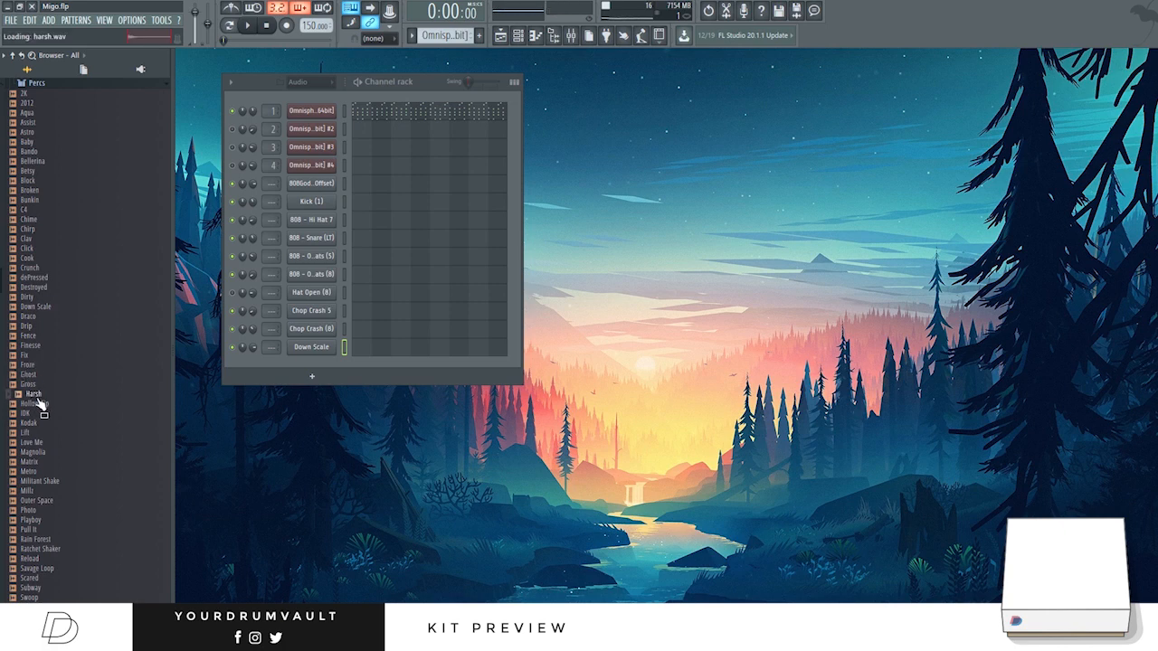
pyautogui.click(38, 404)
pyautogui.moveTo(37, 393); pyautogui.dragTo(301, 362)
# Step: Audition the perc samples from Kodak through Take Off
pyautogui.click(66, 424)
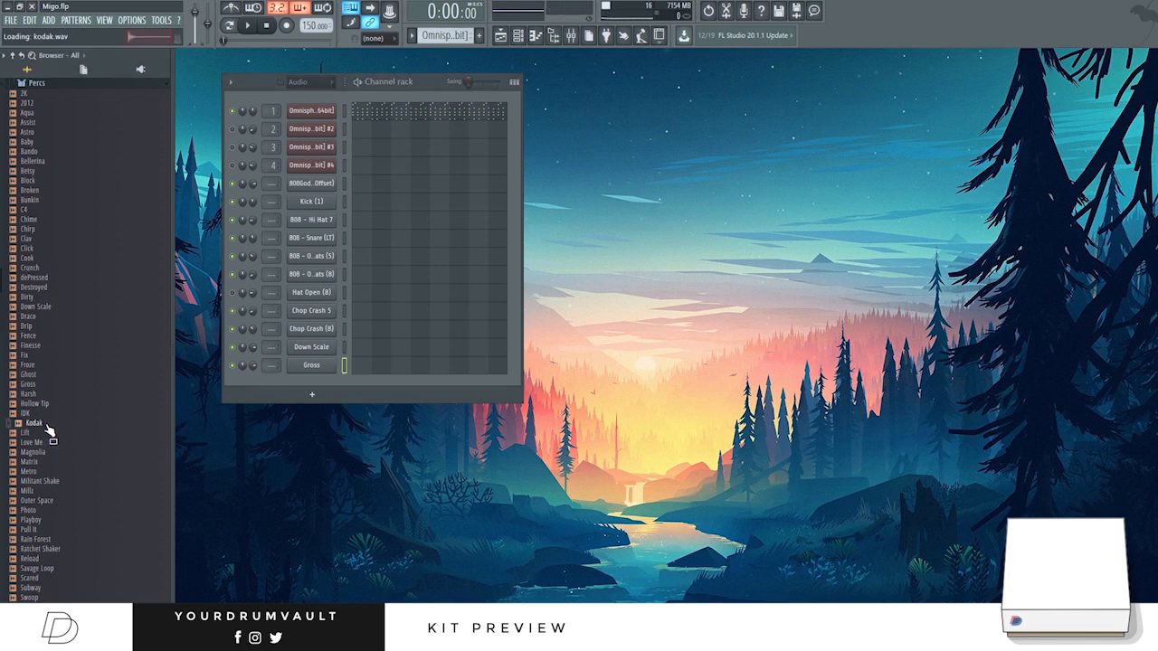
pyautogui.moveTo(51, 431); pyautogui.dragTo(38, 470)
pyautogui.click(39, 474)
pyautogui.click(37, 481)
pyautogui.scroll(-3, 37, 486)
pyautogui.moveTo(34, 401); pyautogui.dragTo(40, 377)
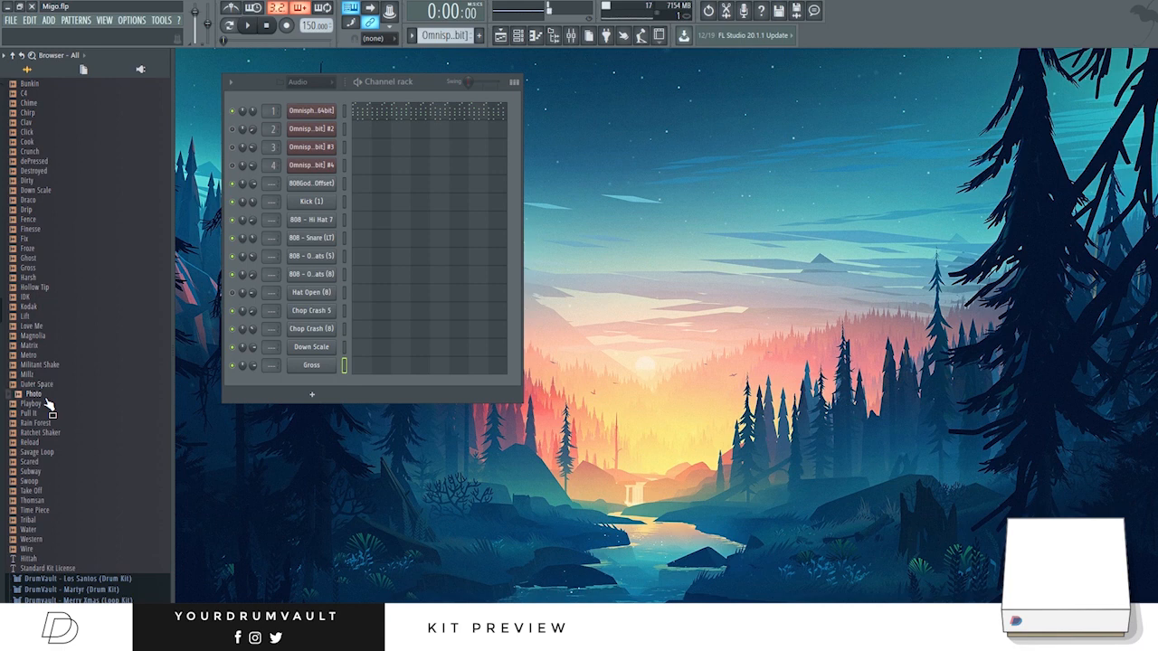
pyautogui.click(40, 423)
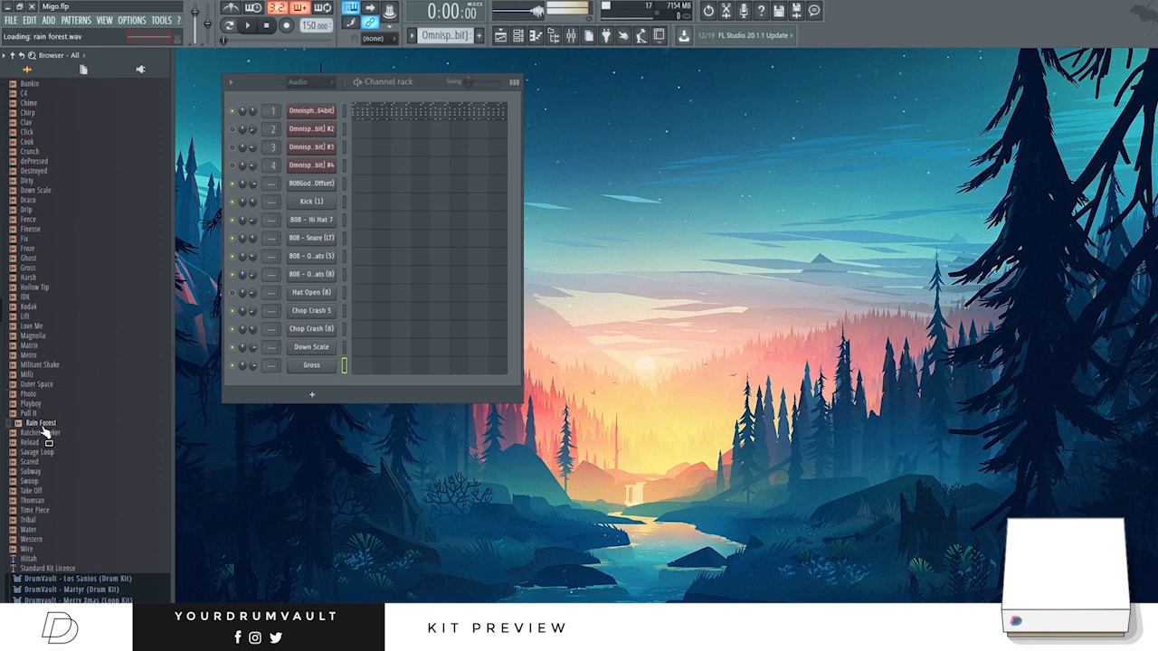
pyautogui.click(42, 433)
pyautogui.click(42, 443)
pyautogui.click(42, 452)
pyautogui.click(41, 462)
pyautogui.click(41, 473)
pyautogui.click(42, 482)
pyautogui.click(42, 492)
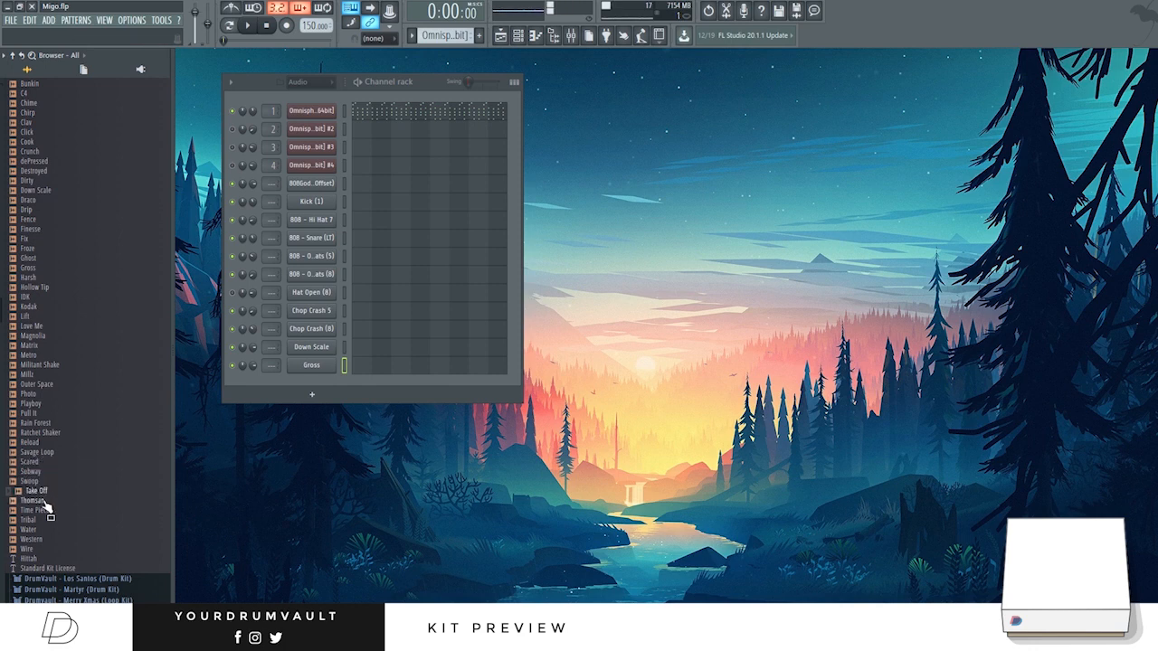
# Step: Audition the Thomsan perc and add it to the channel rack as a new channel below Gross
pyautogui.click(45, 503)
pyautogui.click(45, 503)
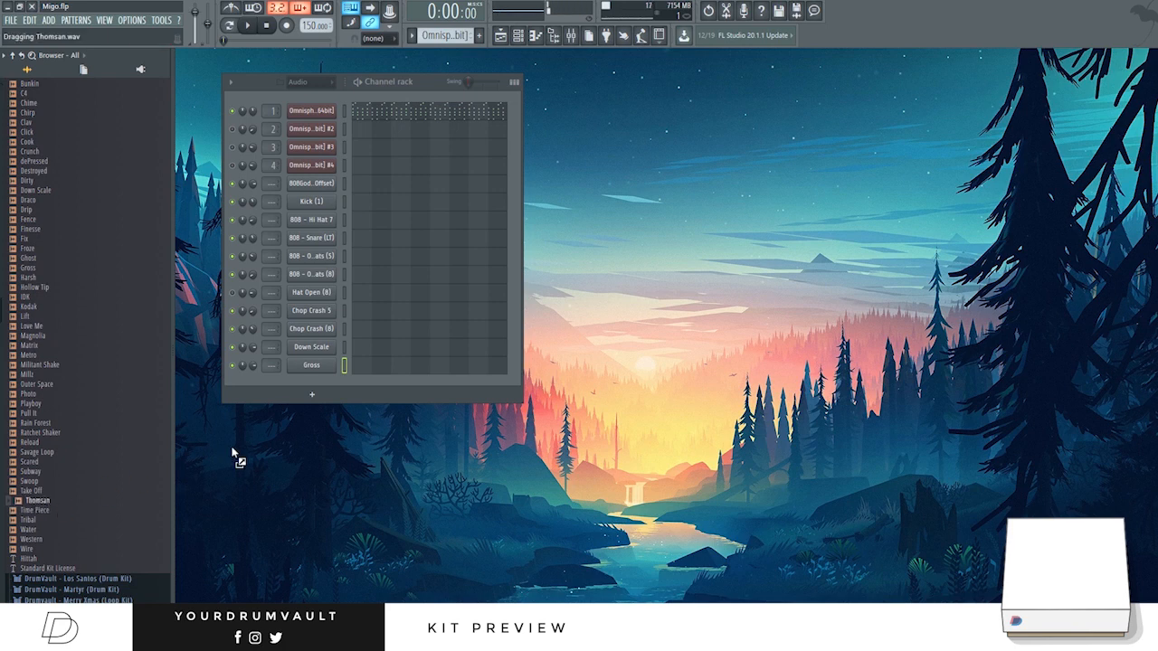
pyautogui.moveTo(297, 387); pyautogui.dragTo(298, 389)
# Step: Audition the Wire perc, look over the Playlist arrangement and stop playback
pyautogui.click(52, 559)
pyautogui.click(48, 559)
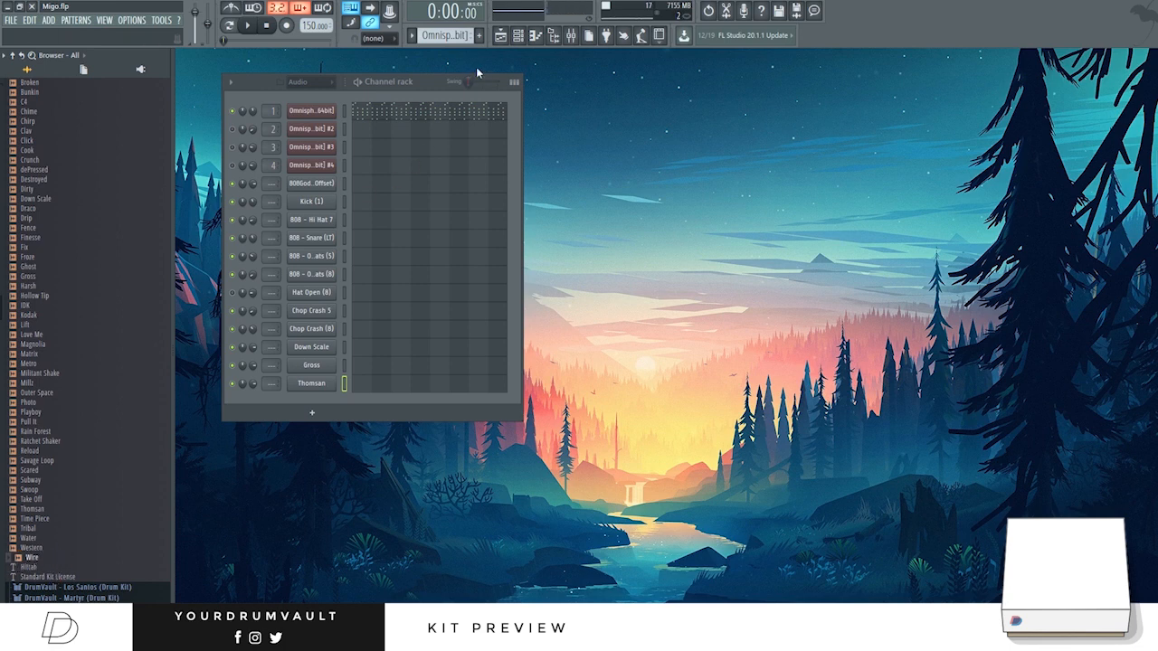
pyautogui.click(497, 41)
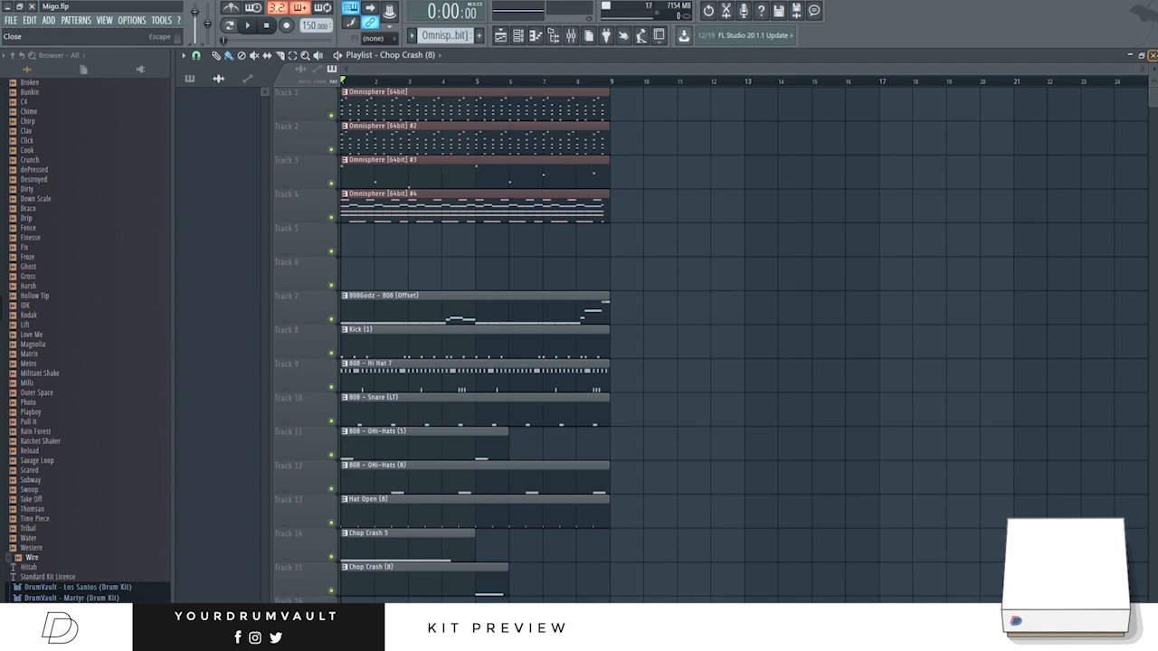
pyautogui.click(1152, 55)
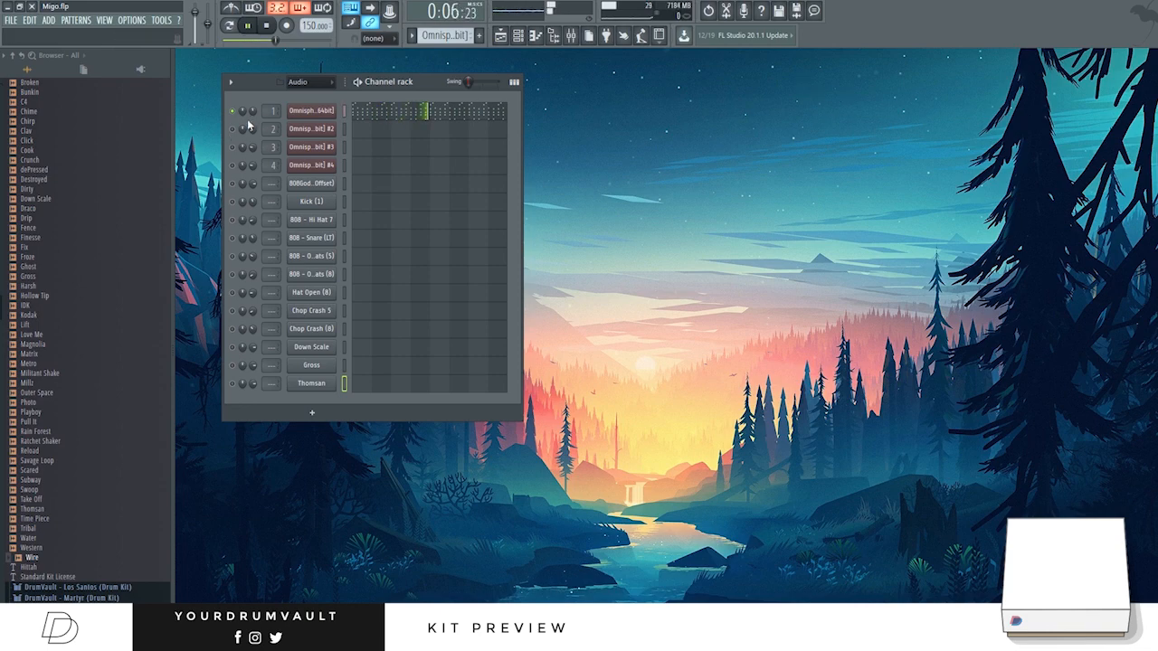
pyautogui.press('space')
# Step: Solo track 1 in the Playlist, start playback and unmute the Omnisphere tracks 2, 3 and 4
pyautogui.click(501, 35)
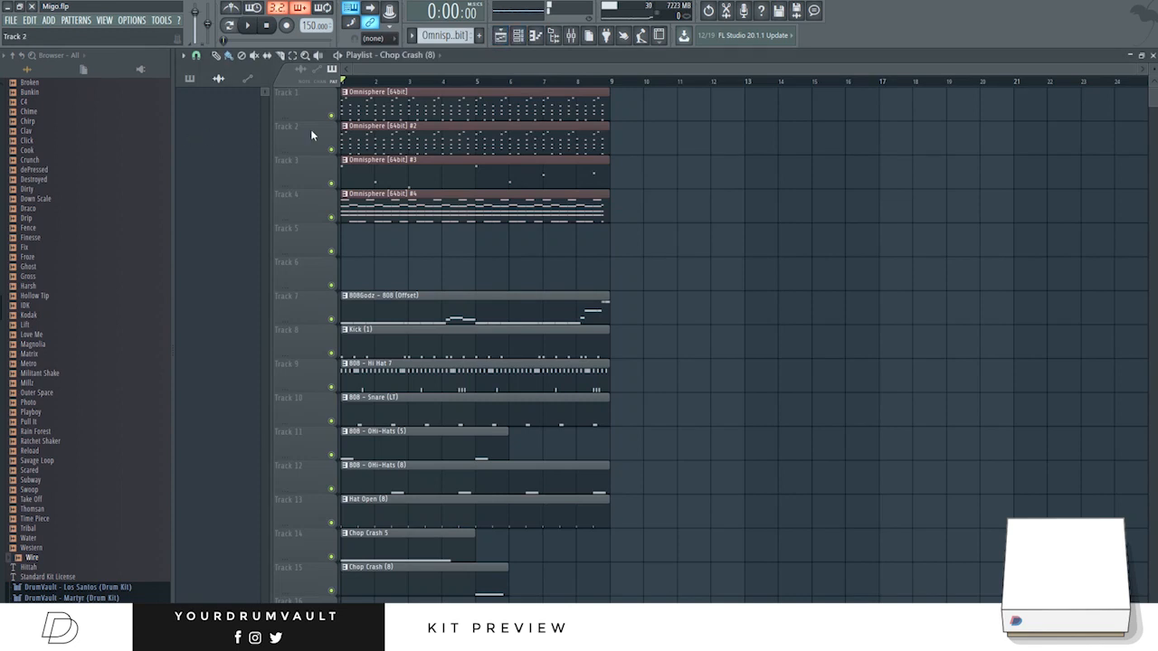
pyautogui.rightClick(331, 116)
pyautogui.press('space')
pyautogui.click(332, 150)
pyautogui.click(331, 184)
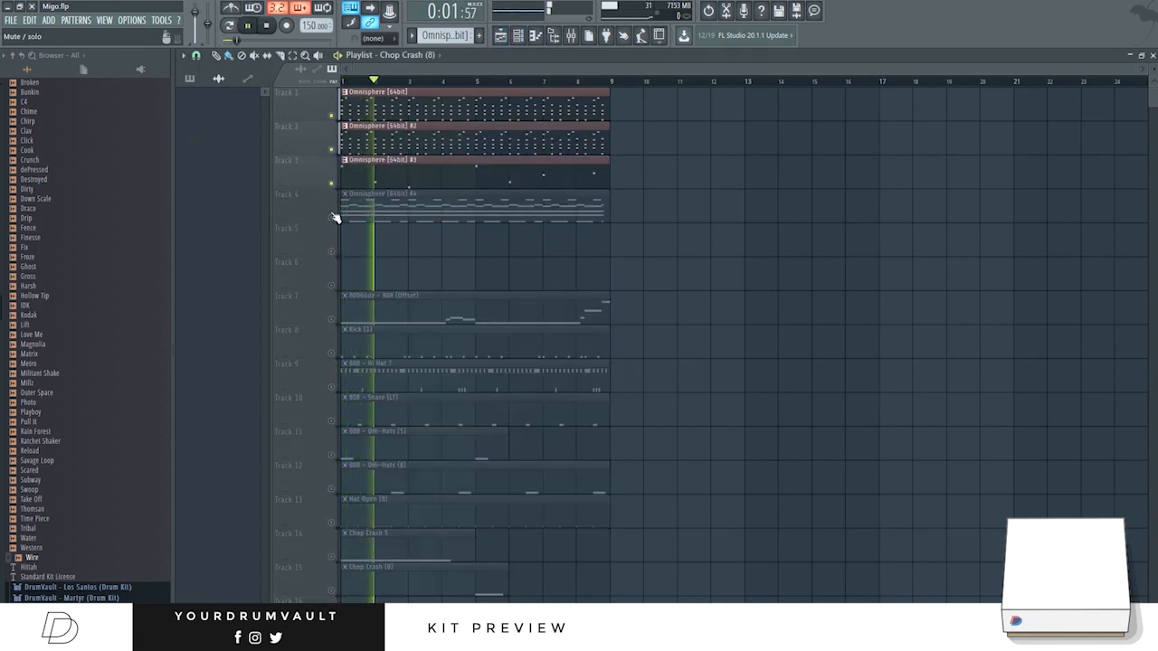
pyautogui.click(331, 217)
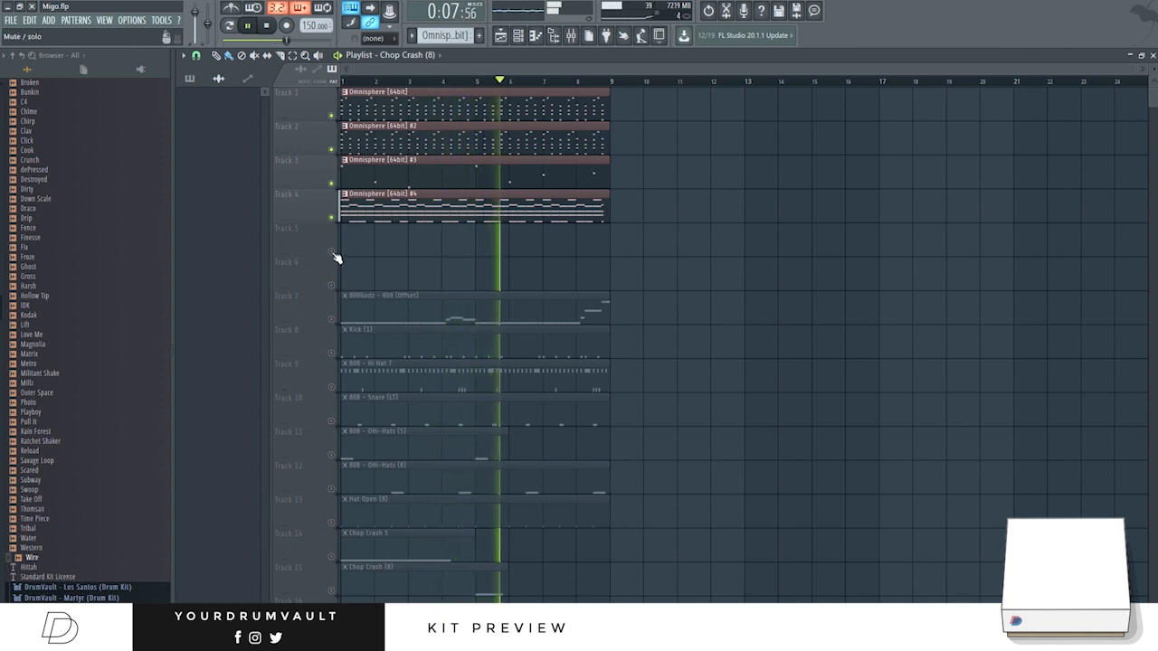
# Step: Unmute the 808, kick, hi-hat and snare on Playlist tracks 7 to 10 during playback
pyautogui.click(331, 318)
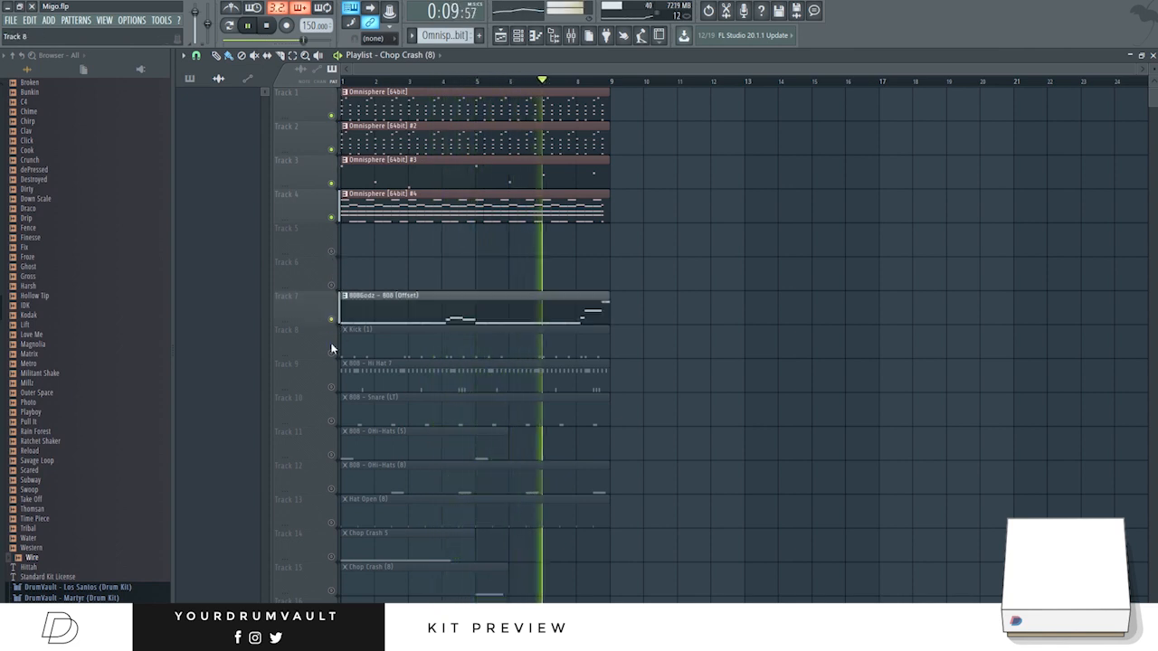
pyautogui.click(331, 353)
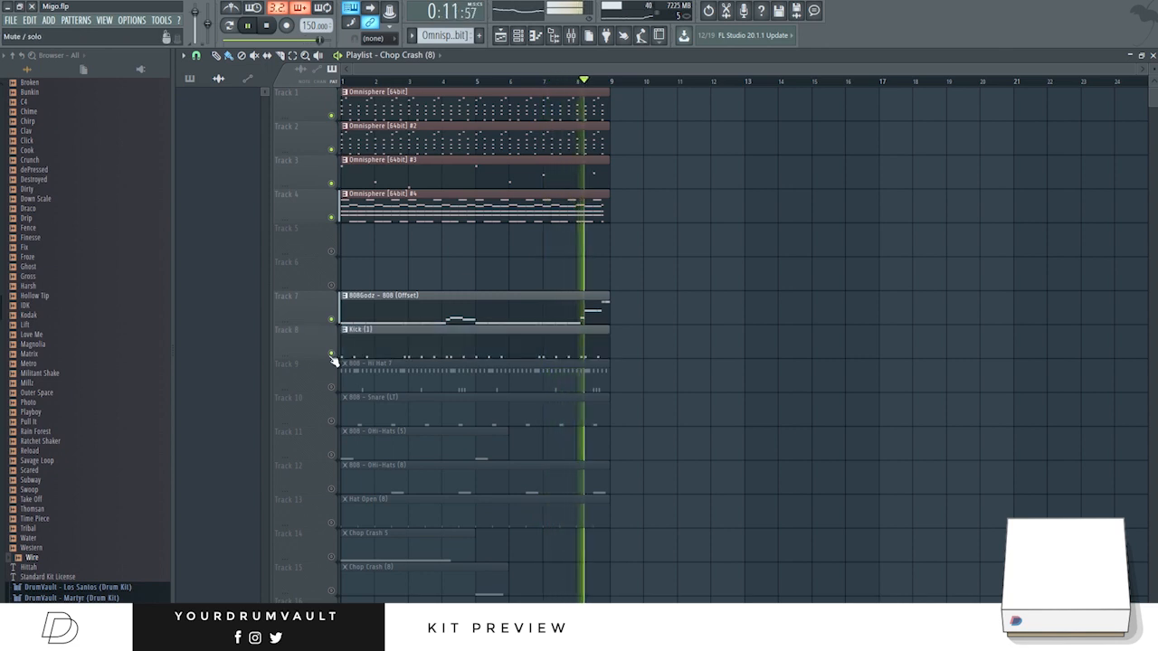
pyautogui.click(331, 387)
pyautogui.click(331, 421)
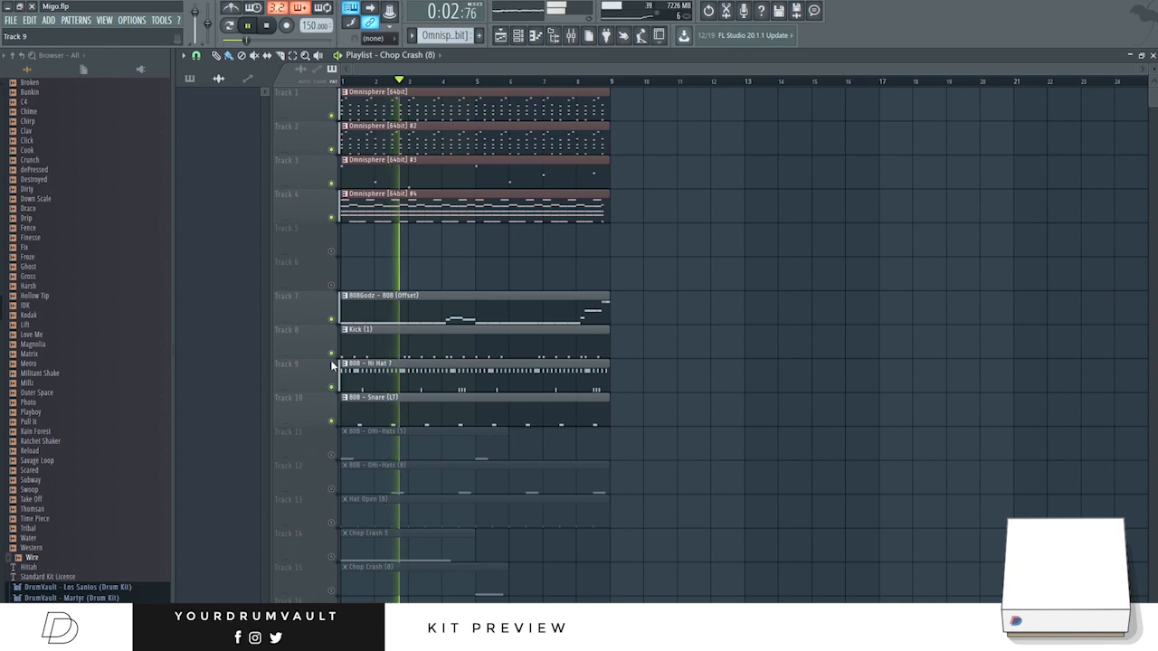
# Step: Unmute the open-hat and crash tracks 11 to 15, plus the empty tracks 5 and 6
pyautogui.click(331, 455)
pyautogui.click(331, 488)
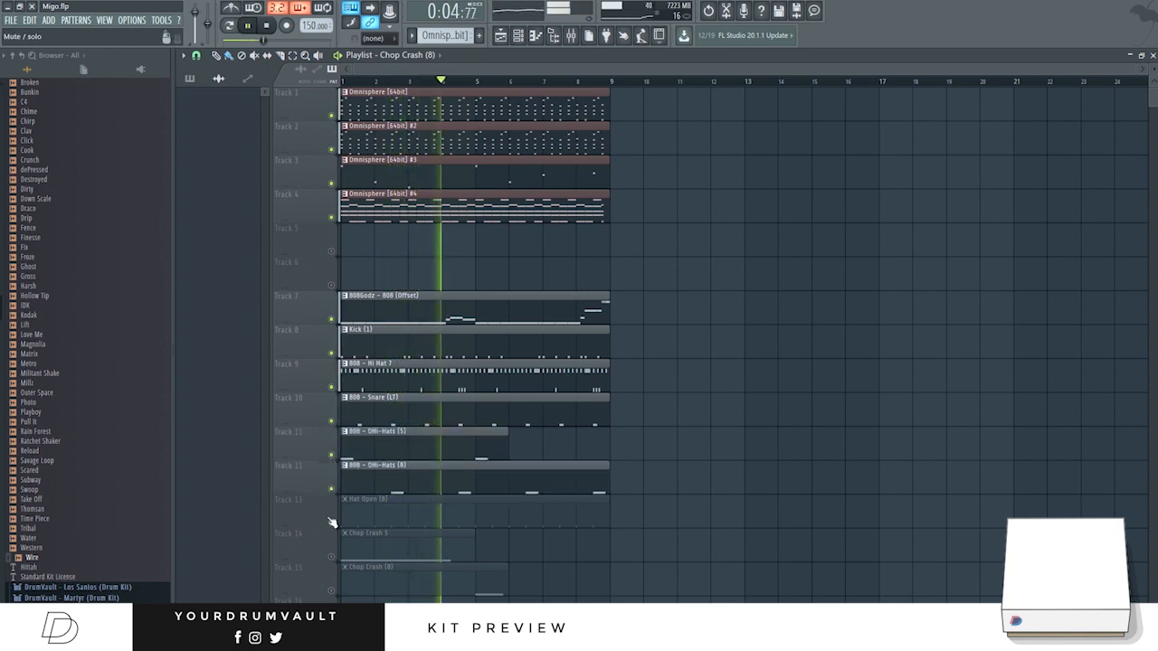
pyautogui.click(331, 522)
pyautogui.click(331, 556)
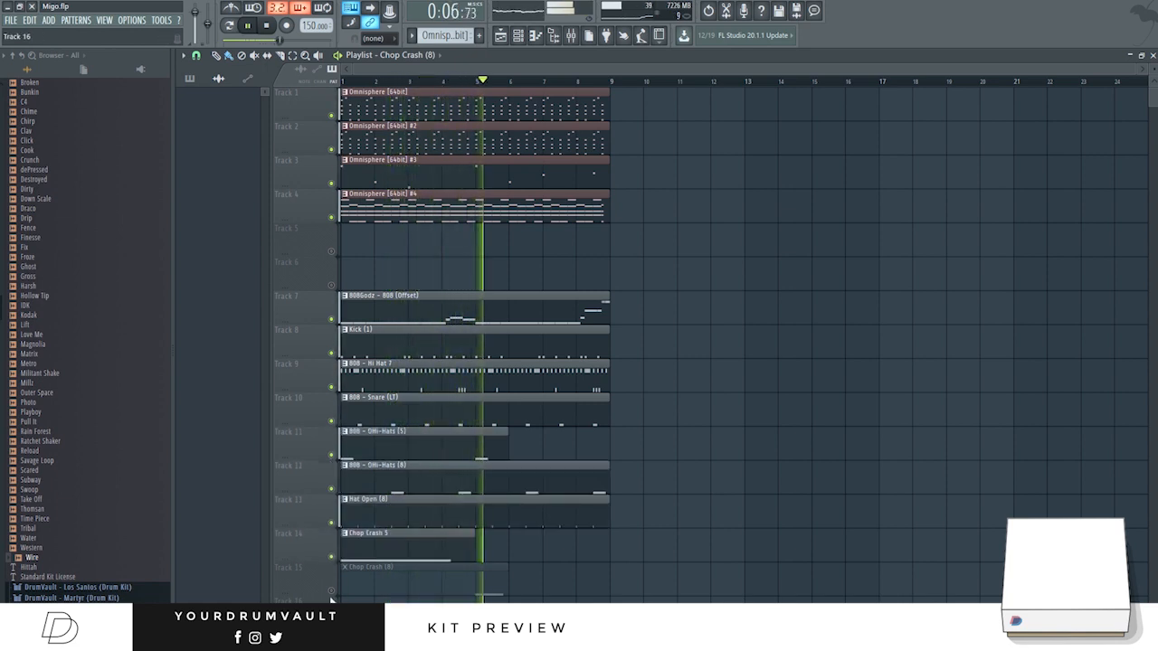
pyautogui.click(332, 591)
pyautogui.click(332, 283)
pyautogui.click(332, 251)
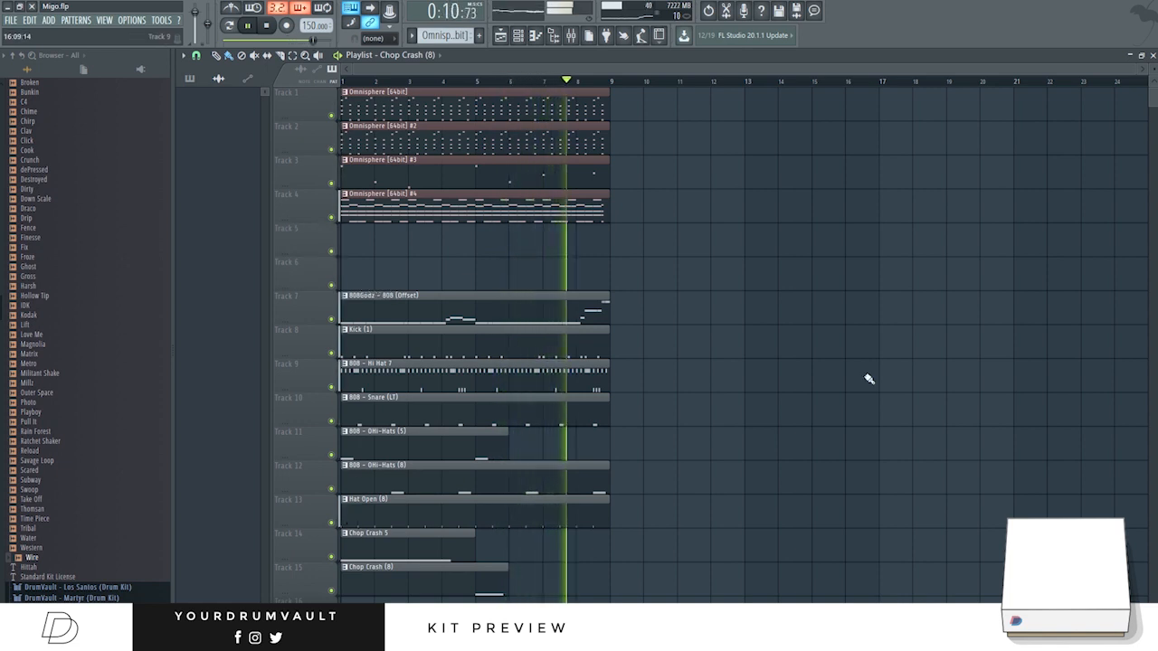
# Step: Mute the Omnisphere tracks 2, 3 and 4 in the Playlist and restart playback
pyautogui.press('F5')
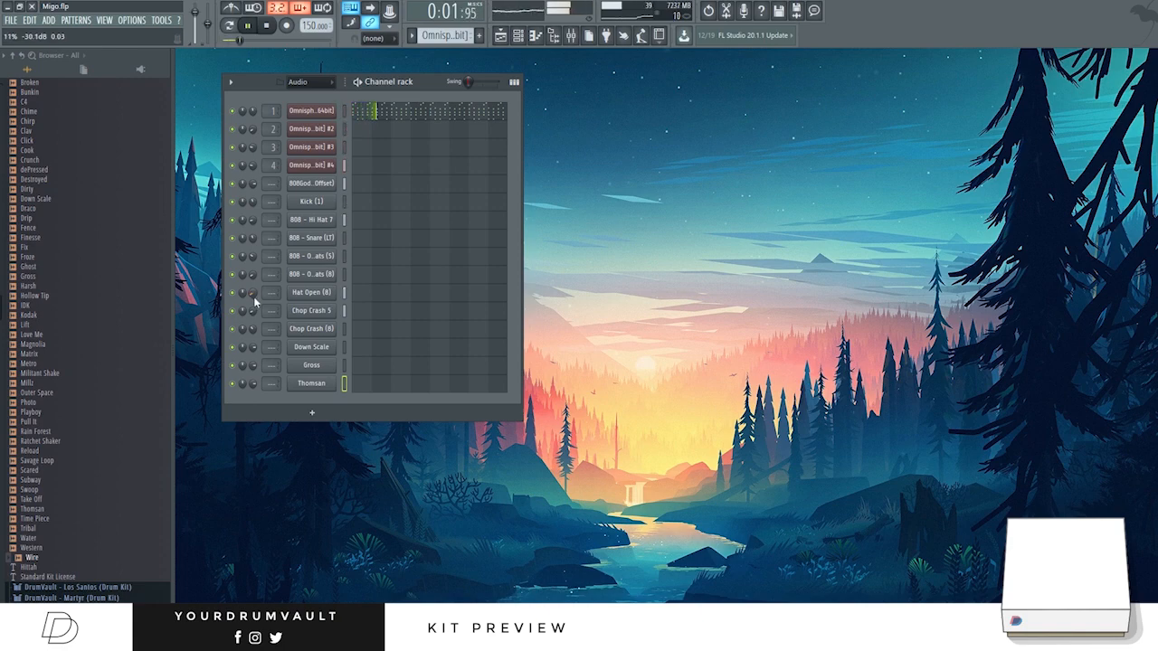
pyautogui.click(500, 35)
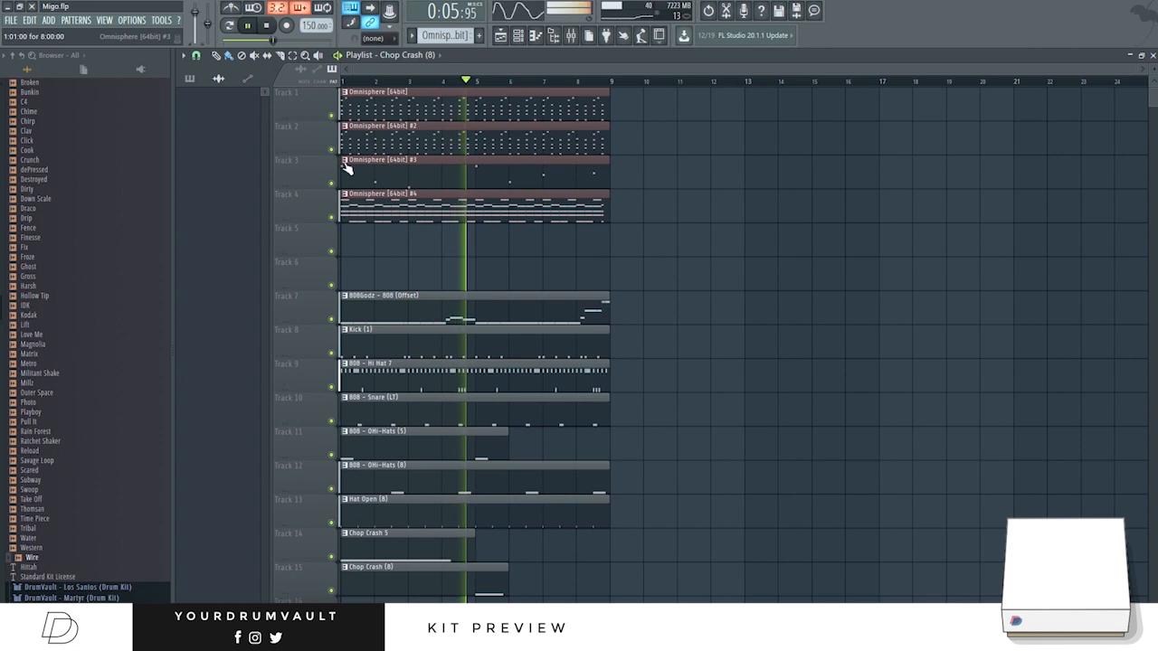
pyautogui.press('space')
pyautogui.keyDown('ctrl'); pyautogui.click(332, 117); pyautogui.keyUp('ctrl')
pyautogui.rightClick(331, 116)
pyautogui.click(331, 150)
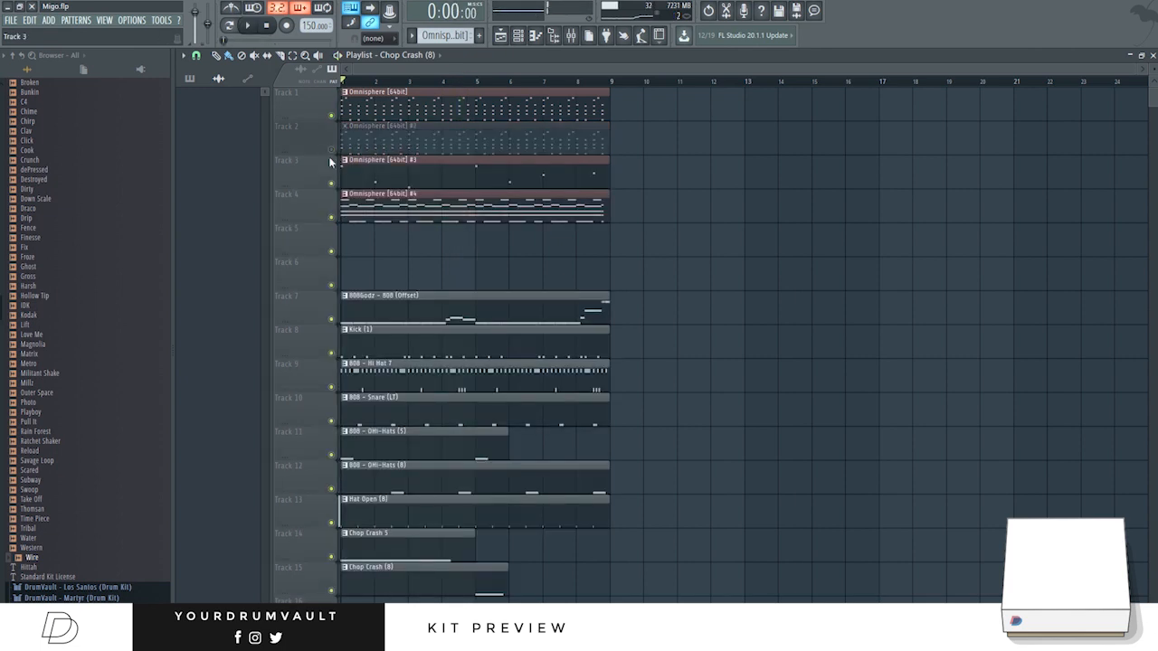
pyautogui.click(331, 184)
pyautogui.click(331, 218)
pyautogui.press('space')
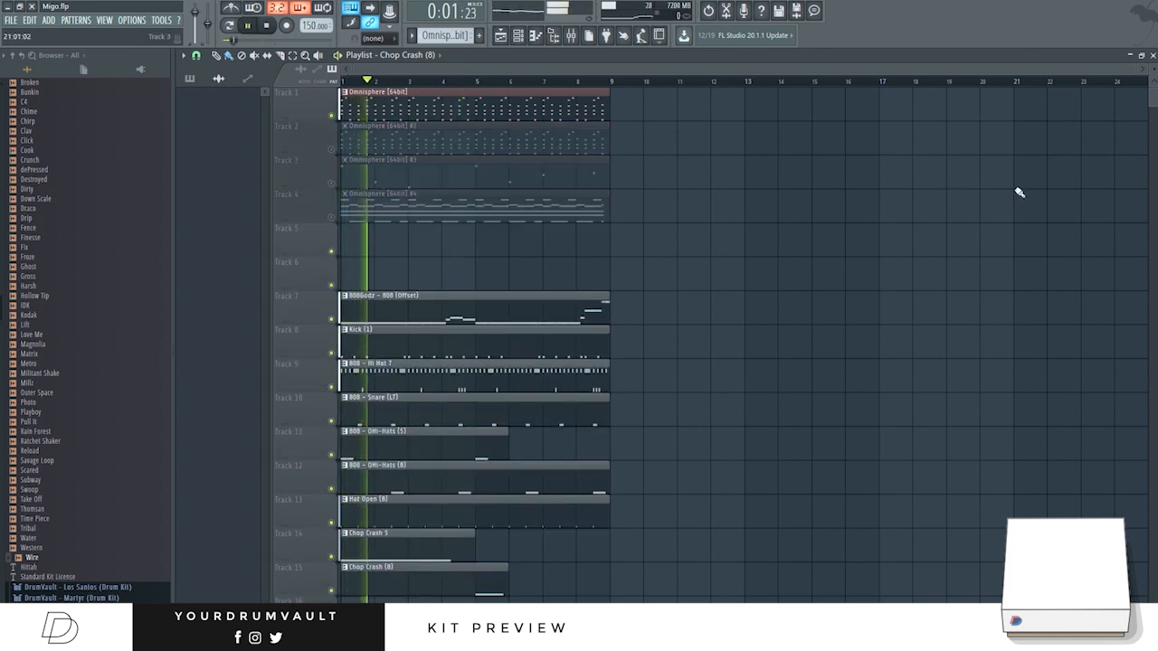
# Step: Mute the Hat Open (8) track, track 13, in the Playlist
pyautogui.click(1152, 55)
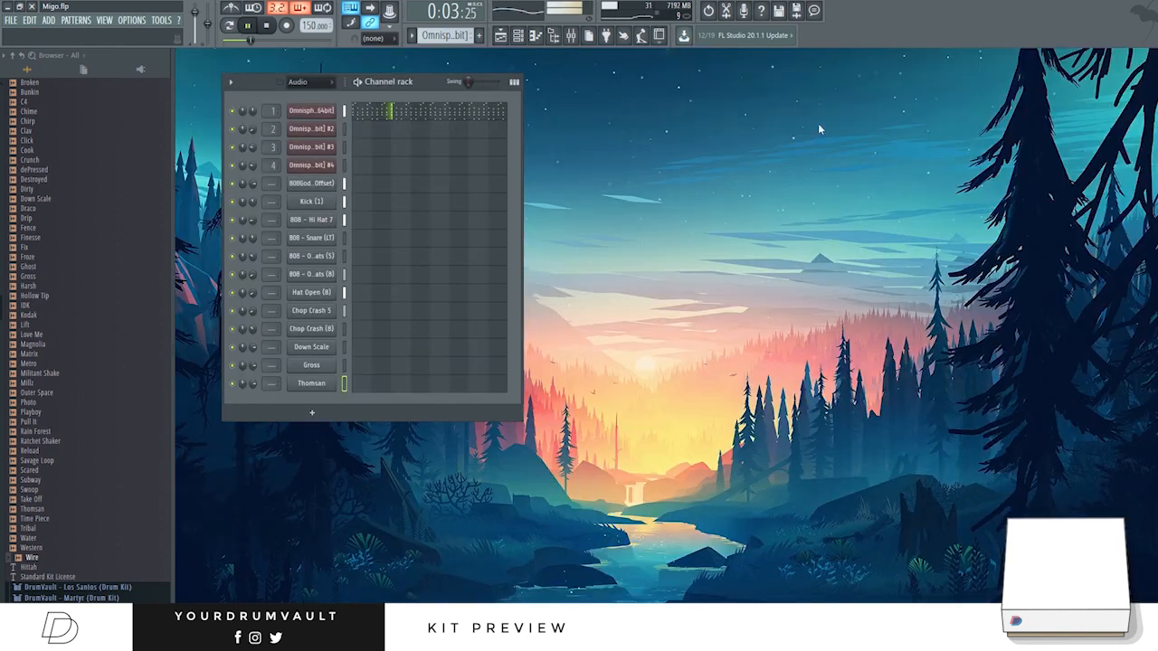
pyautogui.press('F5')
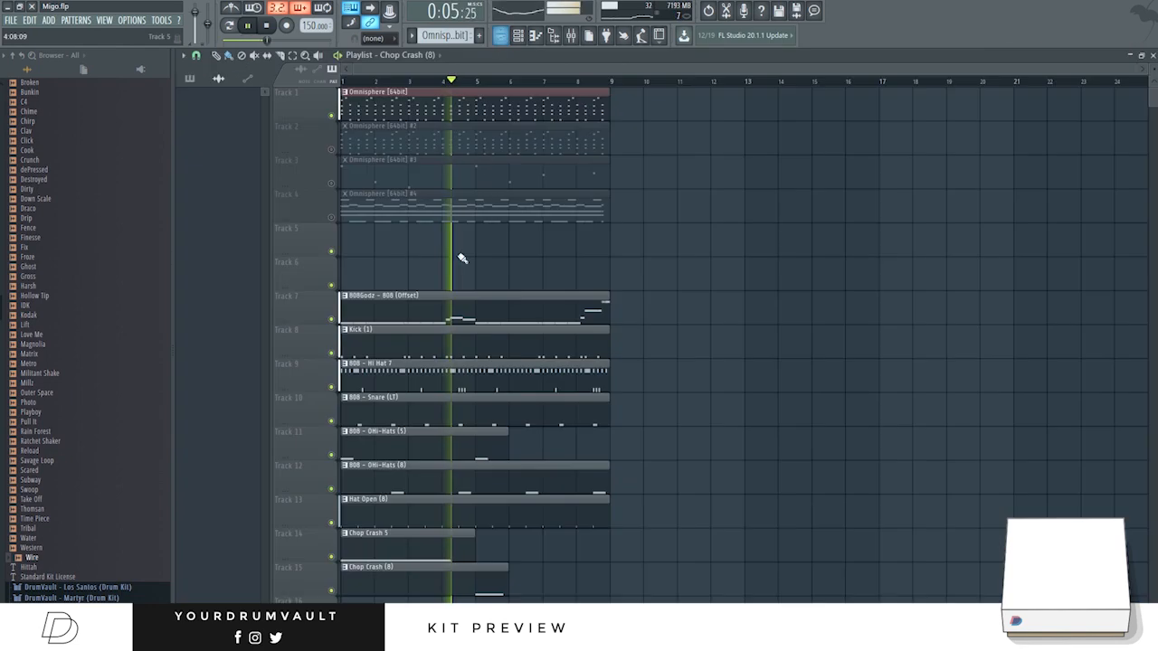
pyautogui.click(332, 523)
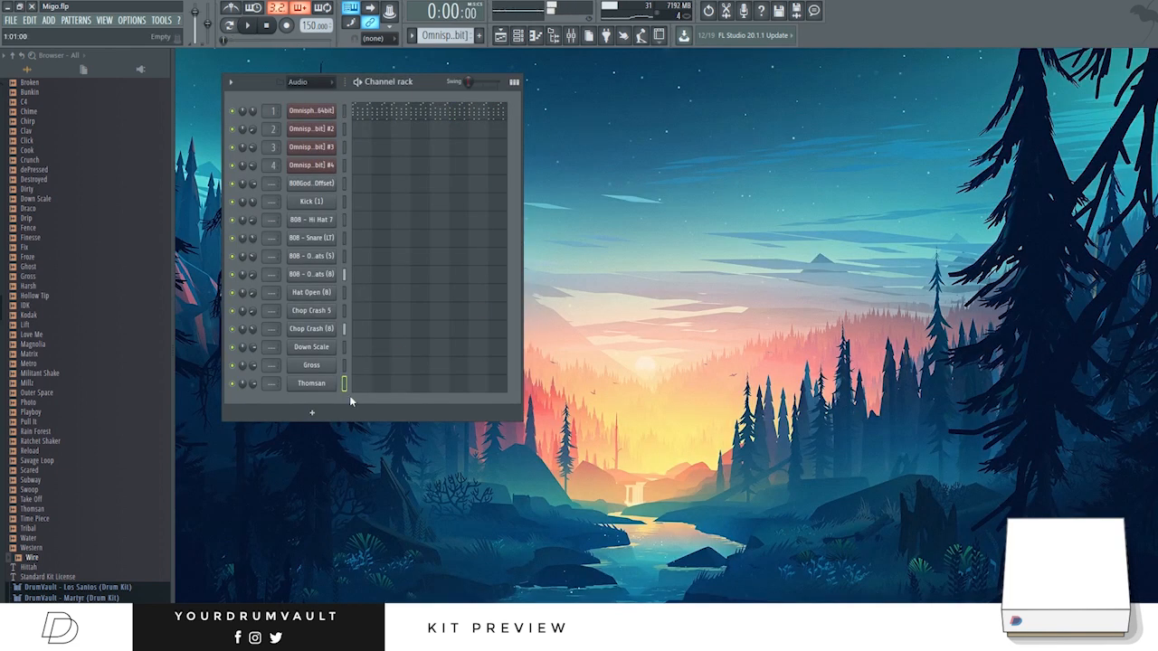
# Step: Create a new empty pattern for the percs and place it on Playlist track 16
pyautogui.click(479, 34)
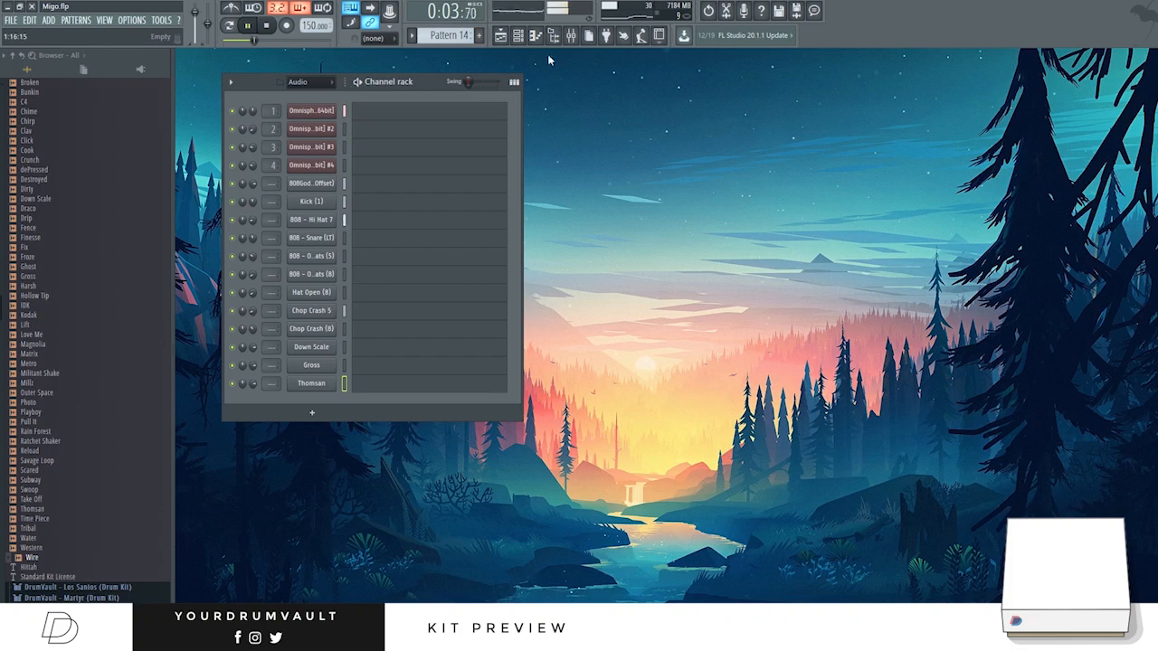
pyautogui.click(500, 36)
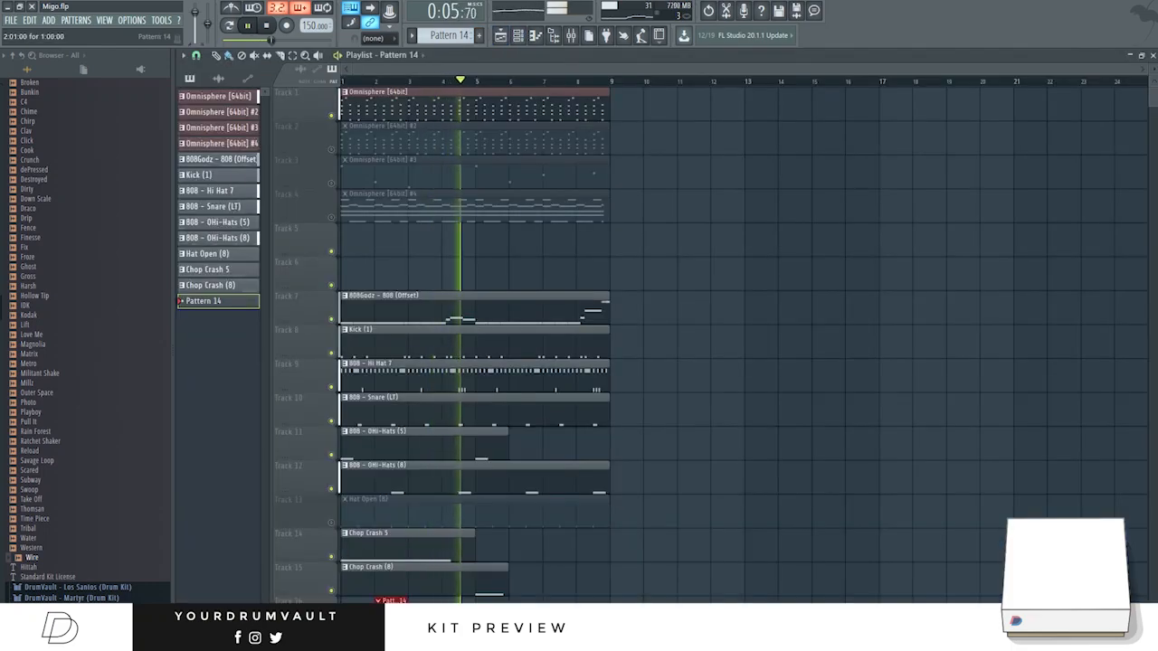
pyautogui.click(1152, 56)
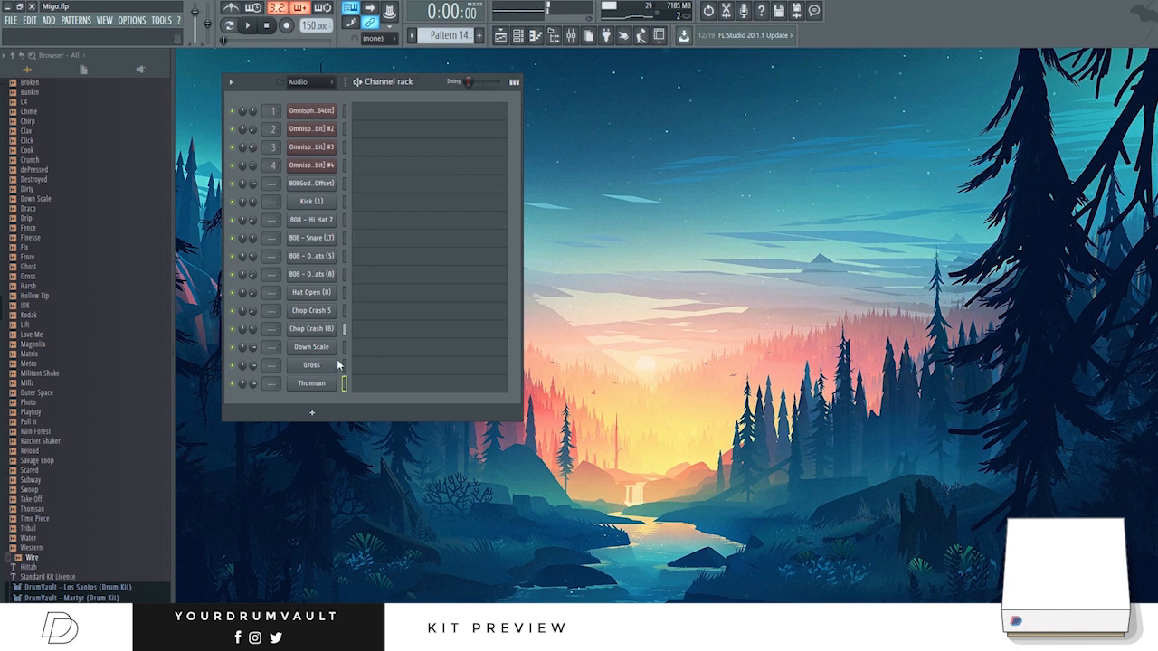
# Step: Place a C5 note for the Down Scale perc on beat 2 of bar 2 in the new pattern
pyautogui.click(374, 354)
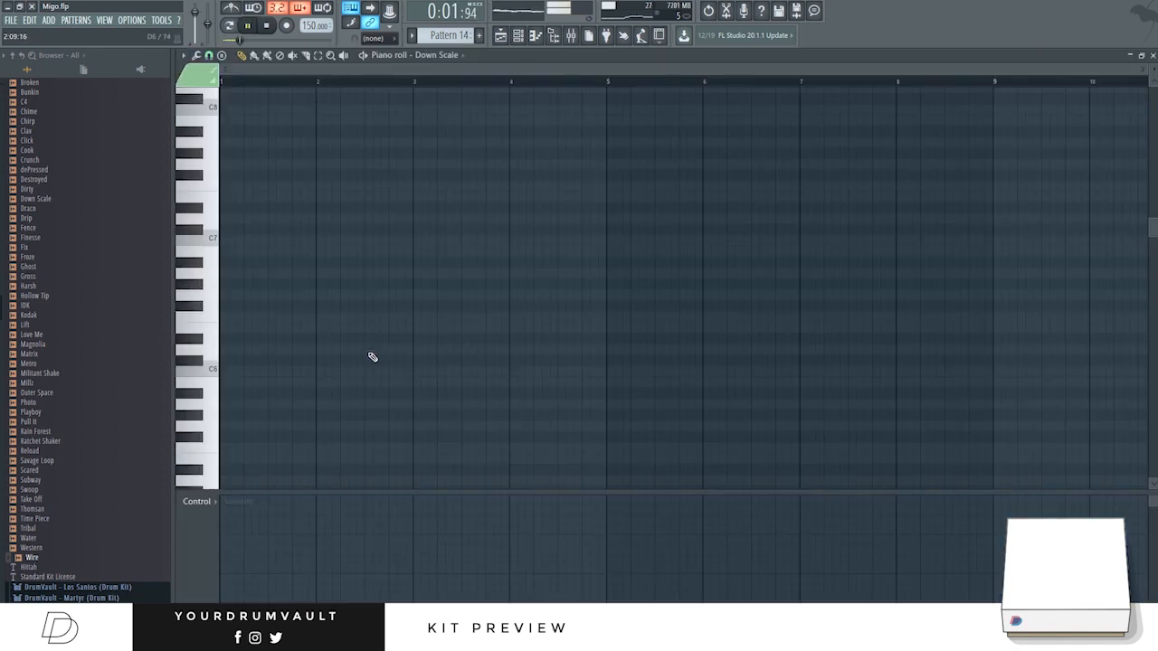
pyautogui.press('space')
pyautogui.press('space')
pyautogui.scroll(-4, 454, 380)
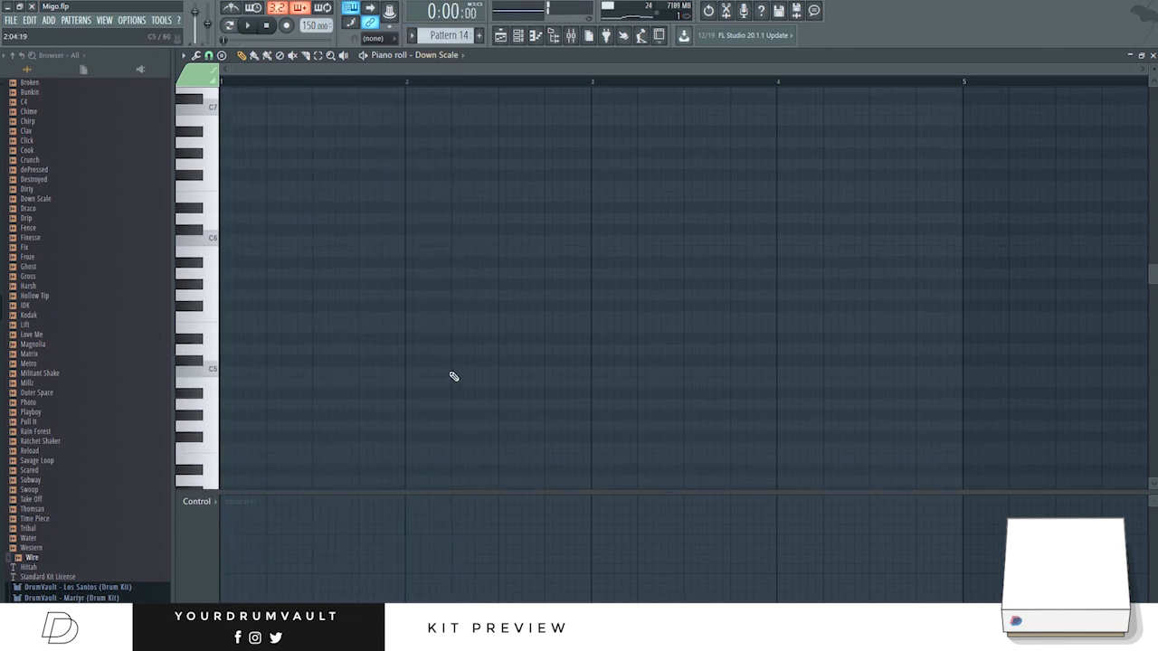
pyautogui.click(453, 375)
pyautogui.press('space')
pyautogui.moveTo(612, 375); pyautogui.dragTo(503, 380)
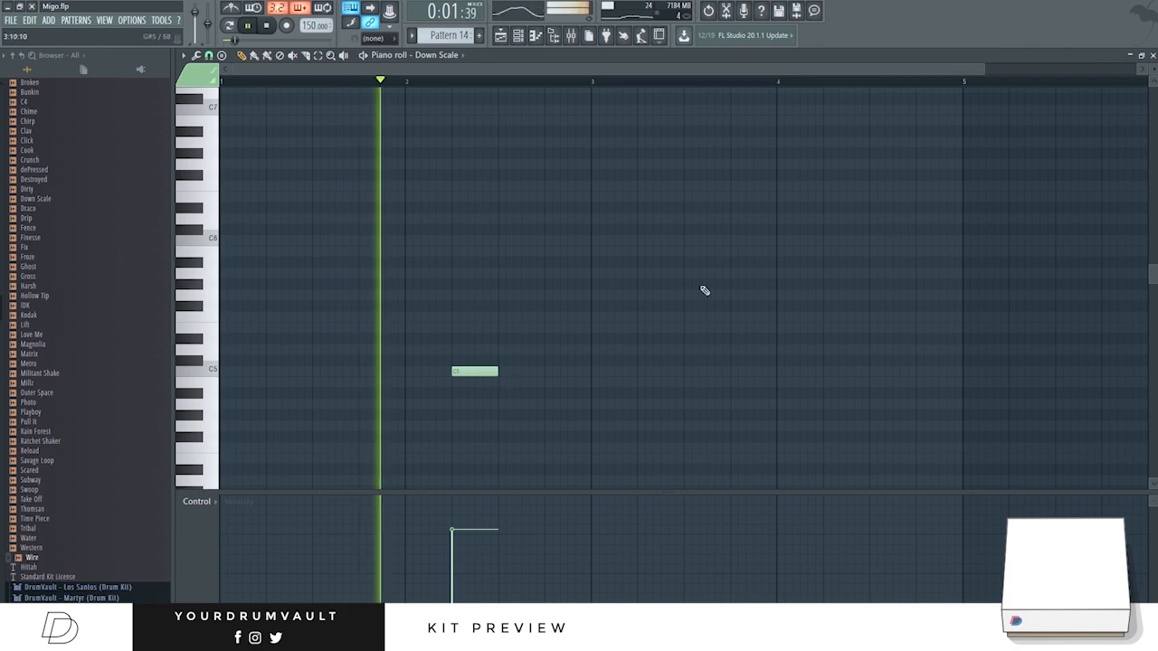
pyautogui.click(1152, 54)
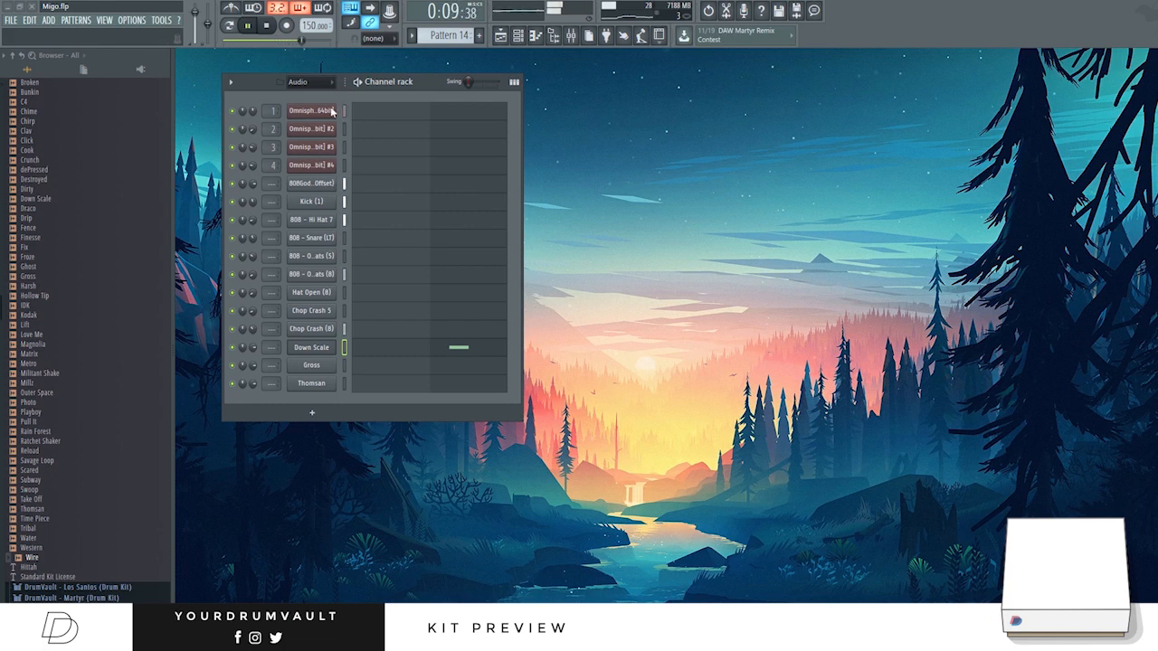
# Step: Place a C5 note for the Gross perc on beat 4 of bar 4
pyautogui.click(347, 371)
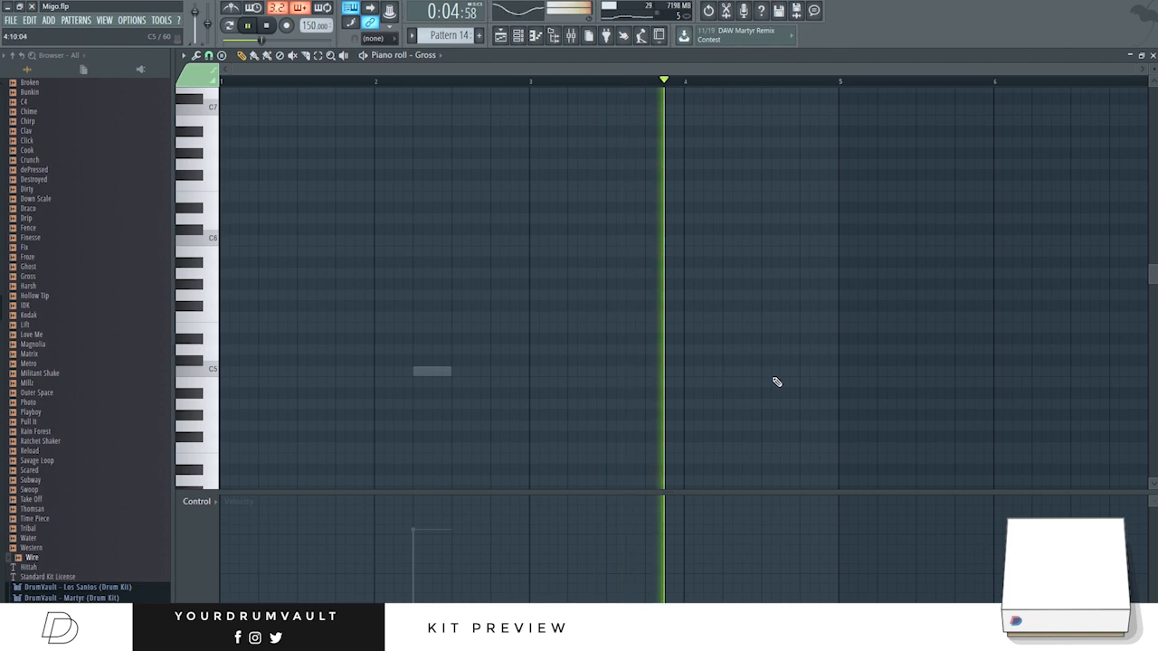
pyautogui.click(812, 374)
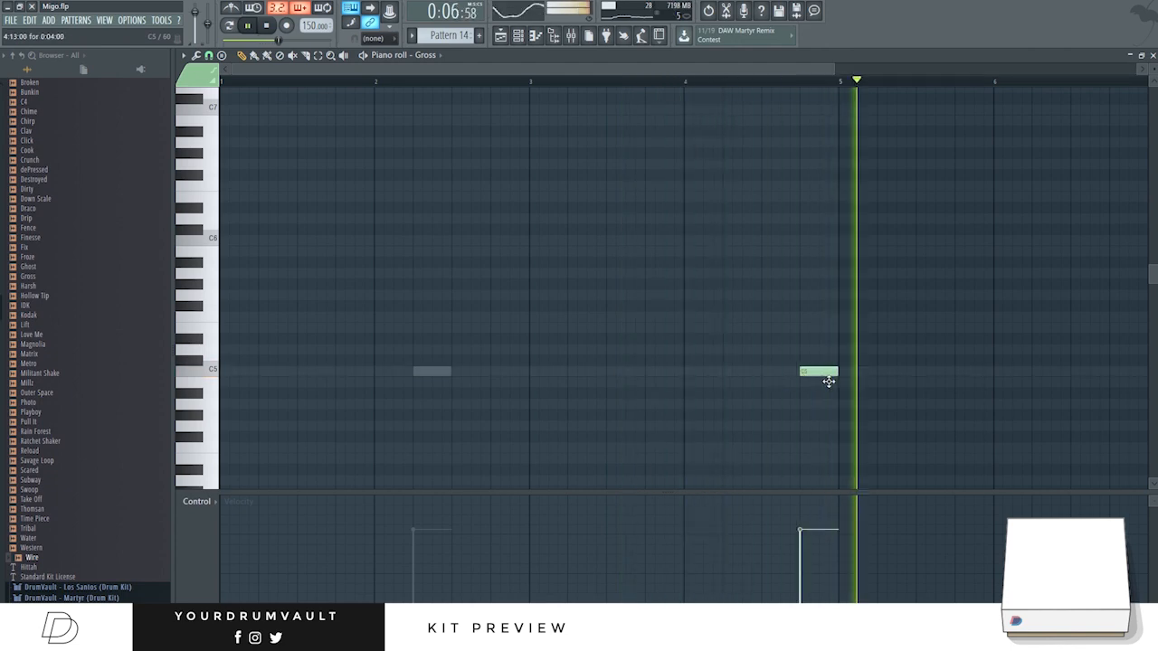
pyautogui.click(1153, 56)
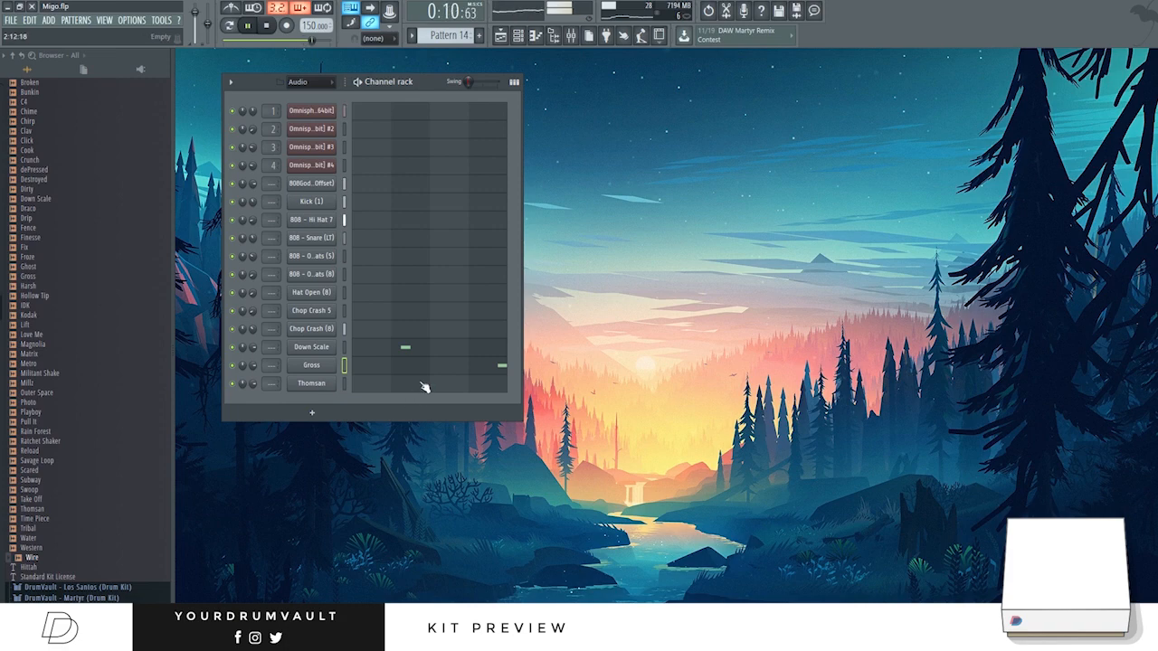
# Step: Add a second Down Scale note on beat 2 of bar 6 and a second Gross note on beat 4 of bar 8
pyautogui.click(500, 34)
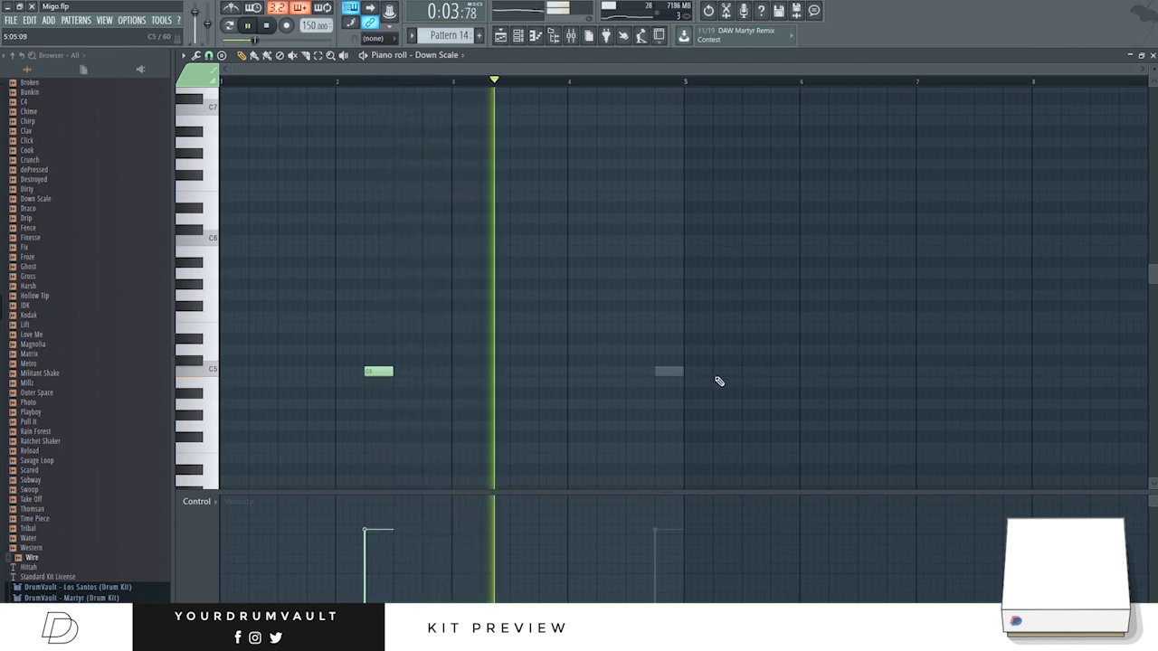
pyautogui.click(830, 372)
pyautogui.doubleClick(674, 373)
pyautogui.scroll(-1, 832, 408)
pyautogui.click(945, 374)
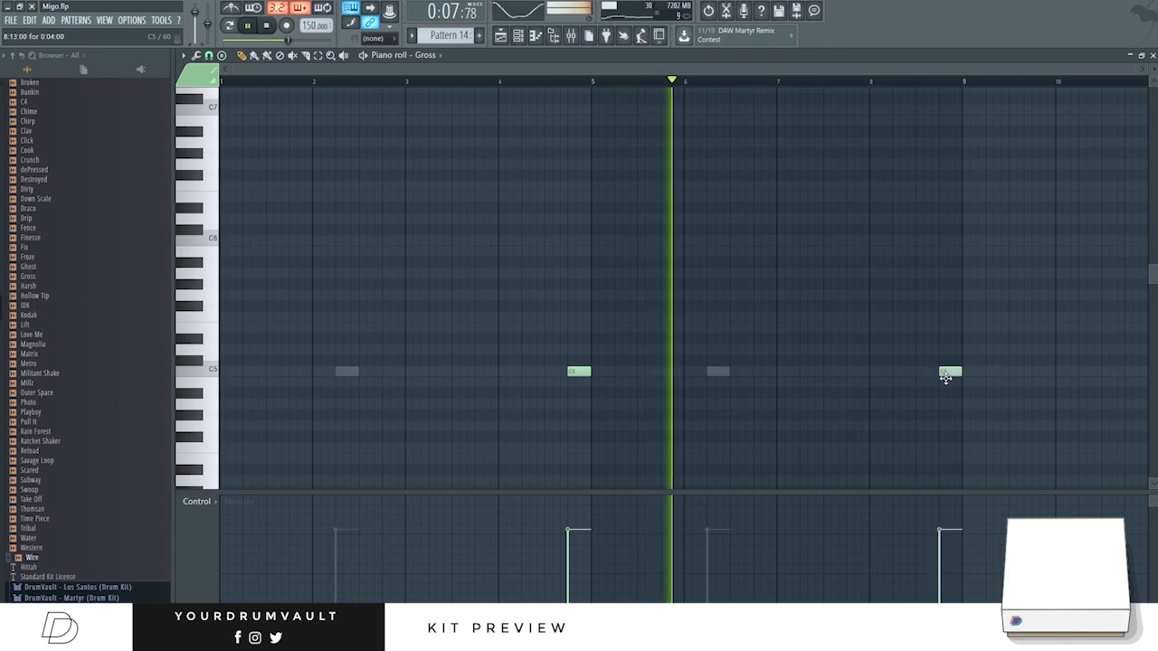
pyautogui.click(1153, 56)
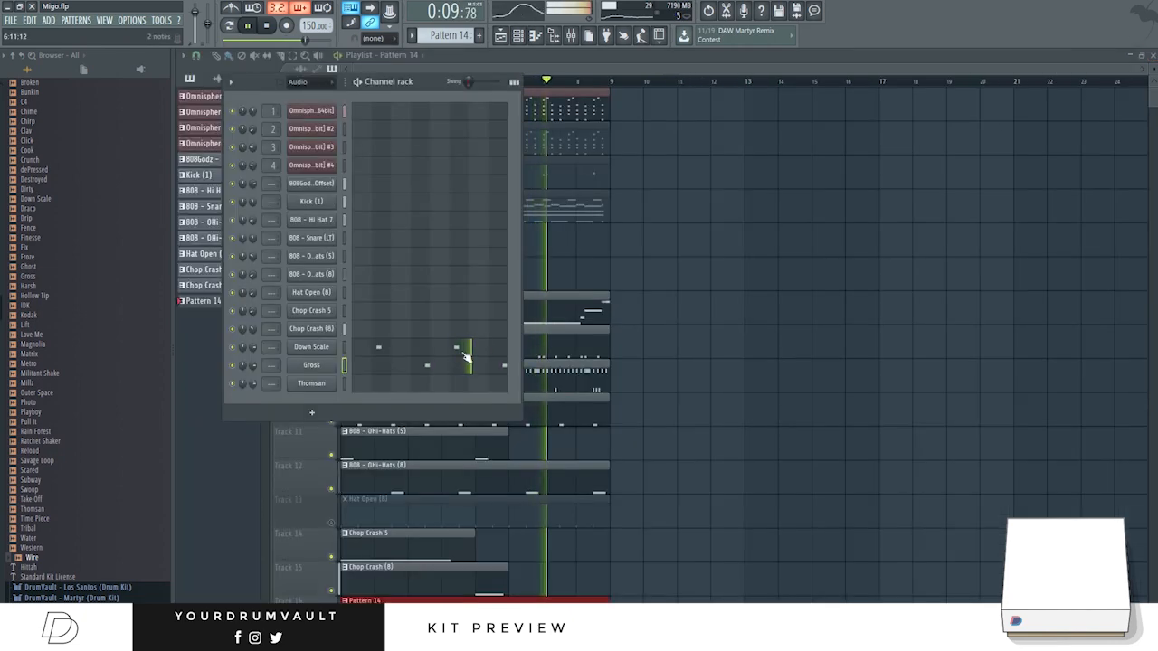
# Step: Delete the Gross perc note at the end of bar 8
pyautogui.rightClick(677, 417)
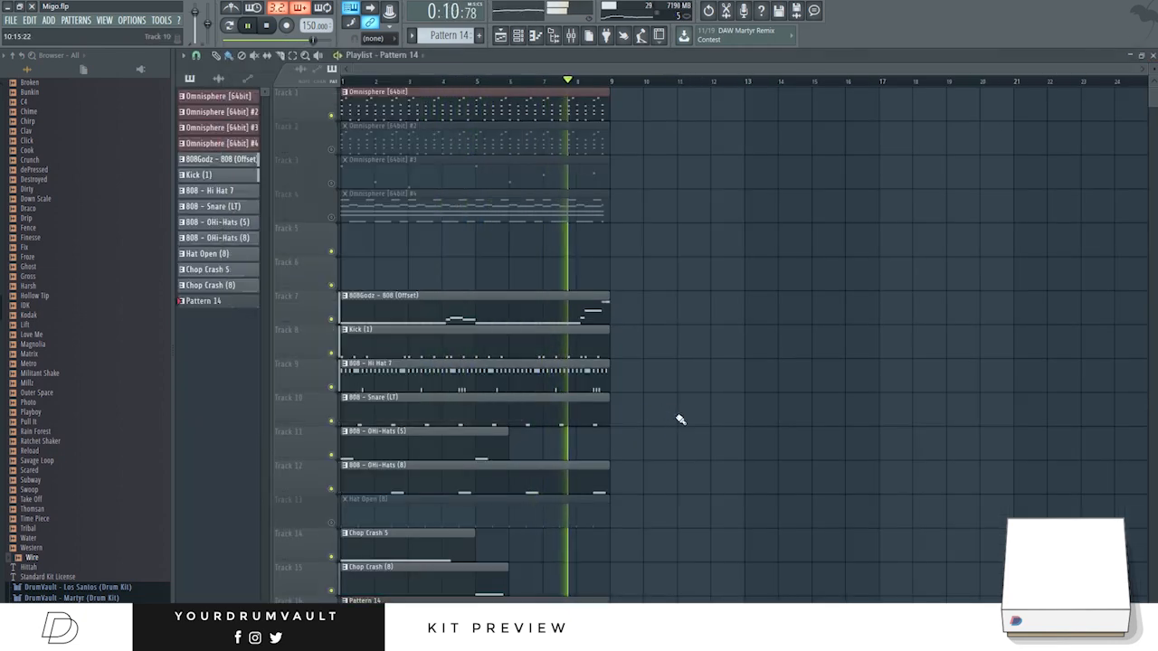
pyautogui.click(1153, 56)
pyautogui.click(478, 367)
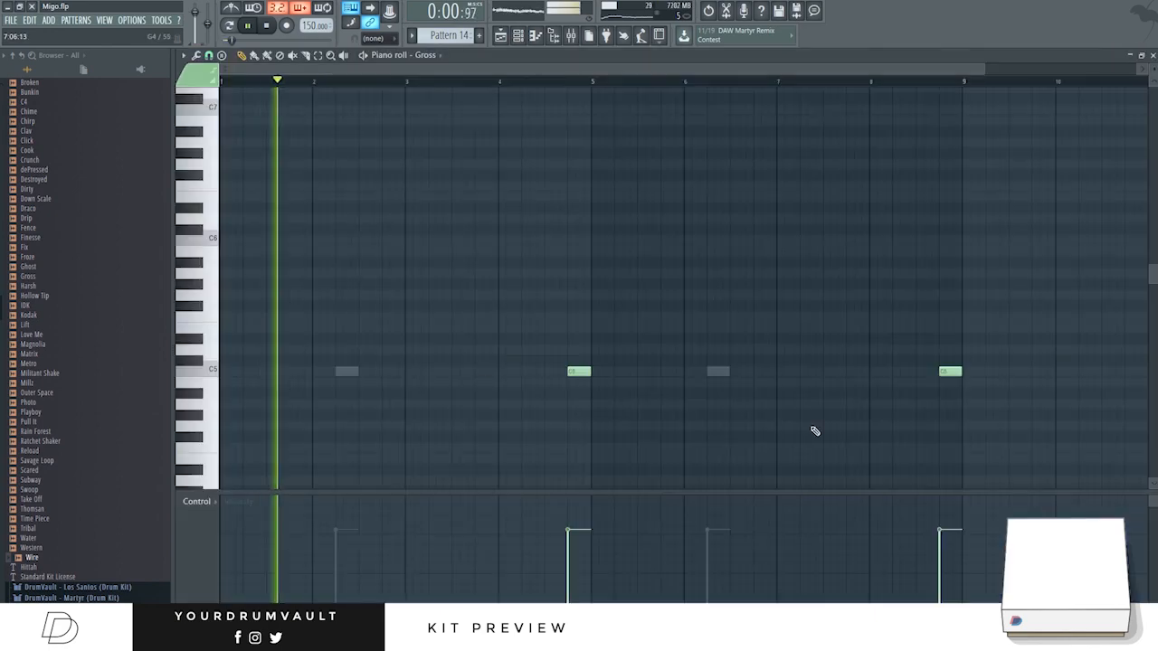
pyautogui.click(1152, 55)
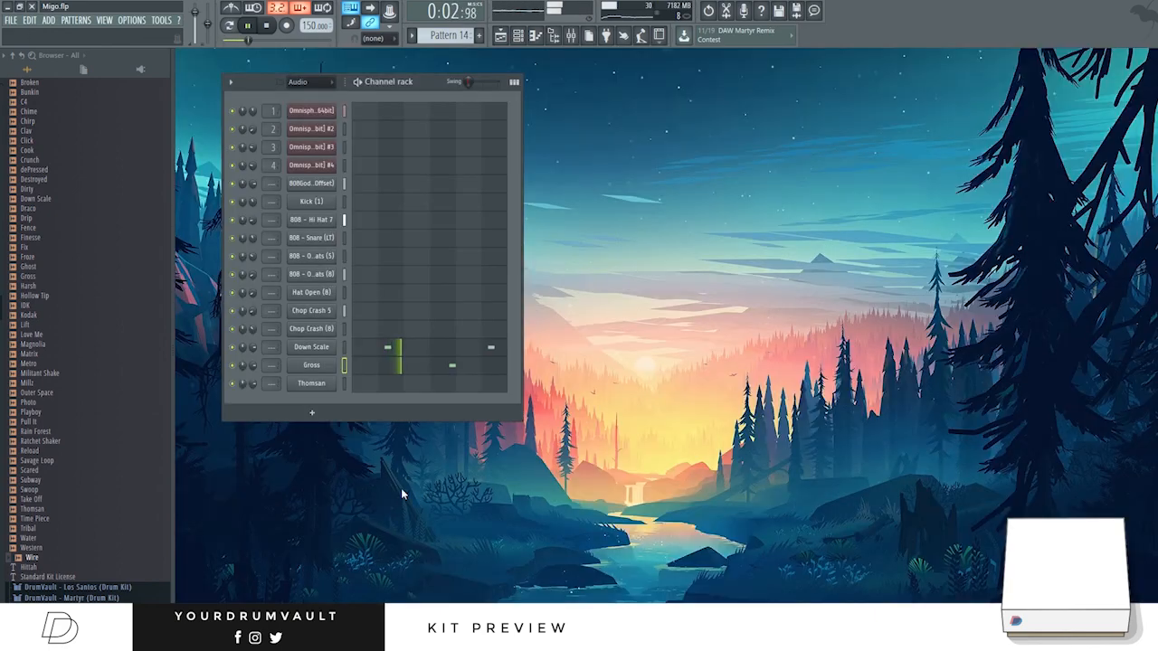
# Step: Add three short Thomsan perc notes on the last beat of bar 8 and lower them to G#4
pyautogui.click(379, 384)
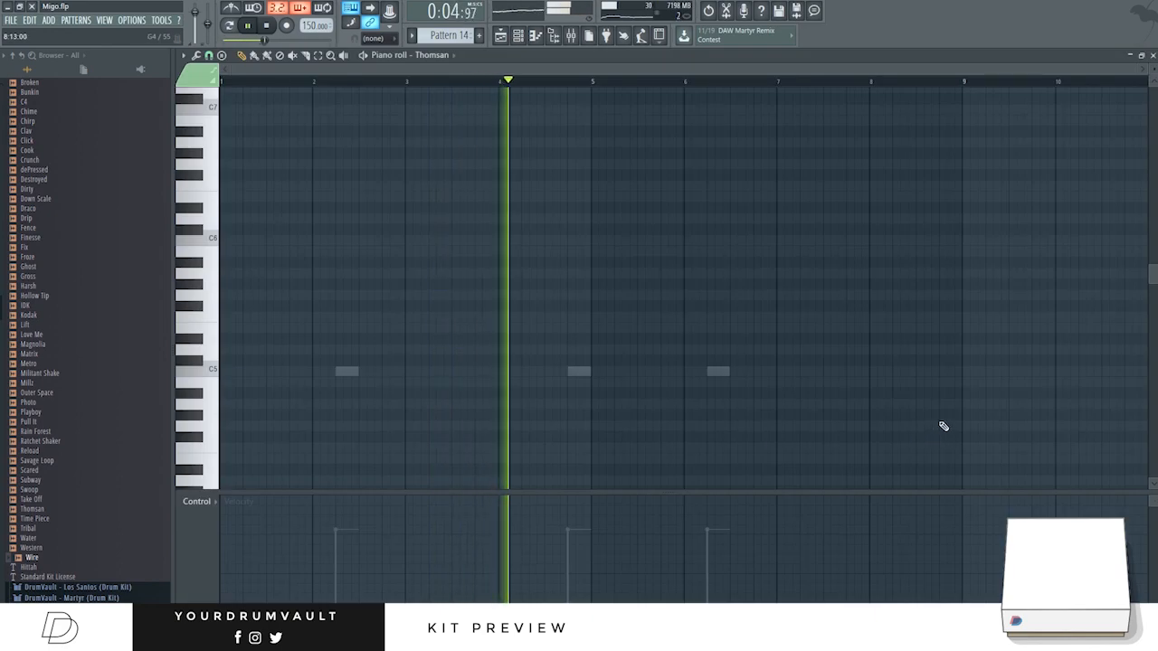
pyautogui.scroll(3, 940, 427)
pyautogui.click(946, 376)
pyautogui.moveTo(980, 374); pyautogui.dragTo(943, 376)
pyautogui.click(956, 376)
pyautogui.scroll(2, 958, 378)
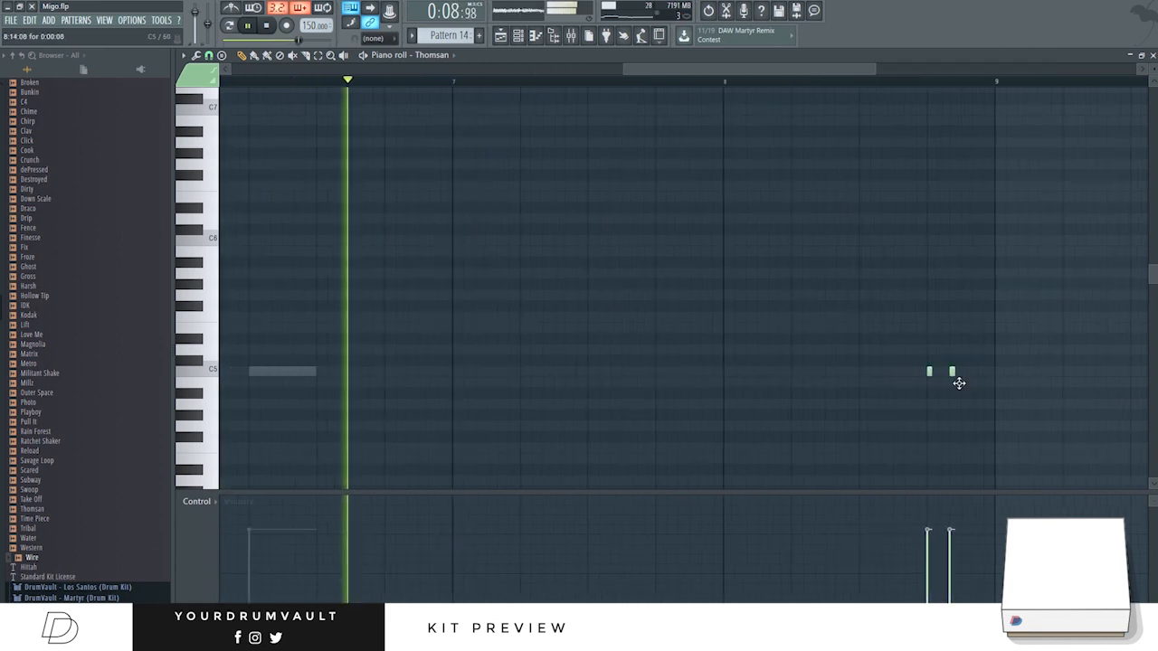
pyautogui.click(961, 377)
pyautogui.scroll(-3, 940, 416)
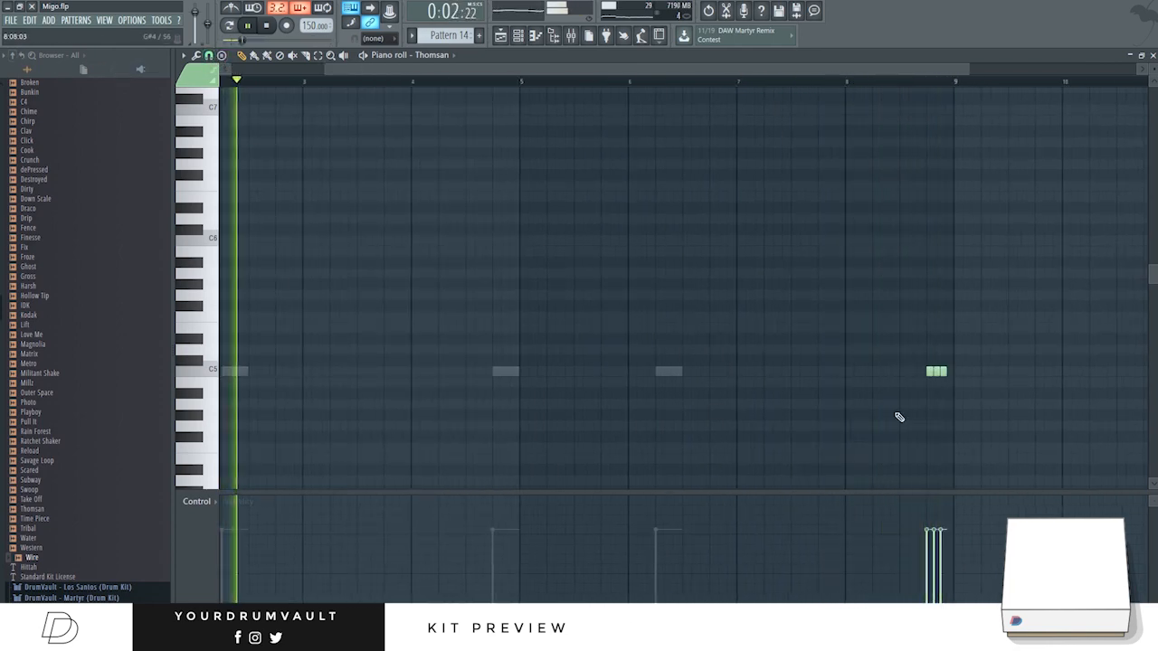
pyautogui.scroll(2, 995, 378)
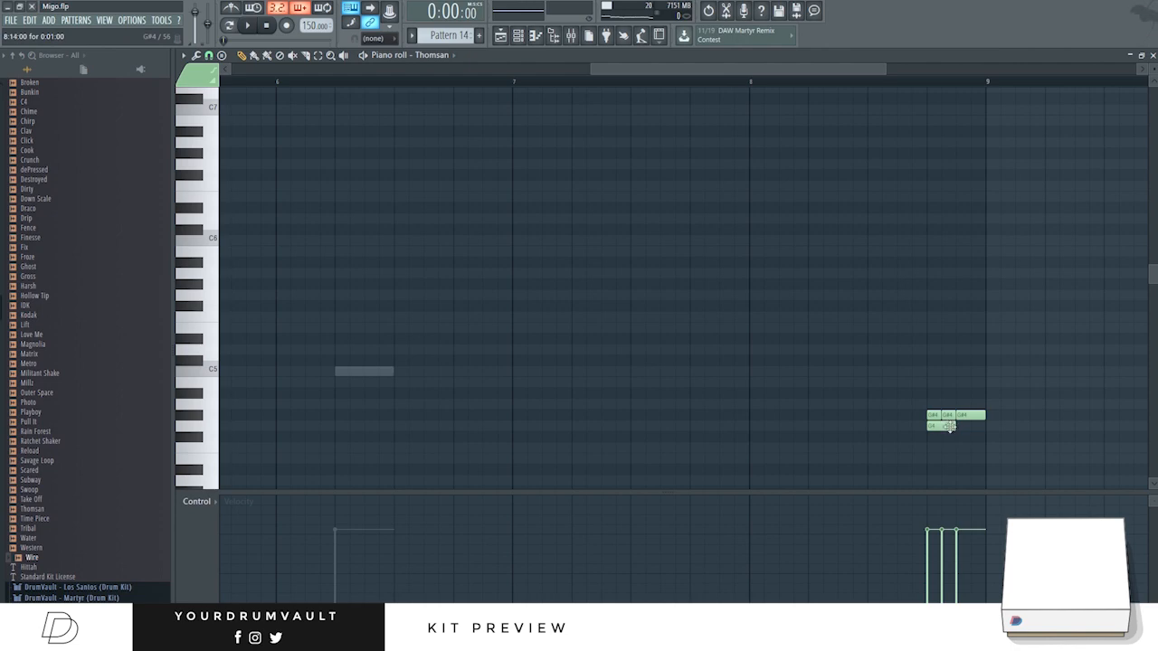
pyautogui.click(1152, 55)
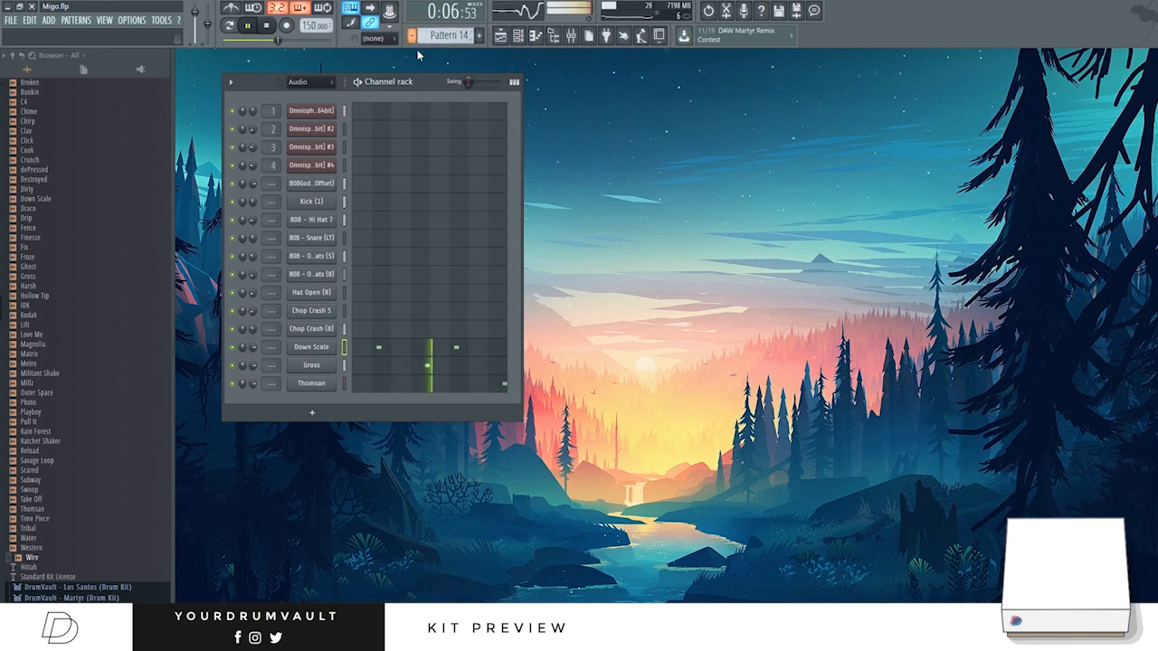
# Step: Split the perc pattern by channel and arrange the Gross, Thomsan and Down Scale clips on Playlist tracks 16, 17 and 18
pyautogui.click(505, 39)
pyautogui.scroll(-5, 426, 470)
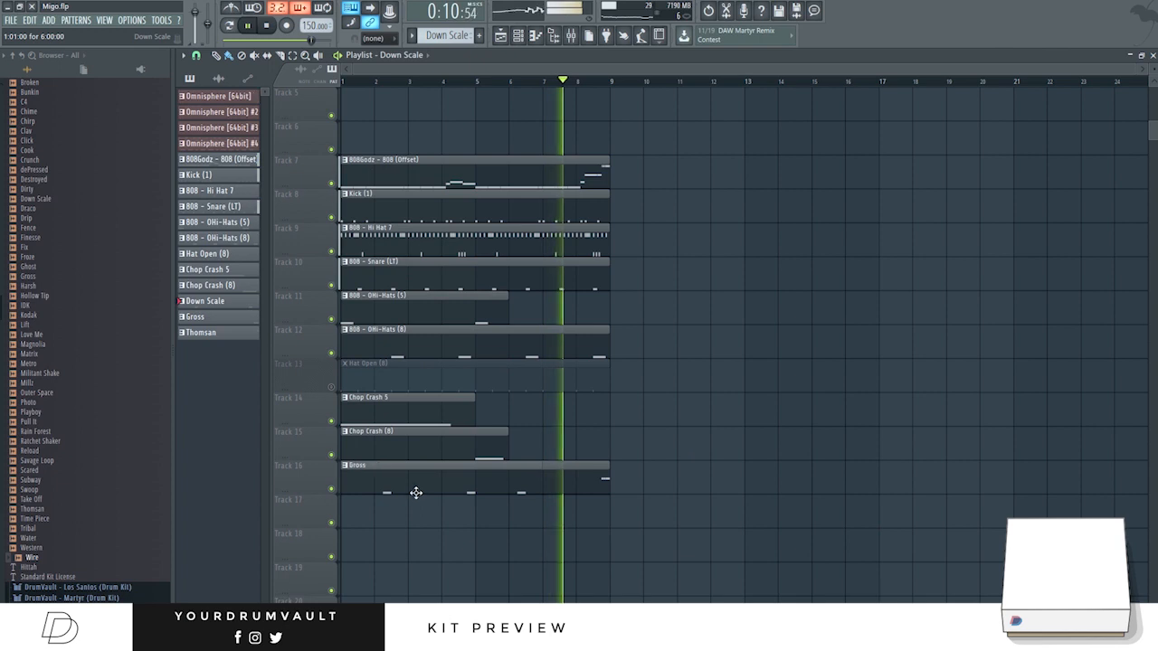
pyautogui.moveTo(404, 491); pyautogui.dragTo(388, 579)
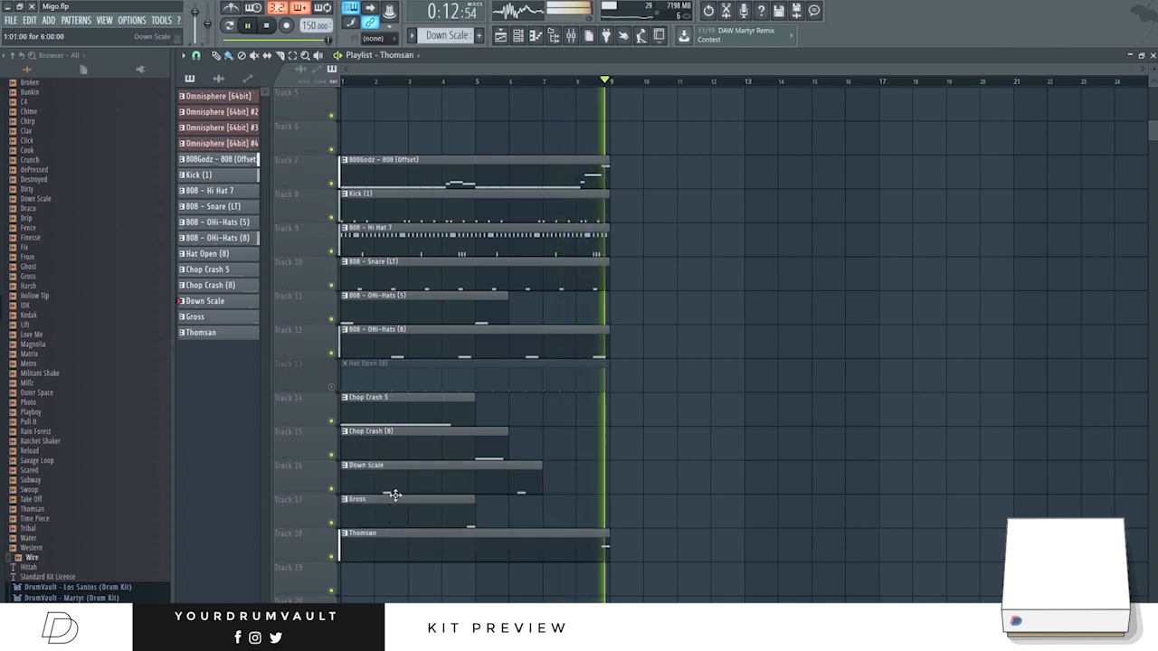
pyautogui.moveTo(393, 482); pyautogui.dragTo(388, 584)
pyautogui.moveTo(635, 594); pyautogui.dragTo(386, 484)
pyautogui.click(932, 382)
# Step: Stop playback and unmute the Omnisphere tracks 2 to 4 and the Hat Open (8) track 13
pyautogui.moveTo(1153, 84); pyautogui.dragTo(1153, 135)
pyautogui.scroll(2, 724, 364)
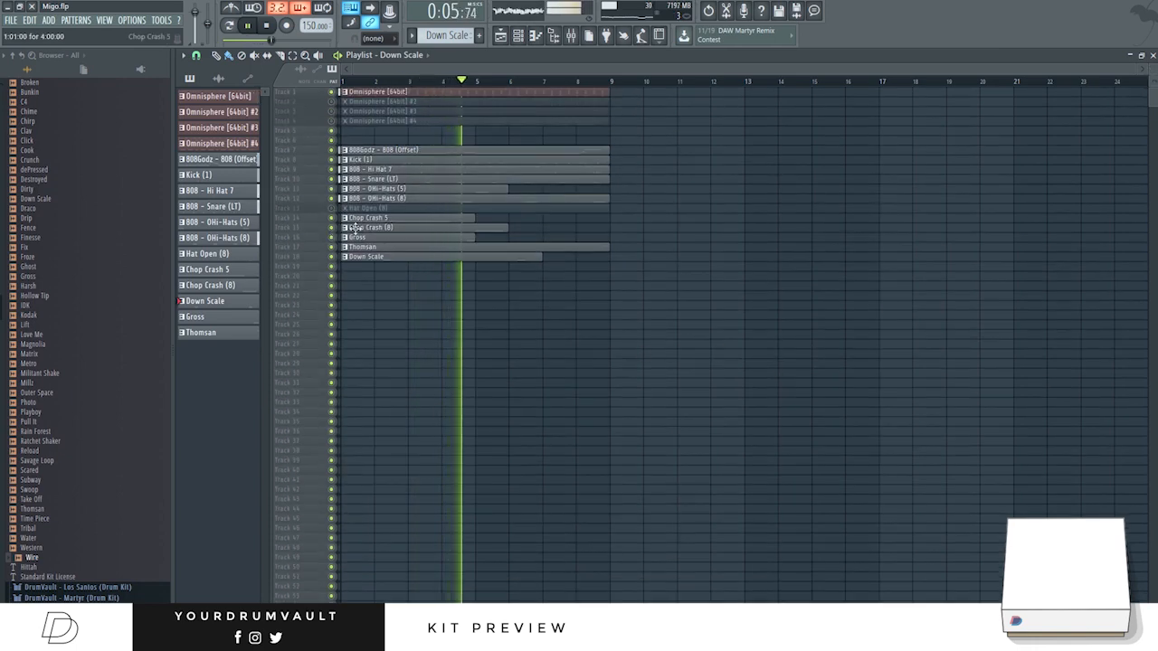
pyautogui.moveTo(1154, 86); pyautogui.dragTo(1154, 119)
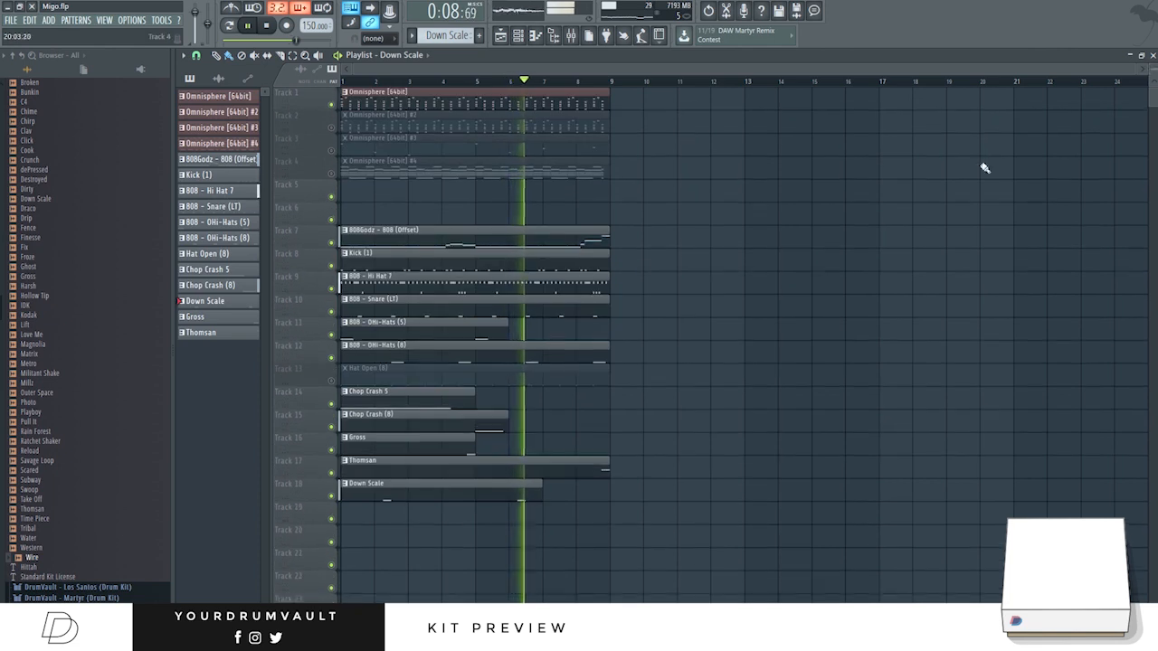
pyautogui.press('space')
pyautogui.rightClick(332, 382)
pyautogui.rightClick(332, 382)
# Step: Move all the drum and perc clips on tracks 7 to 18 to start at bar 10
pyautogui.moveTo(661, 586); pyautogui.dragTo(669, 239)
pyautogui.keyDown('ctrl'); pyautogui.click(544, 244); pyautogui.keyUp('ctrl')
pyautogui.click(267, 26)
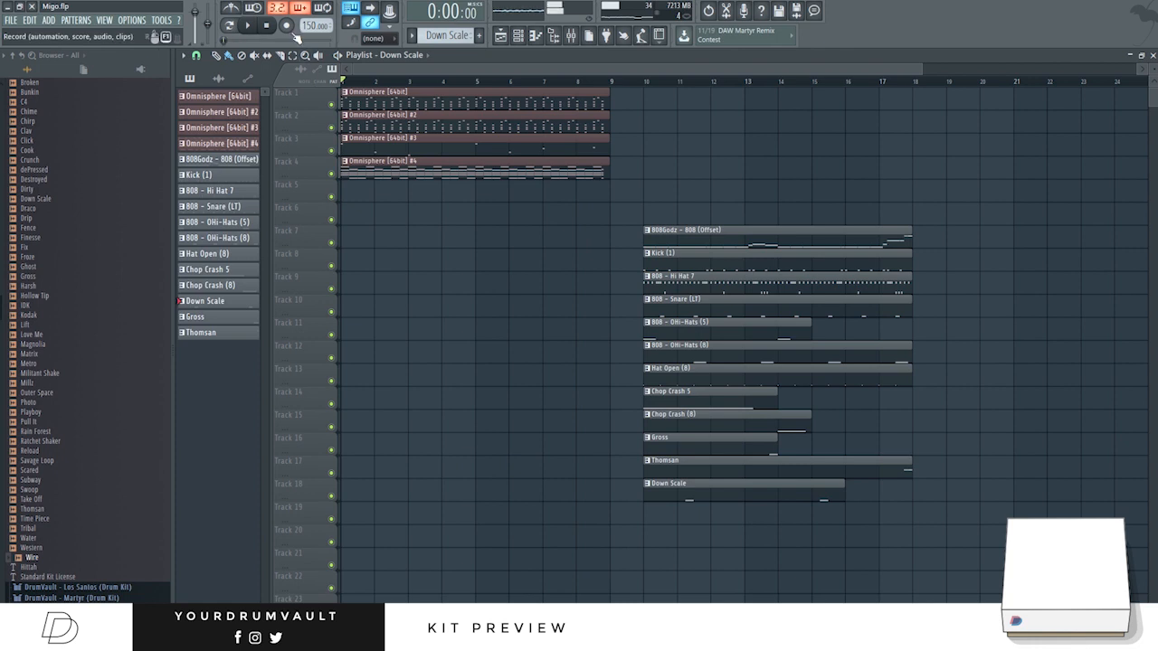
# Step: Shift the drum and perc clips to start at bar 9 and move the Omnisphere #3 clip to bar 9 too
pyautogui.press('space')
pyautogui.moveTo(937, 179); pyautogui.dragTo(666, 501)
pyautogui.moveTo(431, 154); pyautogui.dragTo(703, 152)
pyautogui.press('space')
pyautogui.press('space')
# Step: Try the intro with the Omnisphere #4 clip on track 4 moved out of the first eight bars
pyautogui.moveTo(535, 174); pyautogui.dragTo(807, 182)
pyautogui.press('space')
pyautogui.press('space')
pyautogui.moveTo(731, 176); pyautogui.dragTo(384, 166)
# Step: Move the Omnisphere #2 clip on track 2 to start at bar 17 while the intro plays
pyautogui.moveTo(400, 127); pyautogui.dragTo(669, 127)
pyautogui.press('space')
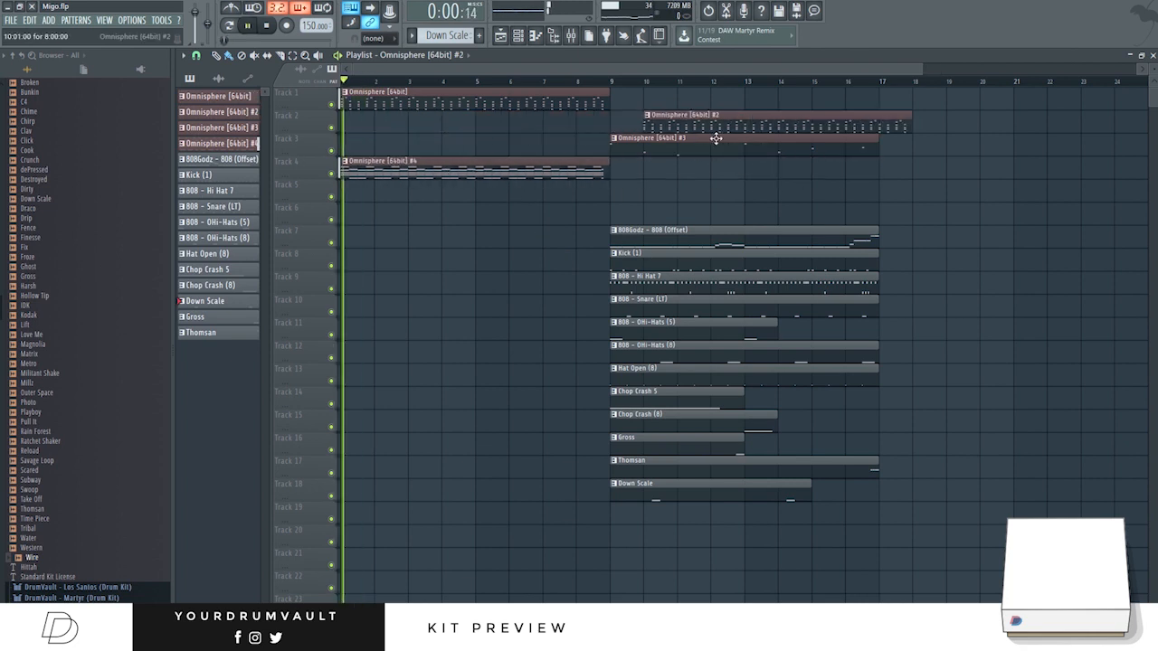
pyautogui.scroll(-1, 953, 252)
pyautogui.scroll(-1, 952, 253)
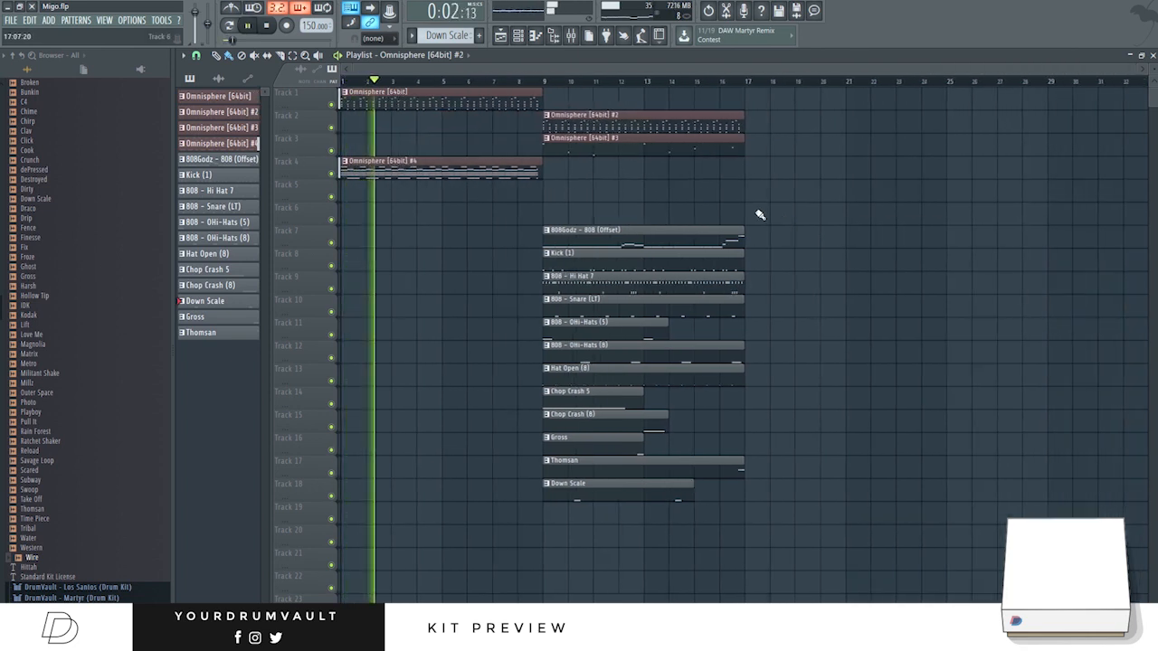
pyautogui.moveTo(629, 135); pyautogui.dragTo(831, 135)
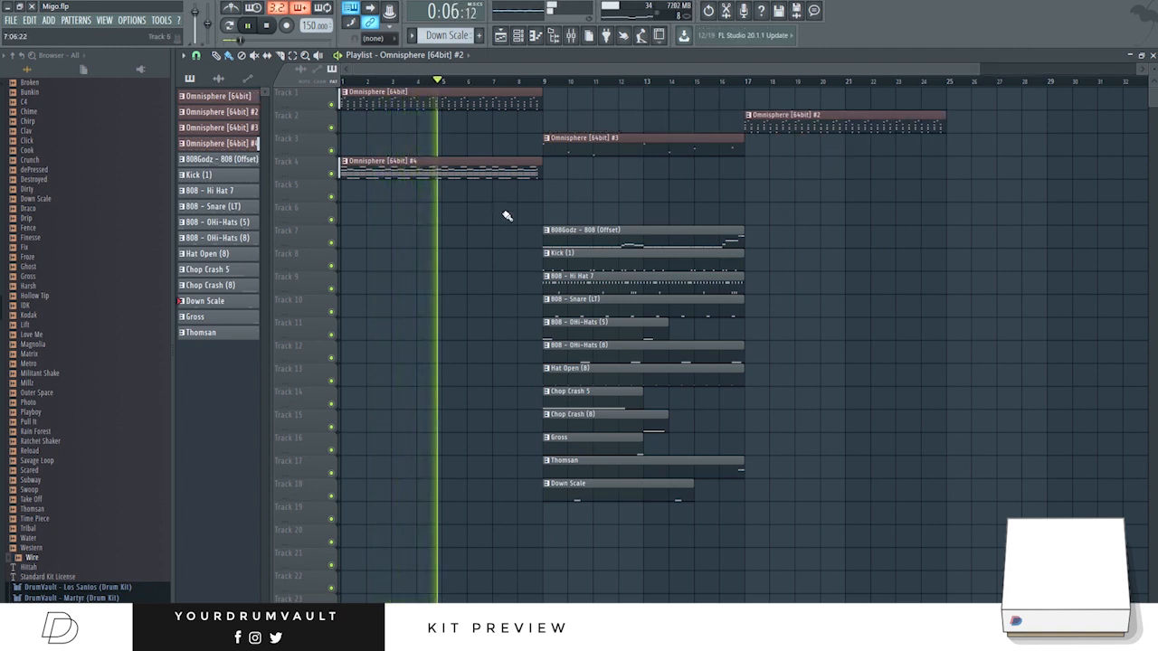
# Step: Duplicate the Omnisphere clip on track 1 and the Omnisphere #4 clip on track 4 into bars 9 to 16
pyautogui.keyDown('ctrl'); pyautogui.keyDown('shift'); pyautogui.click(494, 172); pyautogui.keyUp('shift'); pyautogui.keyUp('ctrl')
pyautogui.keyDown('ctrl'); pyautogui.keyDown('shift'); pyautogui.click(463, 97); pyautogui.keyUp('shift'); pyautogui.keyUp('ctrl')
pyautogui.hotkey('ctrl', 'b')
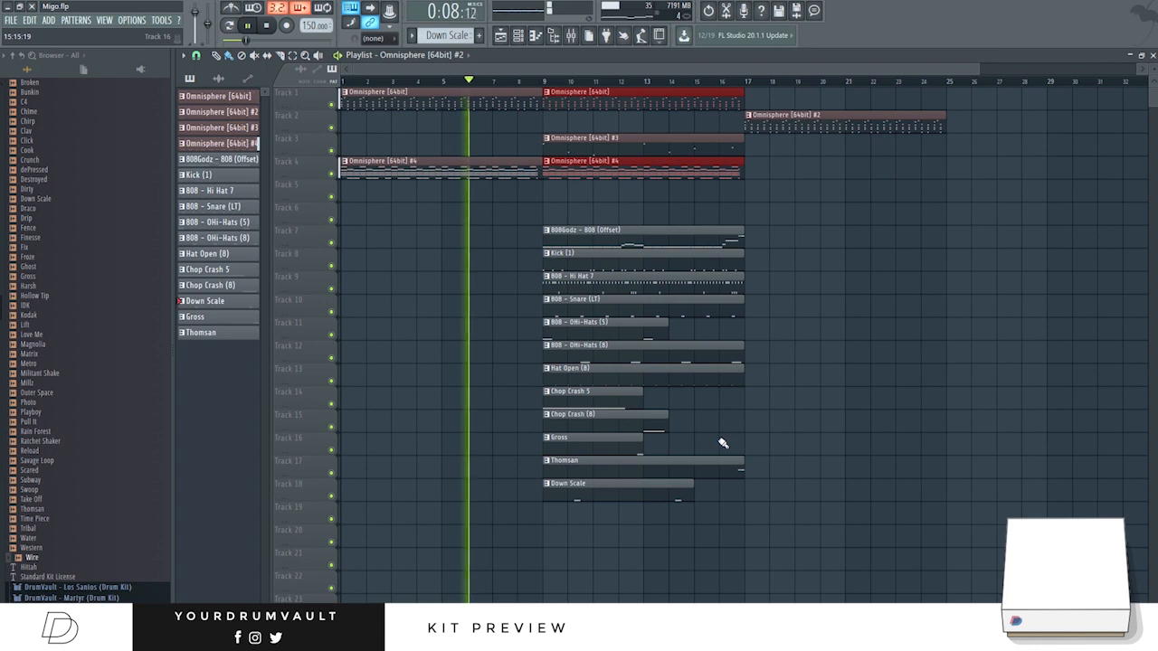
# Step: Move the clips on tracks 8 to 18 to bar 17 and duplicate the 808 clip on track 7 to bar 17
pyautogui.moveTo(762, 246); pyautogui.dragTo(778, 478)
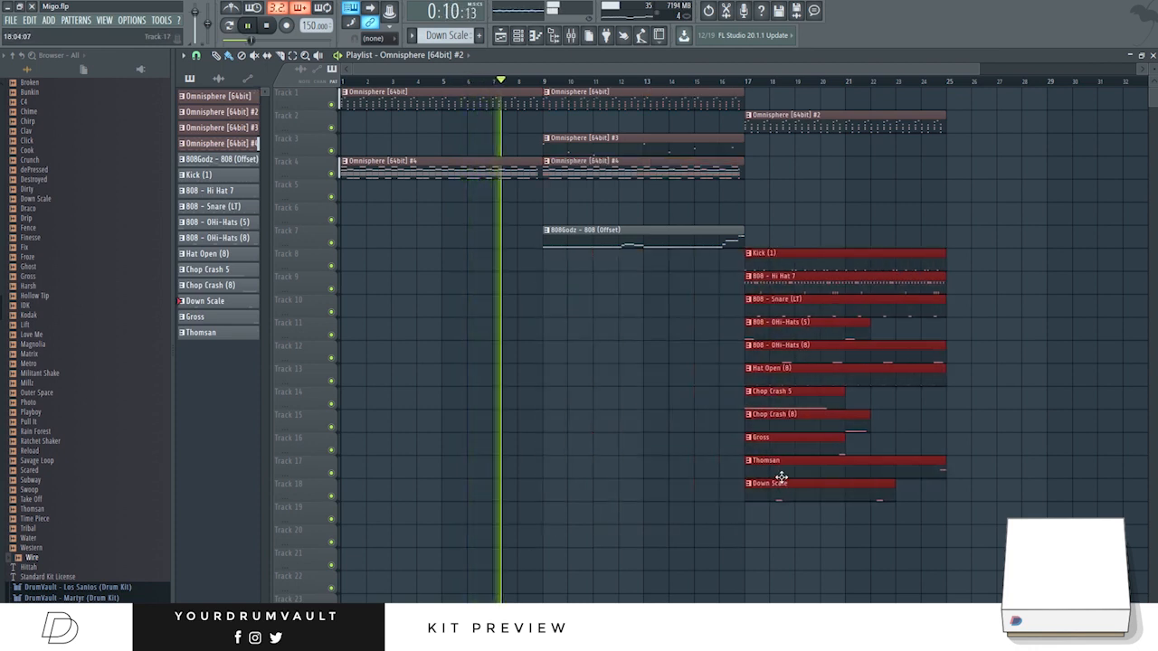
pyautogui.click(764, 251)
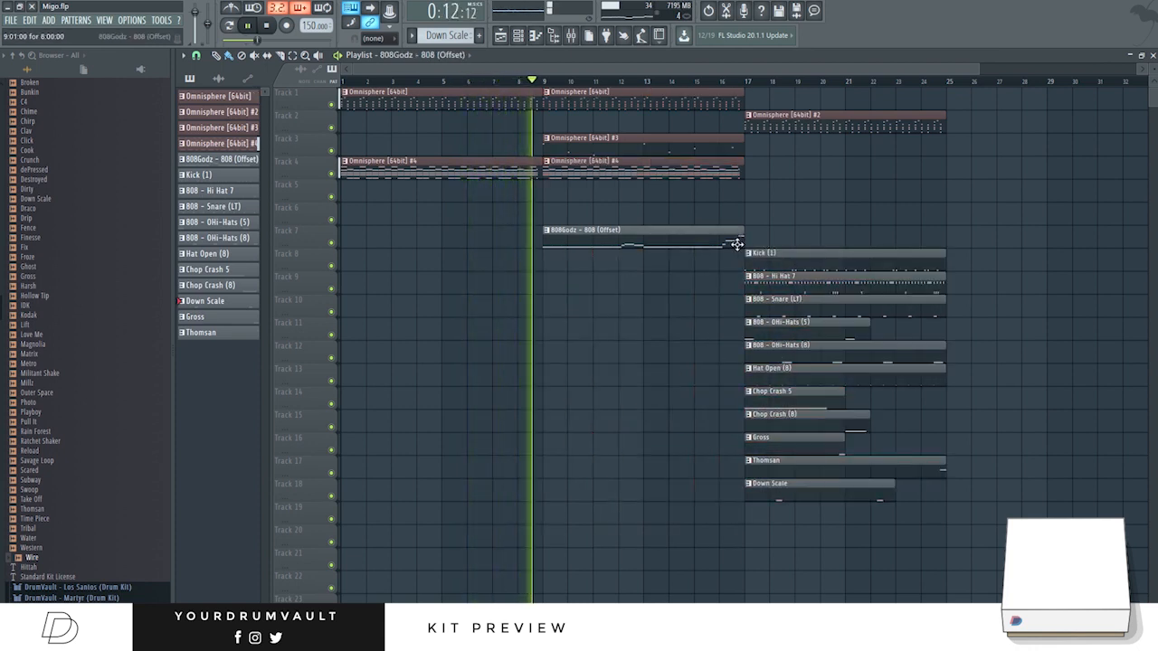
pyautogui.keyDown('ctrl'); pyautogui.keyDown('shift'); pyautogui.click(736, 239); pyautogui.keyUp('shift'); pyautogui.keyUp('ctrl')
pyautogui.hotkey('ctrl', 'b')
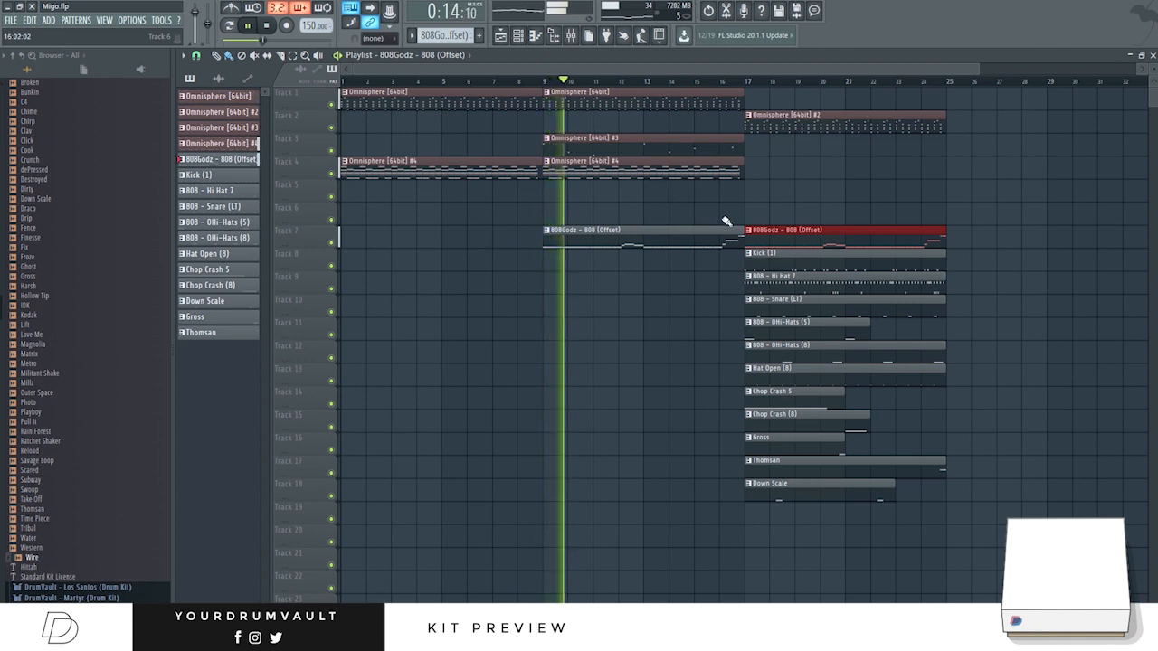
# Step: Place an OHi-Hats (8) clip on track 12 and an OHi-Hats (5) clip on track 11, both starting at bar 9
pyautogui.click(764, 359)
pyautogui.press('space')
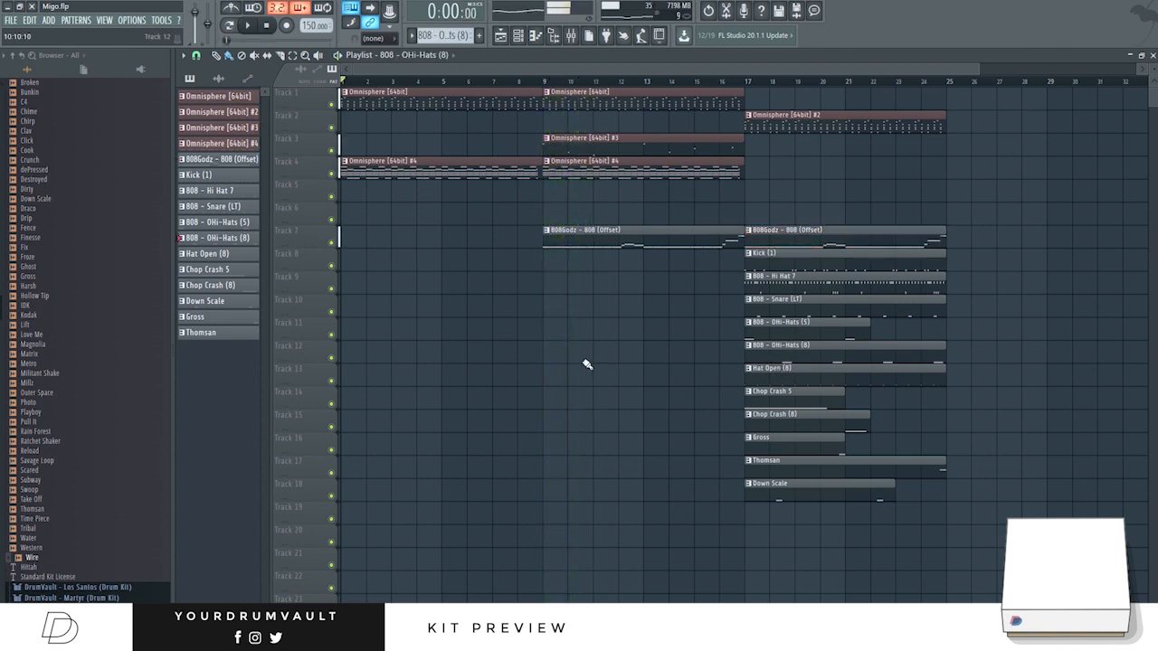
pyautogui.click(758, 331)
pyautogui.press('space')
pyautogui.moveTo(628, 335)
pyautogui.mouseDown()
pyautogui.moveTo(579, 336)
pyautogui.moveTo(656, 336)
pyautogui.mouseUp()
pyautogui.rightClick(655, 337)
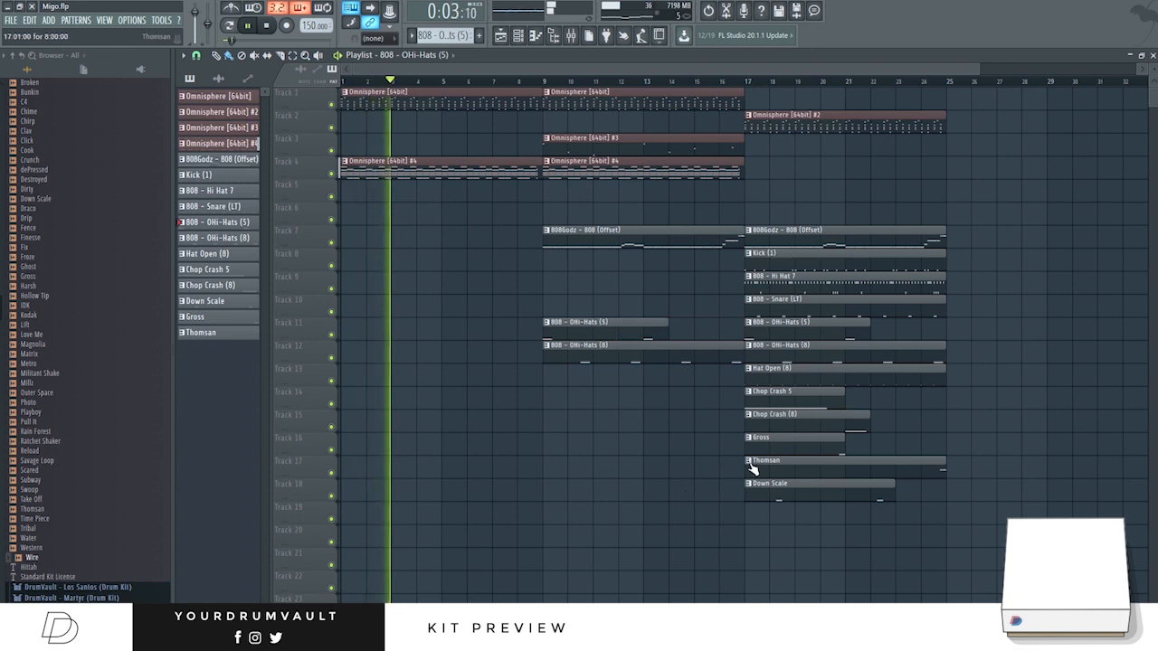
# Step: Place a Thomsan clip at bar 9 on track 17 and shift the bar 17 Thomsan clip to bar 25
pyautogui.click(762, 465)
pyautogui.click(581, 463)
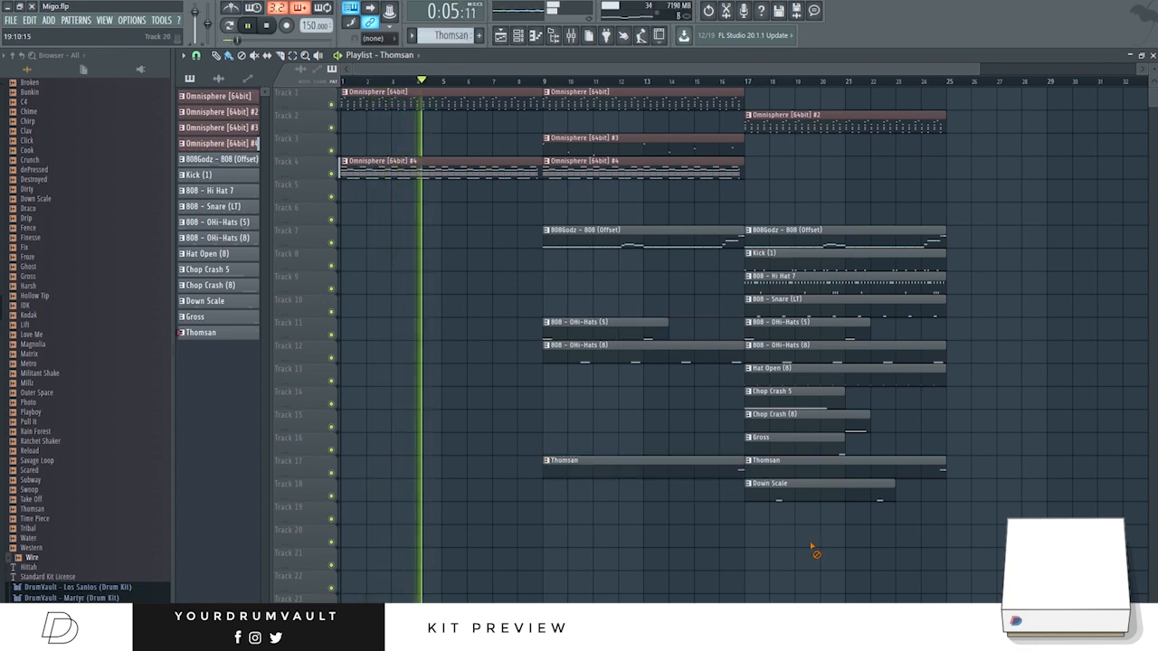
pyautogui.rightClick(876, 472)
pyautogui.click(951, 471)
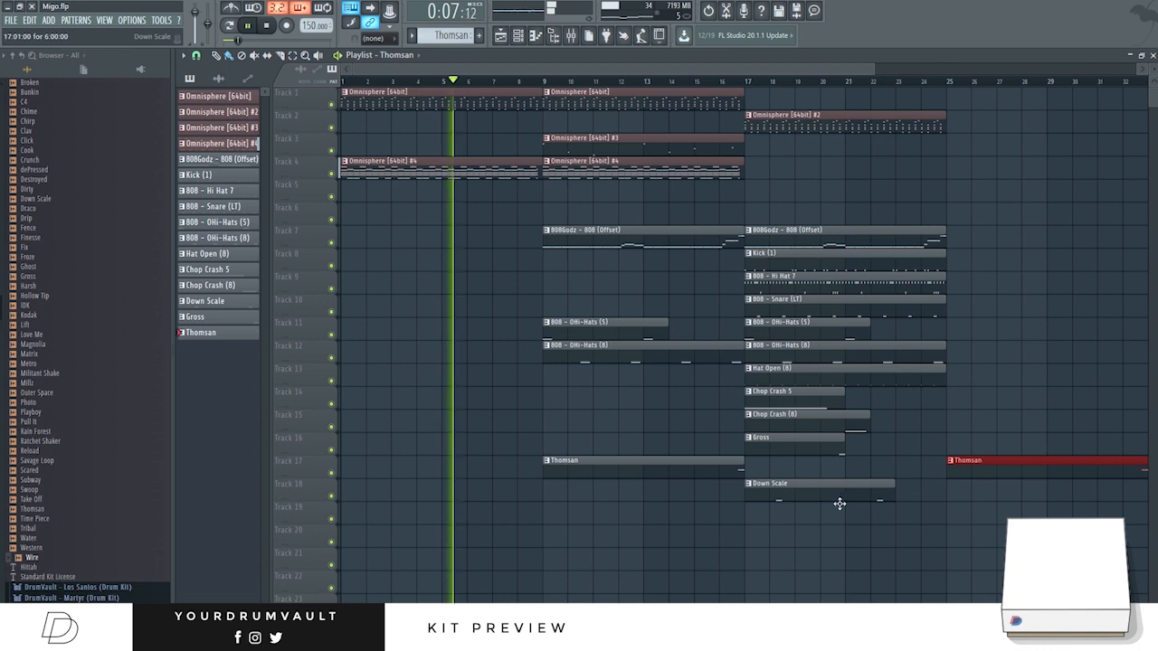
# Step: Move the Hat Open (8) clip on track 13 from bar 17 to bar 25
pyautogui.scroll(-2, 783, 504)
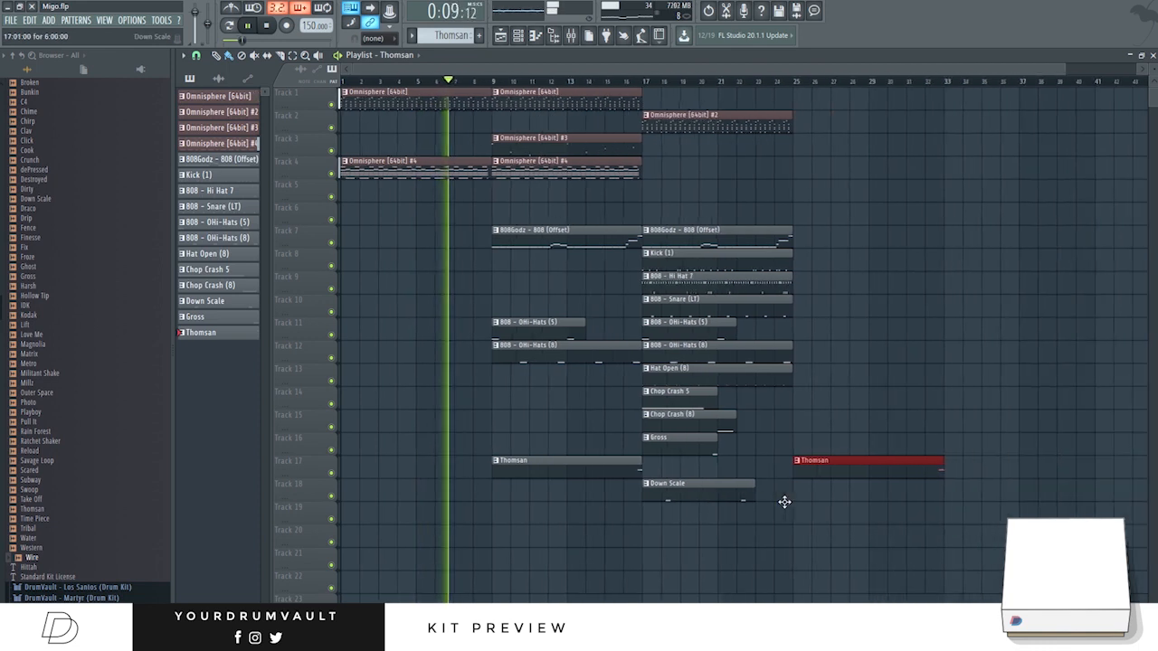
pyautogui.moveTo(726, 382); pyautogui.dragTo(840, 390)
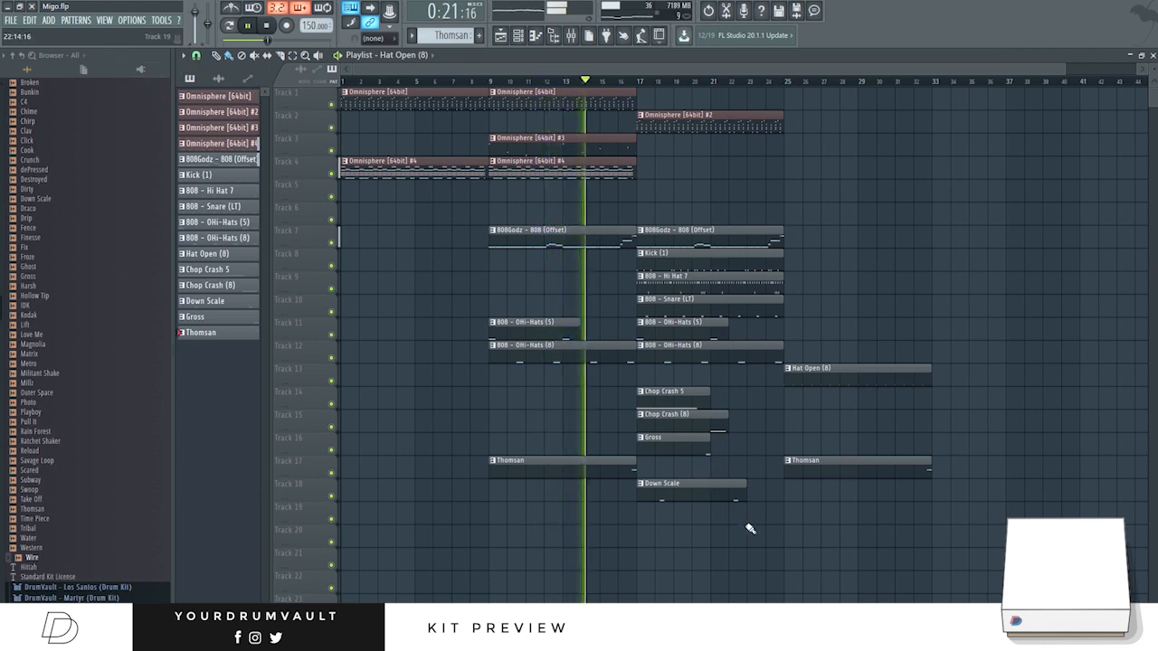
pyautogui.press('space')
# Step: Raise the 808 pattern's notes from bar 7 to G5 and delete the original C5 notes beneath them
pyautogui.doubleClick(585, 248)
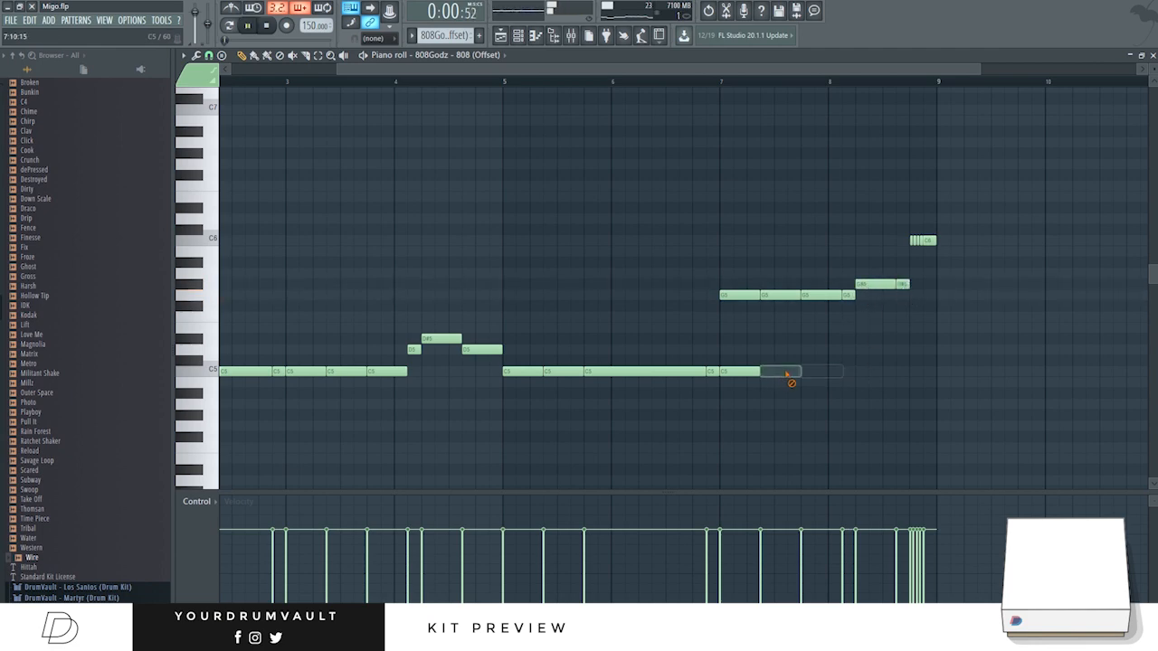
pyautogui.click(1153, 56)
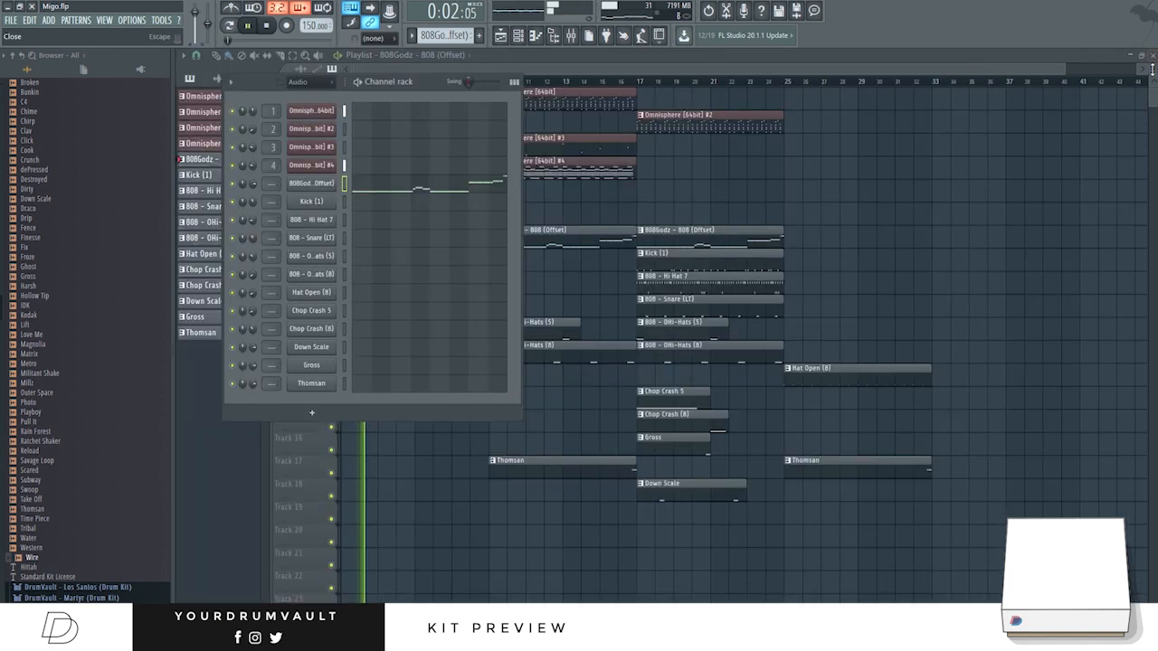
pyautogui.rightClick(960, 279)
# Step: Duplicate the Omnisphere, #3 and #4 clips to bars 17 and 25, and the Omnisphere #2 clip to bar 25
pyautogui.scroll(-1, 942, 304)
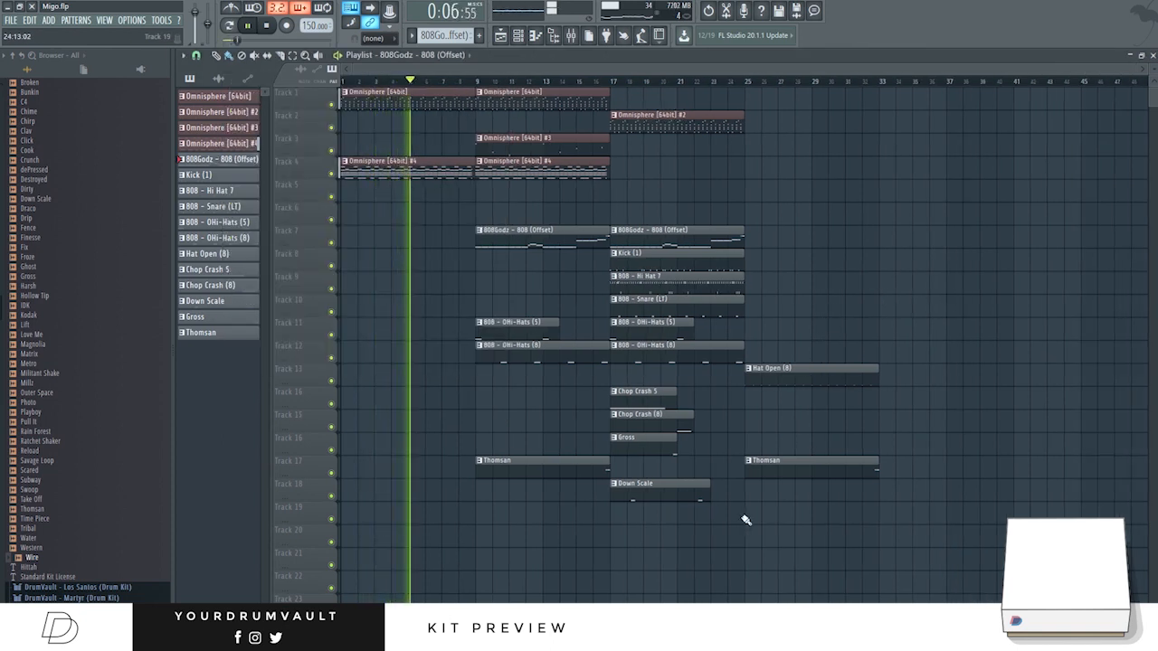
pyautogui.moveTo(592, 192); pyautogui.dragTo(571, 101)
pyautogui.hotkey('ctrl', 'b')
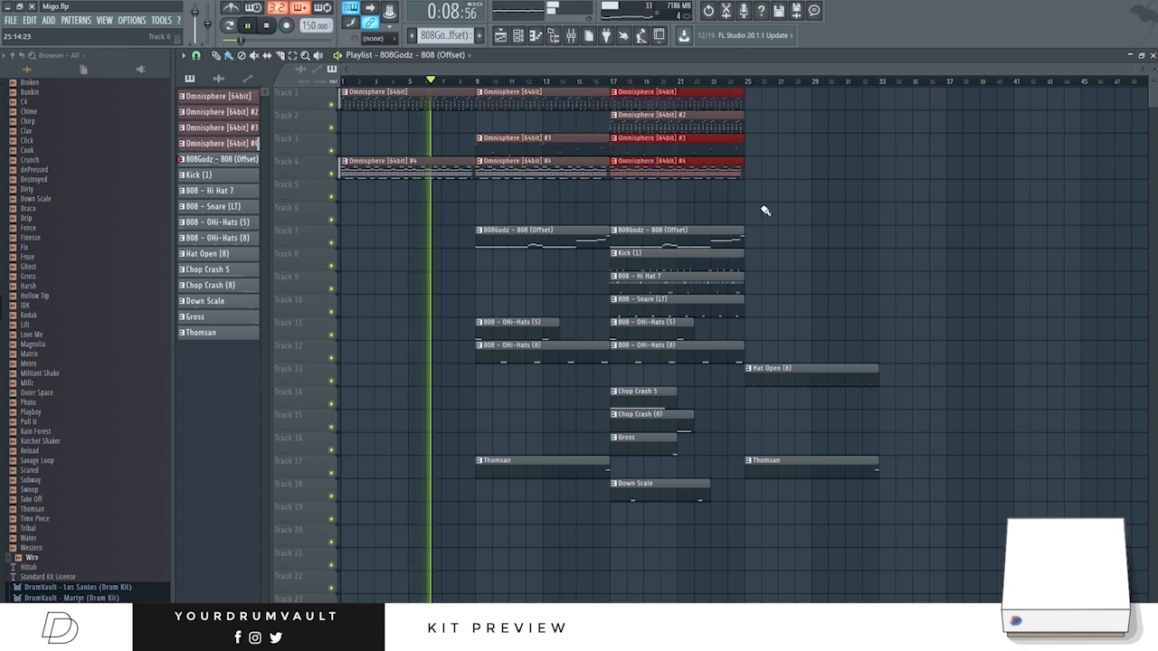
pyautogui.hotkey('ctrl', 'b')
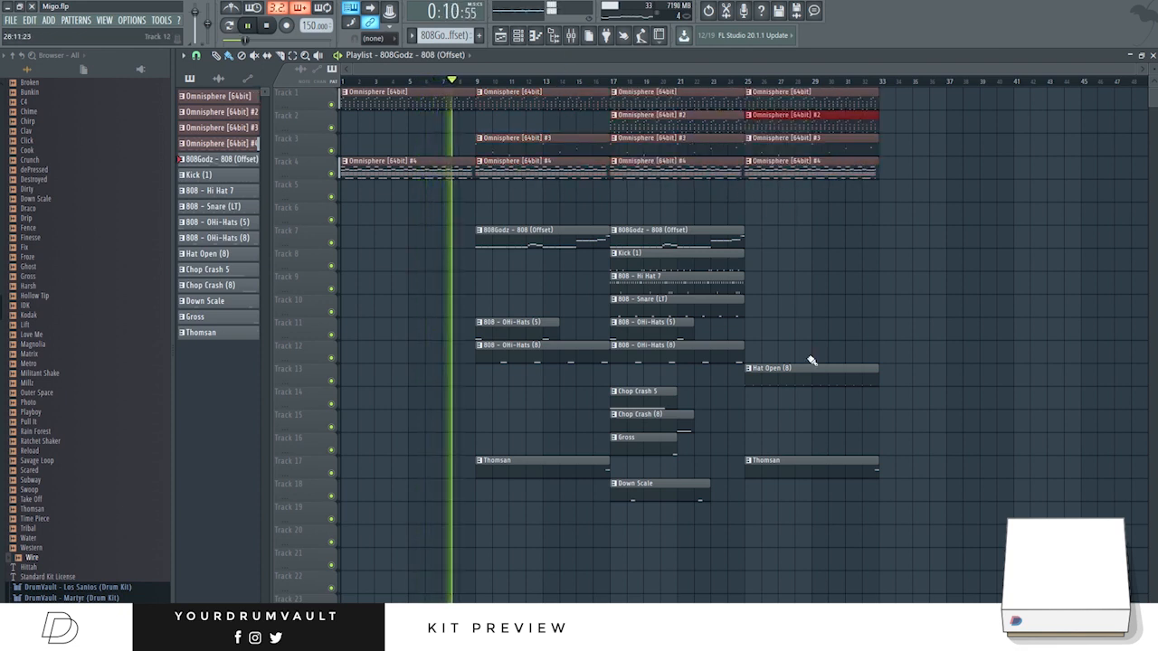
# Step: Duplicate the 808, drum and perc clips of bars 17 to 24 on tracks 7 to 18 to bar 25
pyautogui.moveTo(731, 521); pyautogui.dragTo(636, 239)
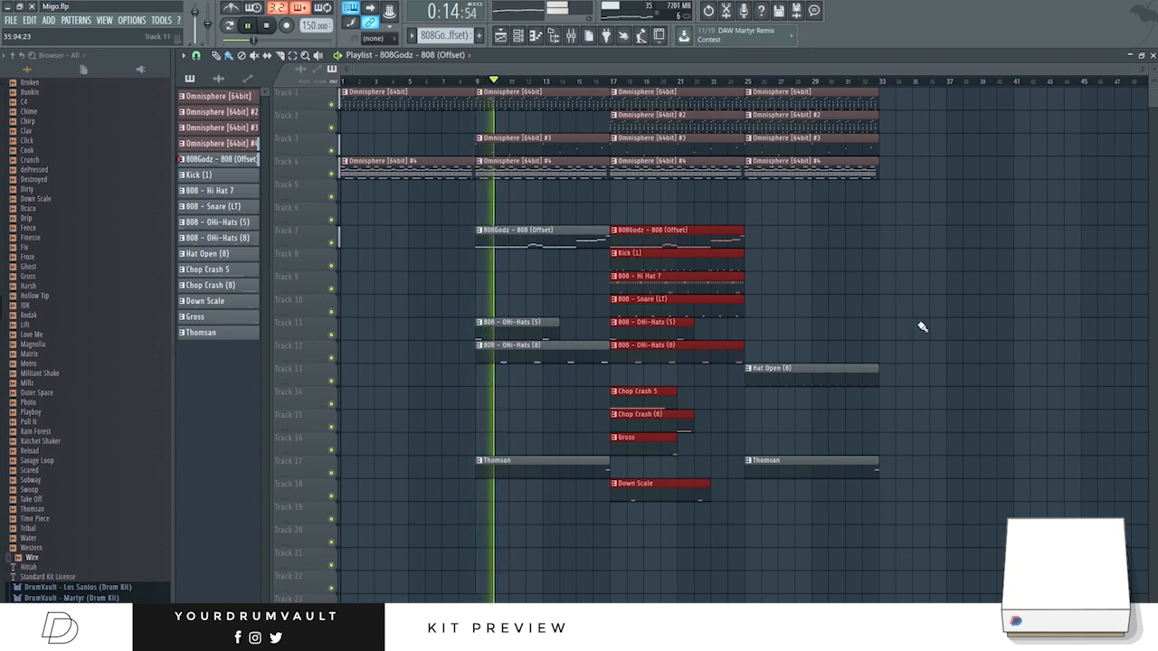
pyautogui.hotkey('ctrl', 'b')
pyautogui.keyDown('ctrl'); pyautogui.click(982, 326); pyautogui.keyUp('ctrl')
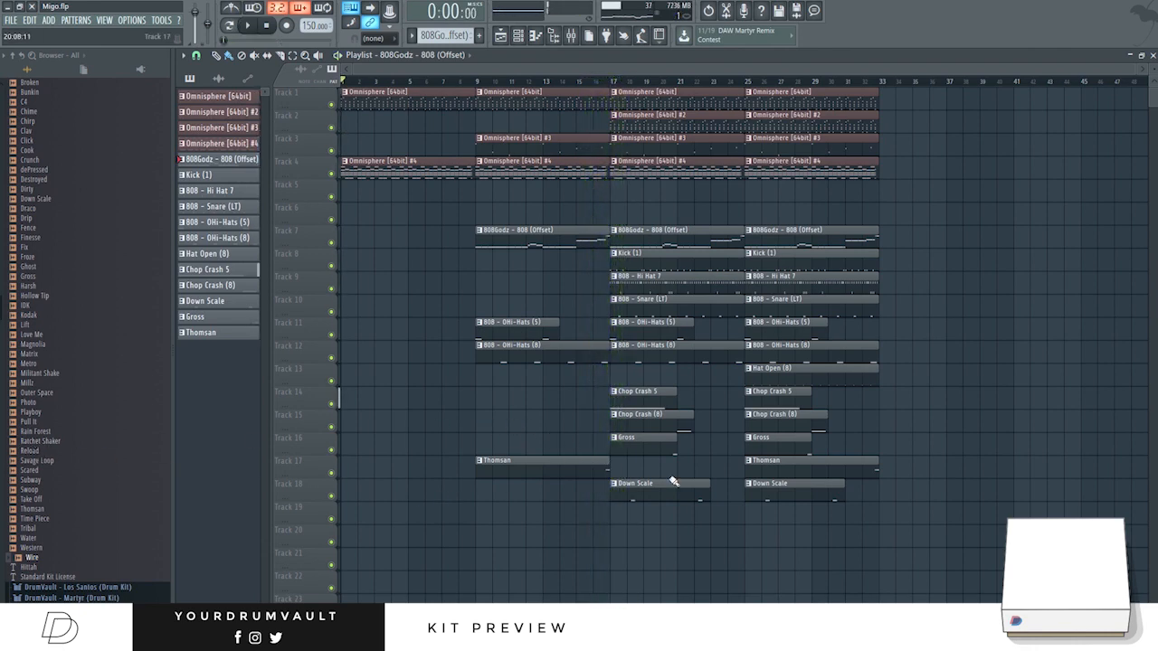
pyautogui.scroll(7, 1, 163)
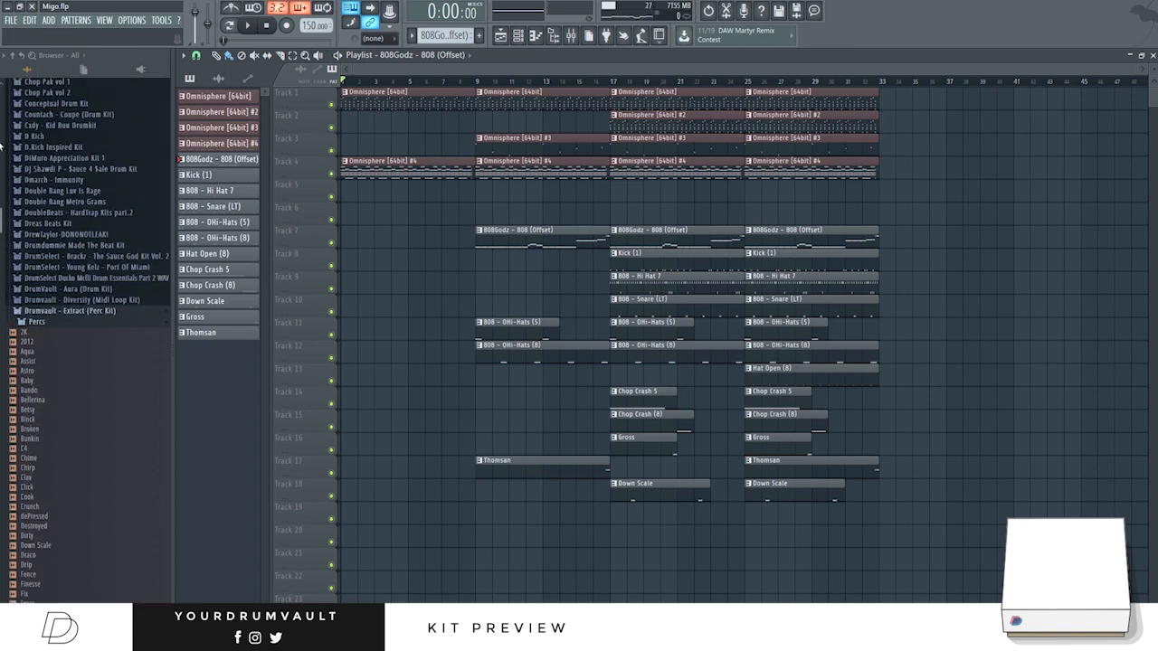
pyautogui.click(36, 318)
pyautogui.scroll(5, 37, 320)
pyautogui.scroll(8, 38, 322)
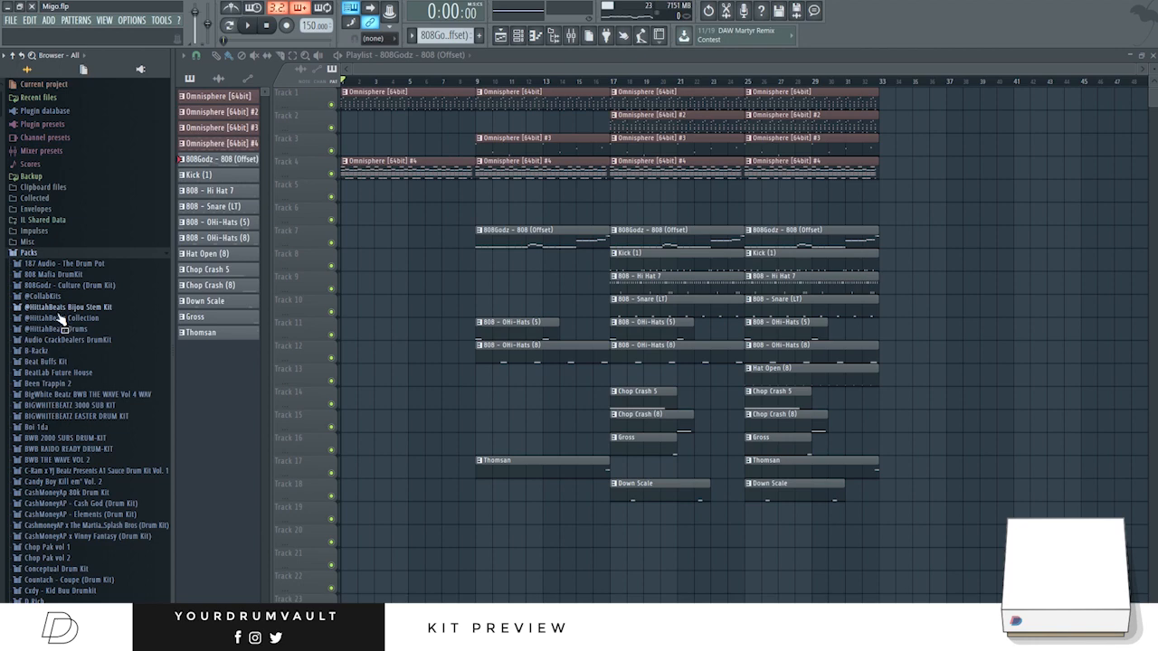
pyautogui.click(60, 320)
pyautogui.click(53, 461)
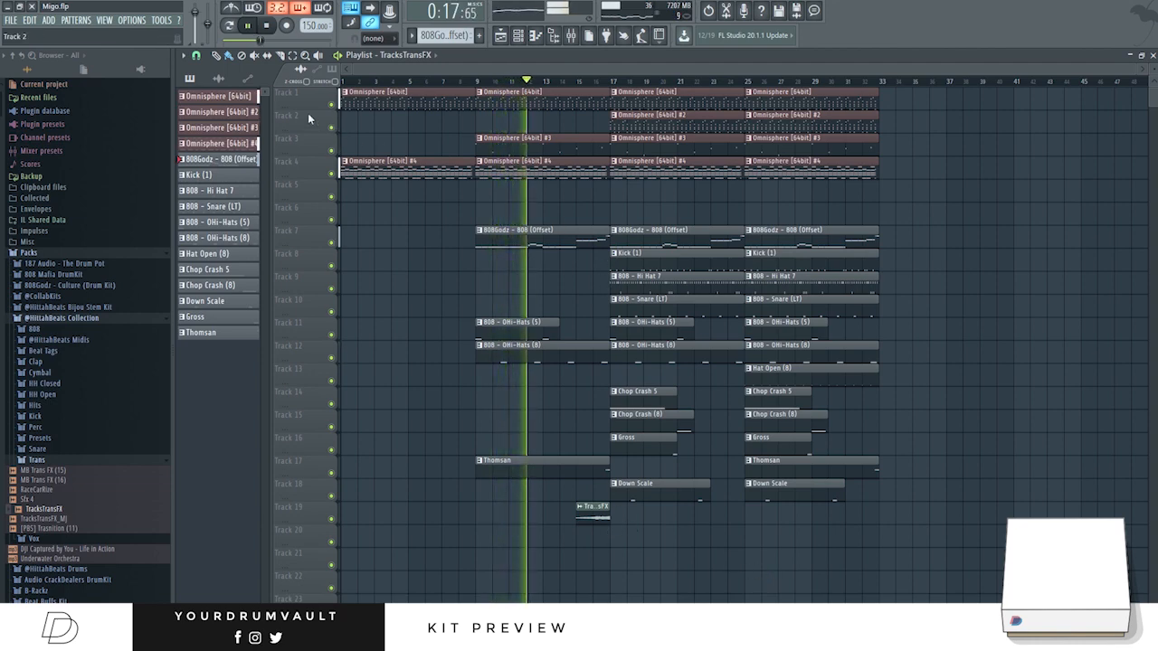
# Step: Try the highest bar 4 note of the 808 pattern at E5 and play it back in the song
pyautogui.doubleClick(539, 250)
pyautogui.press('space')
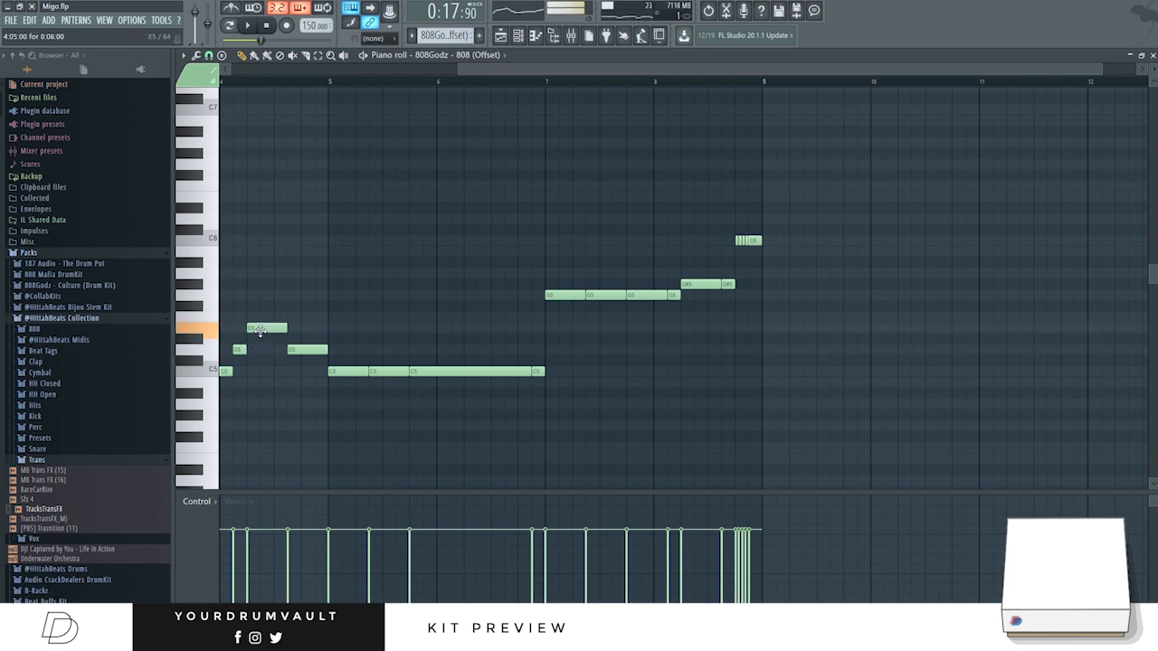
pyautogui.moveTo(260, 344); pyautogui.dragTo(259, 350)
pyautogui.press('space')
pyautogui.moveTo(464, 71); pyautogui.dragTo(239, 82)
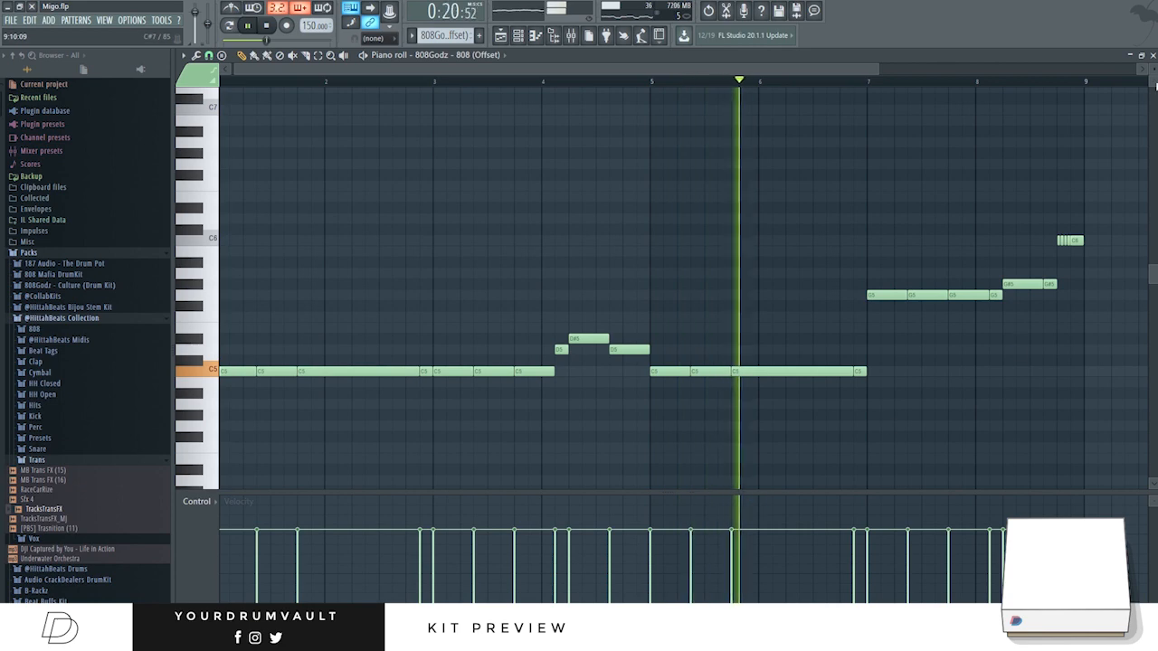
pyautogui.click(1153, 56)
pyautogui.press('F6')
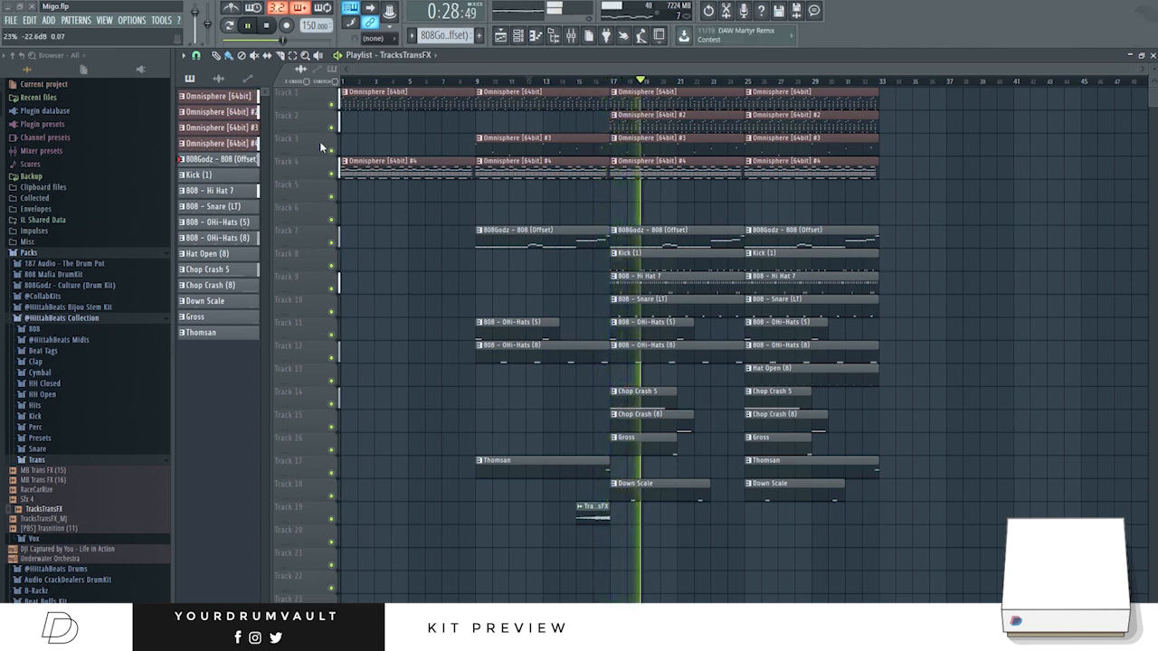
# Step: Add a TracksTransFX clip at bar 31 on track 19 and duplicate all clips of bars 25 to 32 to bar 33
pyautogui.click(855, 512)
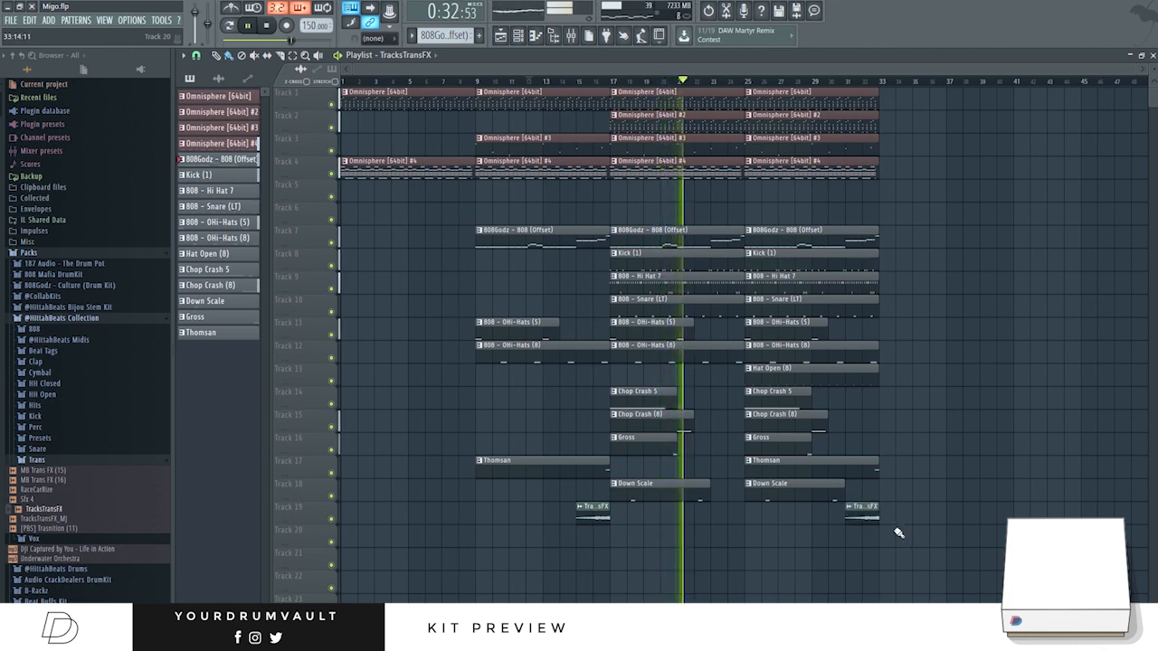
pyautogui.scroll(-1, 943, 506)
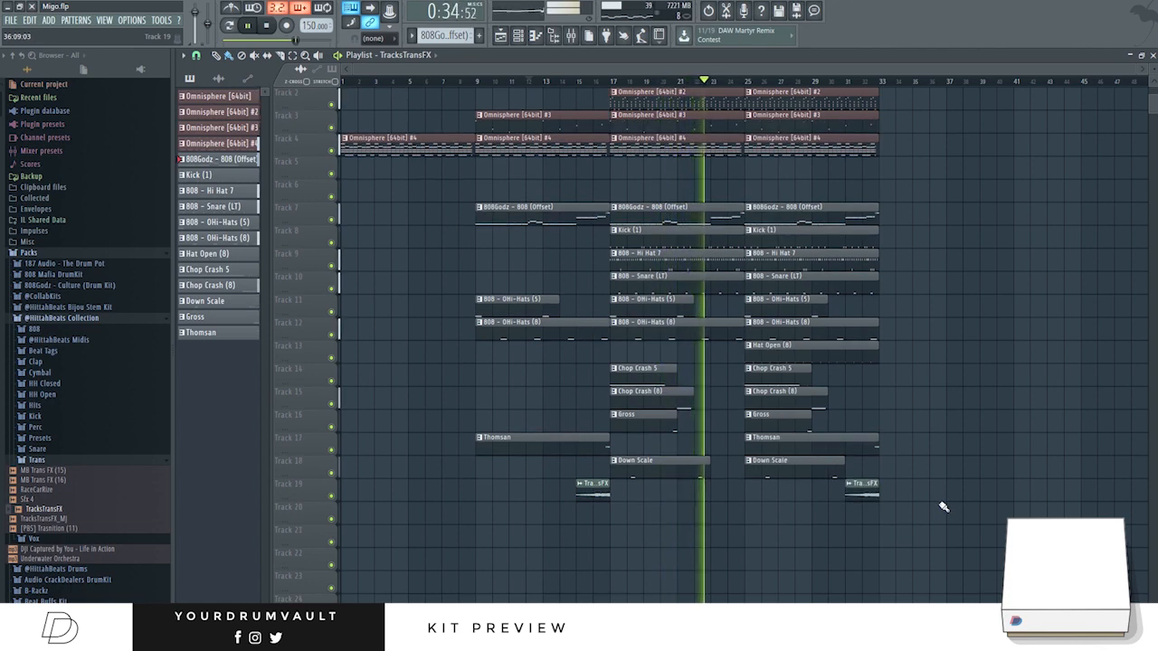
pyautogui.scroll(1, 943, 507)
pyautogui.scroll(-1, 943, 507)
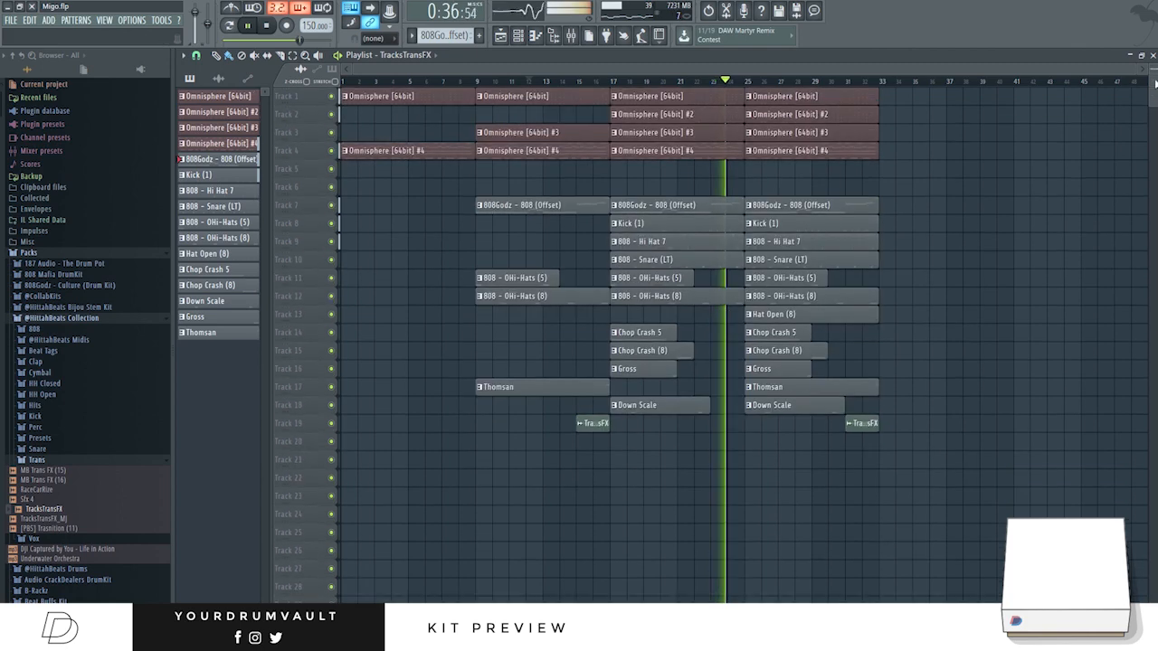
pyautogui.moveTo(894, 431); pyautogui.dragTo(749, 90)
pyautogui.hotkey('ctrl', 'b')
pyautogui.keyDown('ctrl'); pyautogui.click(1052, 414); pyautogui.keyUp('ctrl')
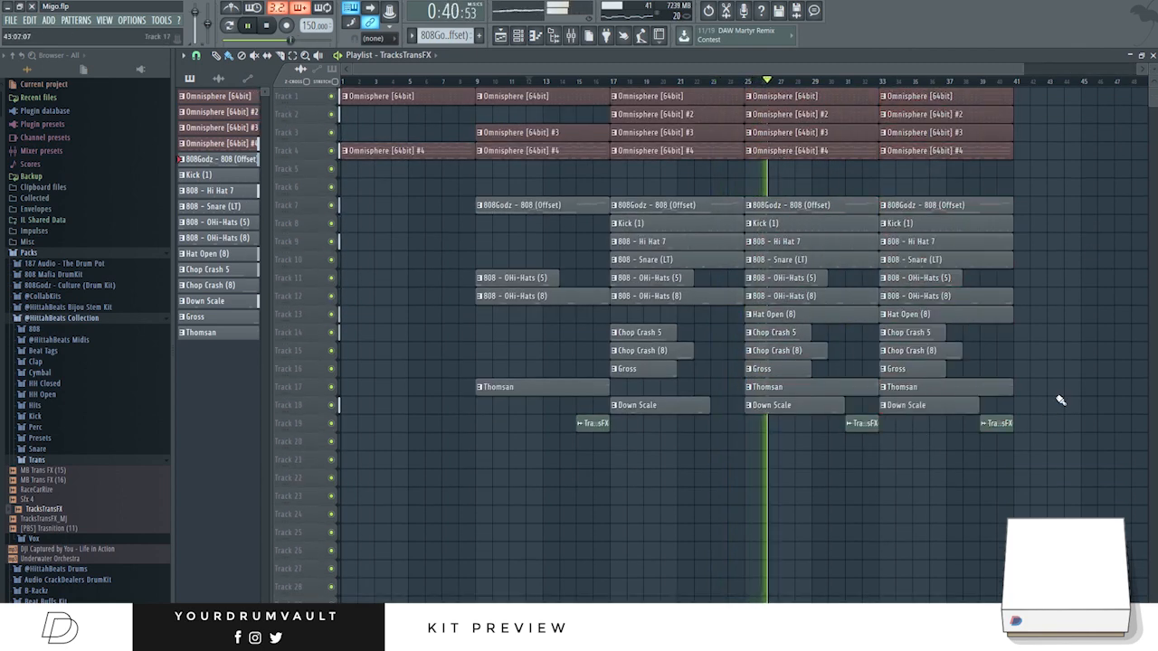
# Step: Move the Hat Open (8) clip from bar 33 to bar 41 and delete the TracksTransFX clip at bar 39
pyautogui.moveTo(1152, 70); pyautogui.dragTo(1152, 83)
pyautogui.scroll(-1, 1080, 422)
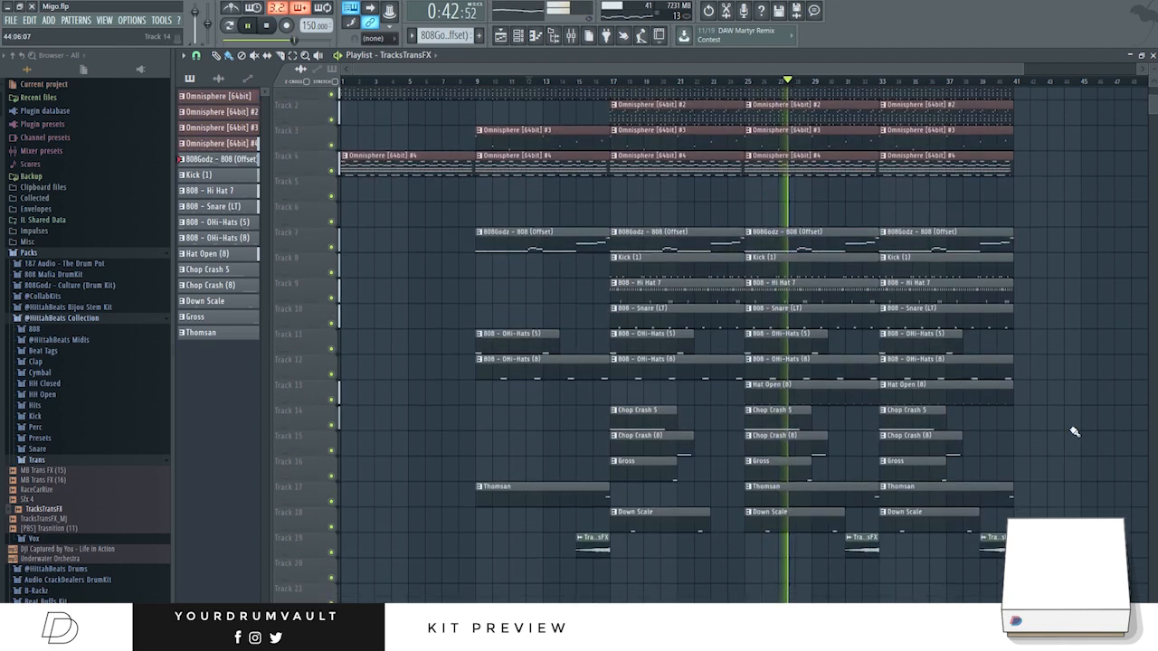
pyautogui.moveTo(979, 389); pyautogui.dragTo(1111, 389)
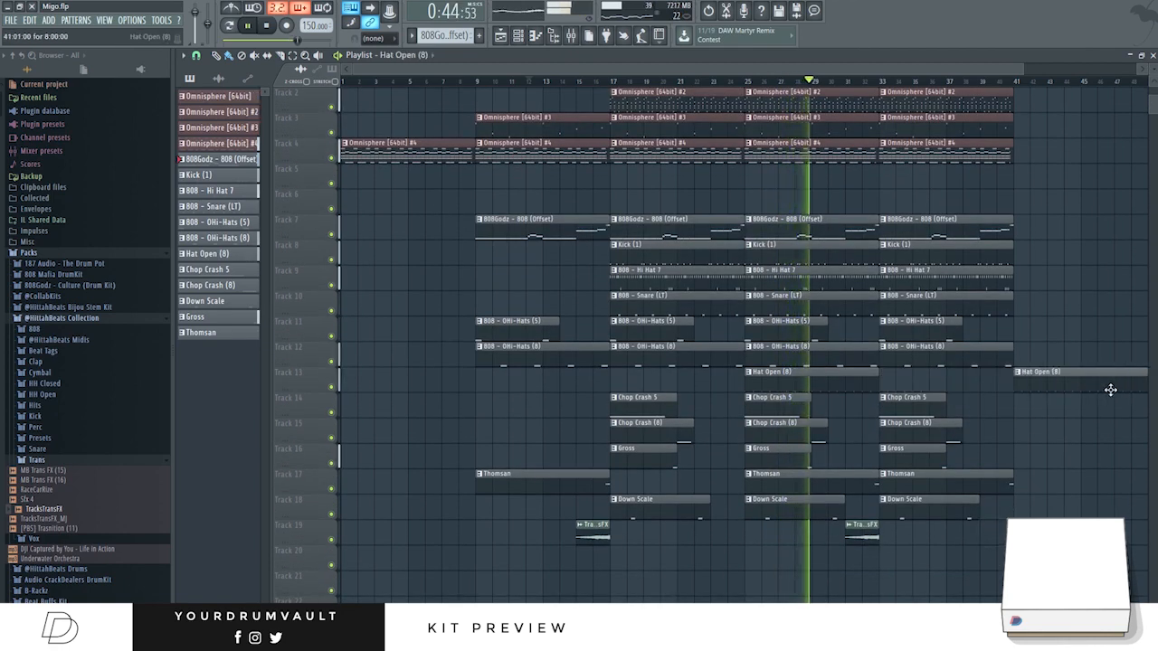
pyautogui.scroll(-4, 1026, 414)
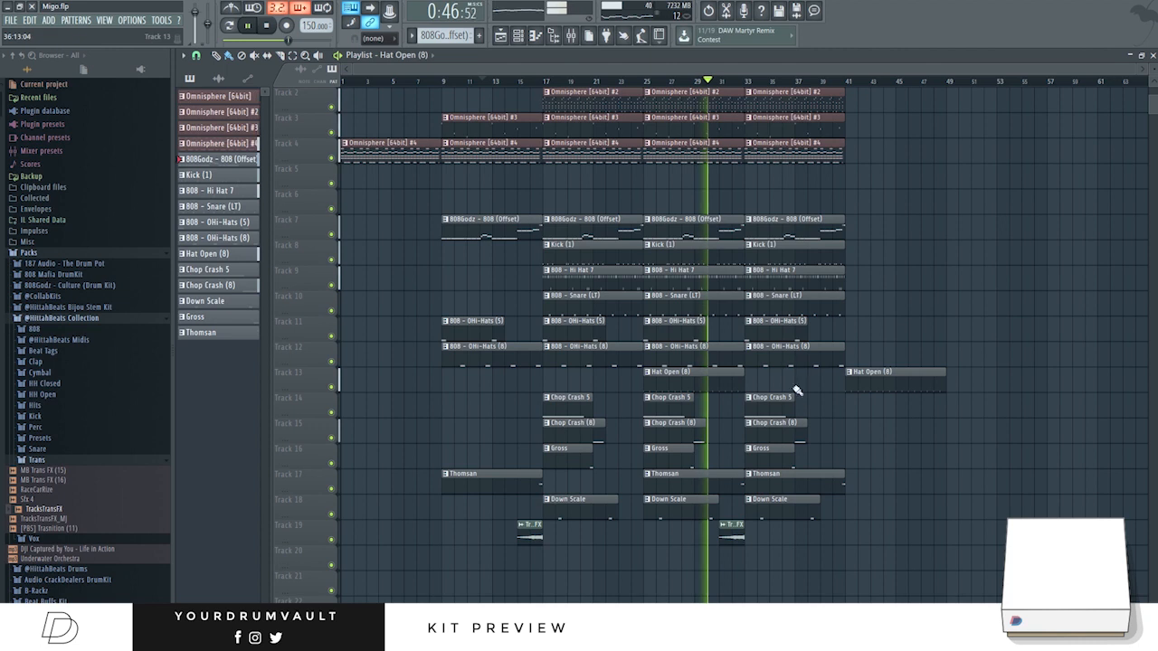
# Step: Move the Gross, Thomsan and Down Scale clips on tracks 16 to 18 from bar 33 to bar 49
pyautogui.click(796, 454)
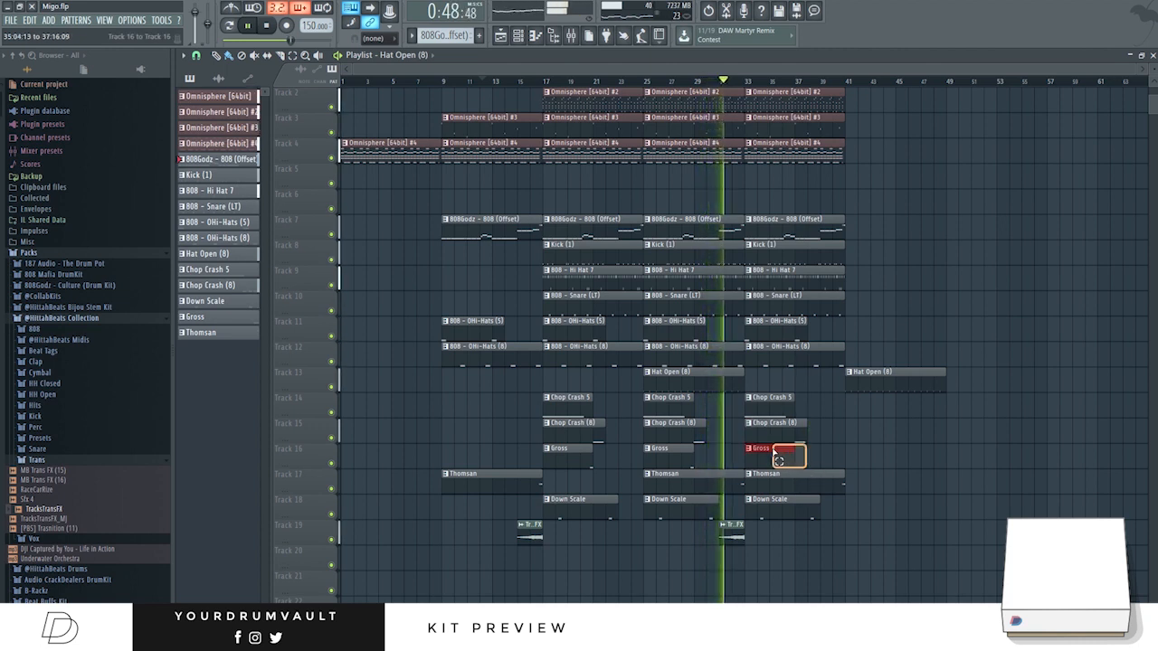
pyautogui.moveTo(825, 513); pyautogui.dragTo(780, 473)
pyautogui.moveTo(853, 544); pyautogui.dragTo(986, 469)
pyautogui.keyDown('ctrl'); pyautogui.click(1010, 431); pyautogui.keyUp('ctrl')
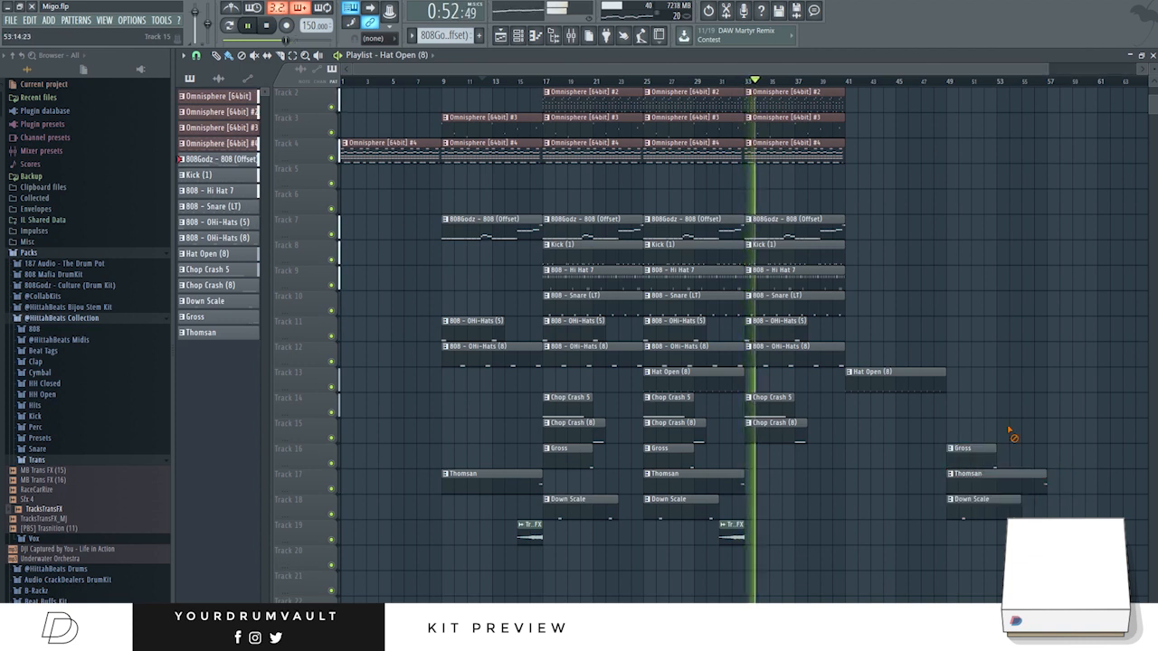
# Step: Move the Kick (1) clip from bar 33 to bar 41 and delete the Omnisphere #3 and #4 clips at bar 33
pyautogui.press('space')
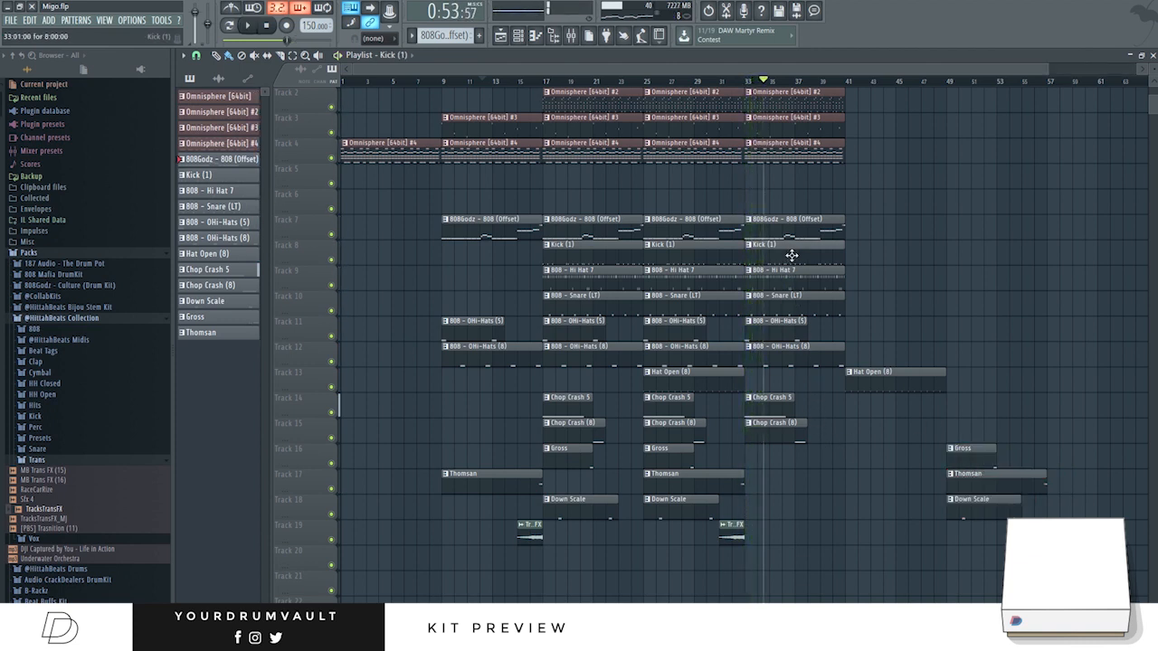
pyautogui.moveTo(791, 256); pyautogui.dragTo(897, 261)
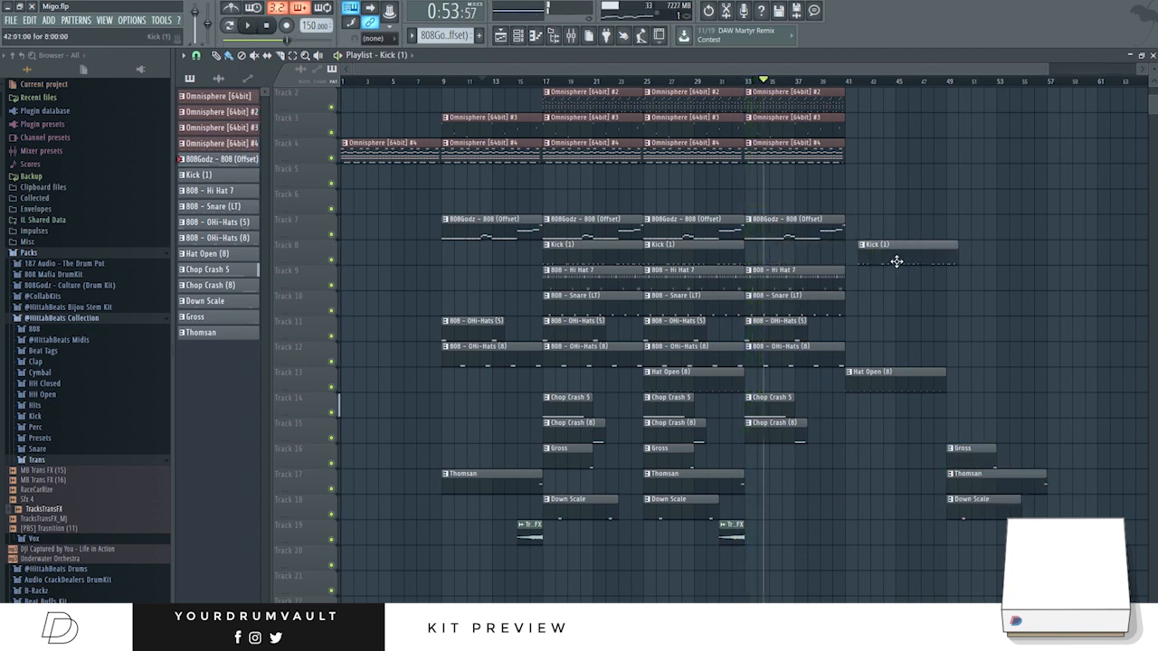
pyautogui.rightClick(799, 131)
pyautogui.press('space')
# Step: Duplicate the bar 33 clips on track 2, the 808, hats, snare and Chop Crash tracks to bar 41
pyautogui.moveTo(818, 466); pyautogui.dragTo(775, 112)
pyautogui.hotkey('ctrl', 'b')
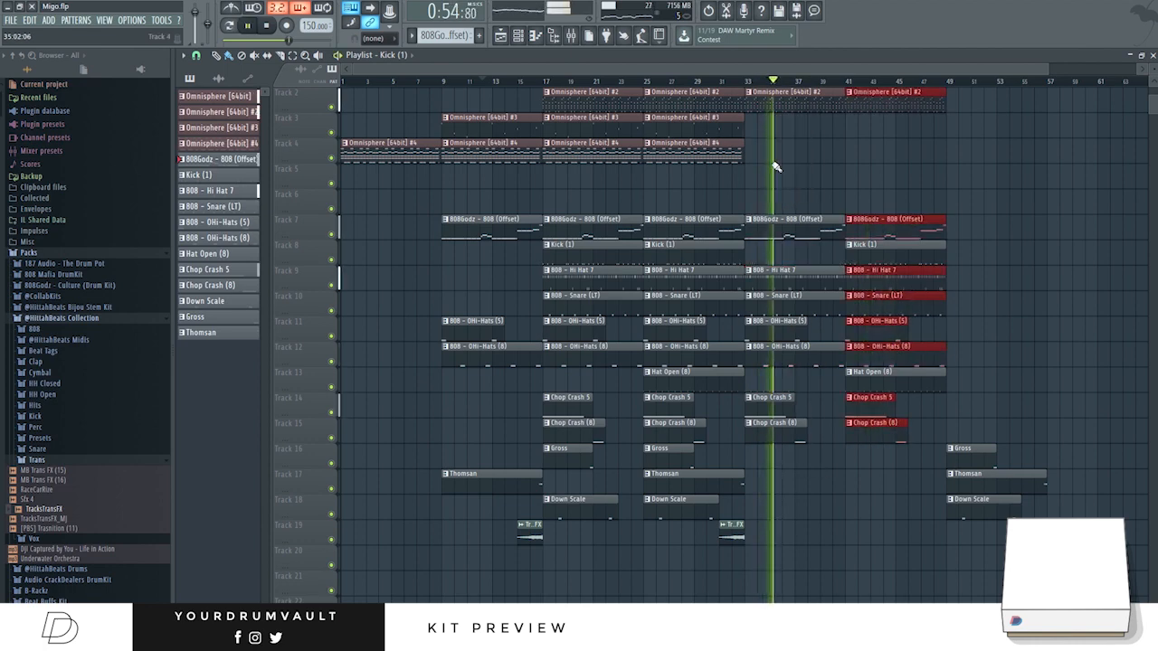
pyautogui.click(1046, 335)
# Step: Add an Omnisphere clip at bar 41 on track 1 and delete the Omnisphere #2 clips at bars 33 and 41
pyautogui.scroll(1, 887, 286)
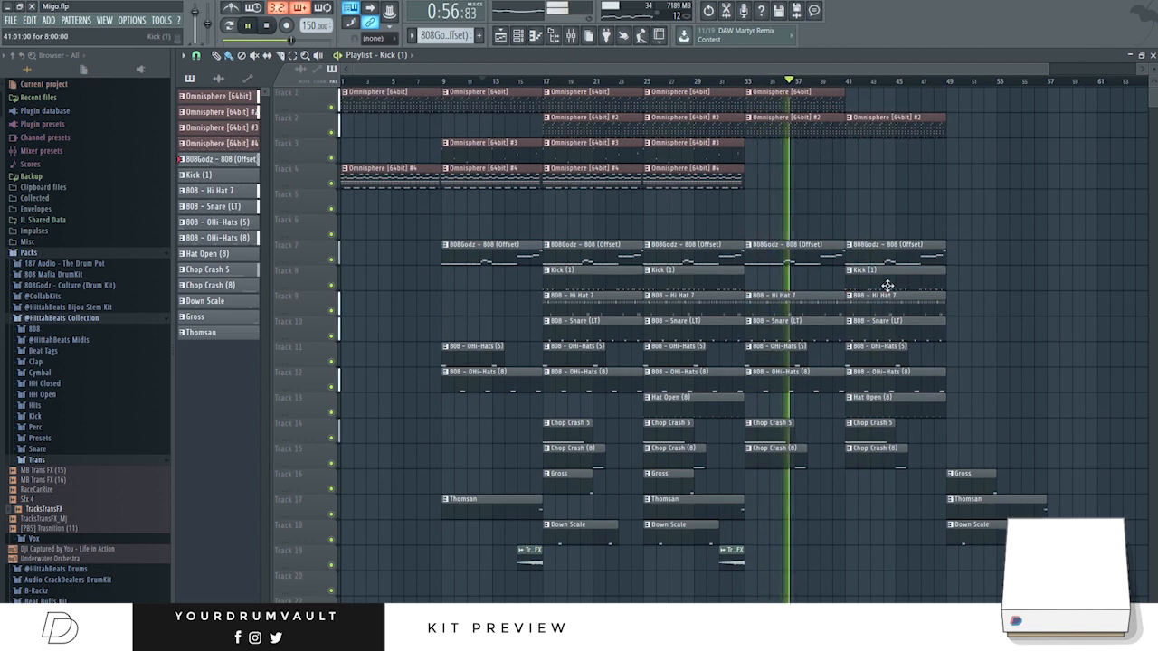
pyautogui.click(822, 101)
pyautogui.click(853, 107)
pyautogui.rightClick(837, 125)
pyautogui.rightClick(861, 133)
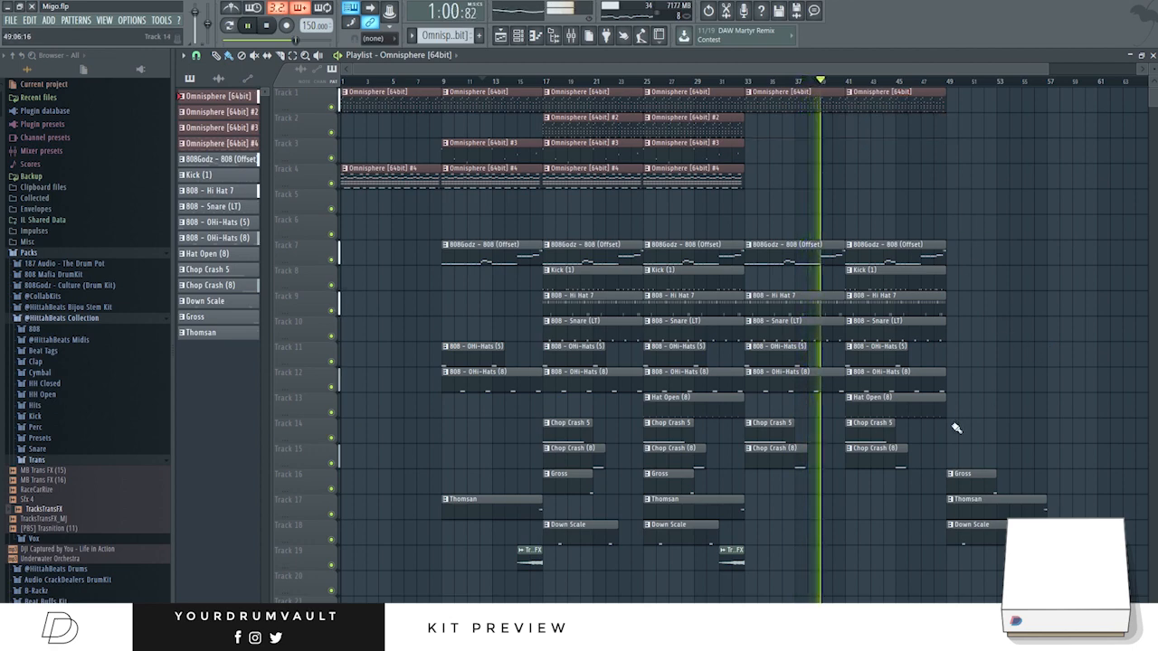
# Step: Copy the Omnisphere #3 and #4 clips on tracks 3 and 4 to bar 49
pyautogui.click(743, 139)
pyautogui.moveTo(758, 161)
pyautogui.mouseDown()
pyautogui.moveTo(742, 183)
pyautogui.moveTo(986, 184)
pyautogui.mouseUp()
pyautogui.hotkey('ctrl', 'b')
# Step: Duplicate the bar 41 clips on tracks 7 to 15 to bar 49 and delete the copied Hat Open (8) clip
pyautogui.moveTo(922, 493); pyautogui.dragTo(870, 259)
pyautogui.hotkey('ctrl', 'b')
pyautogui.hotkey('ctrl', 'd')
pyautogui.rightClick(1023, 409)
# Step: Replace the OHi-Hats (8) clip at bar 49 on track 12 and delete the OHi-Hats (5) clip above it
pyautogui.rightClick(990, 386)
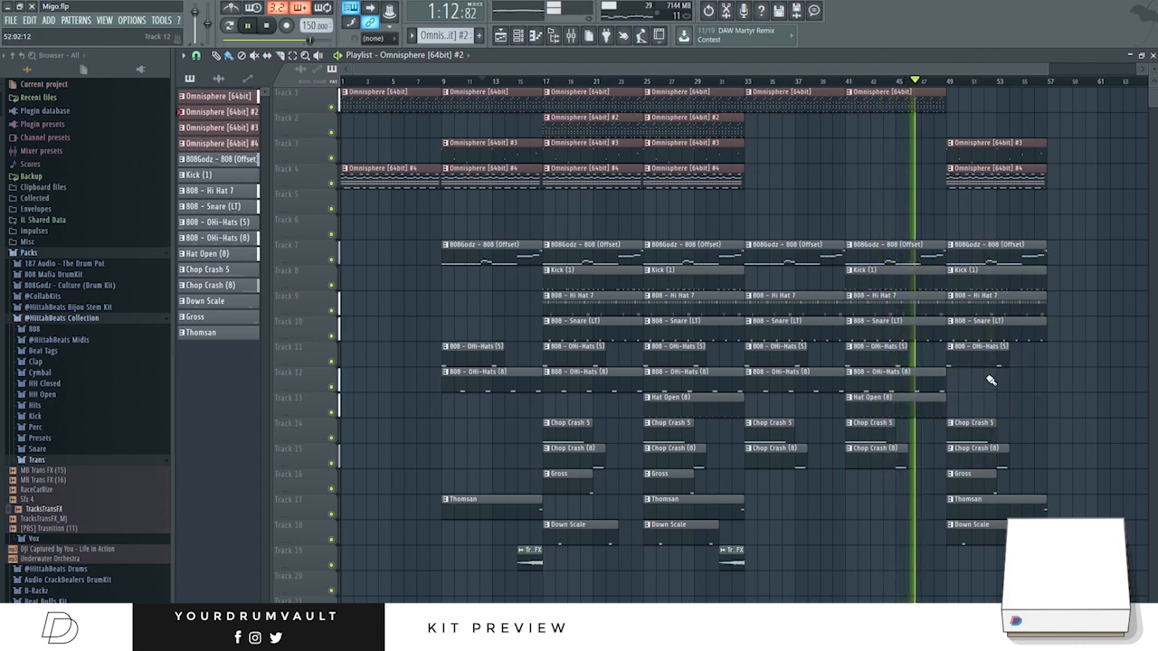
pyautogui.click(942, 389)
pyautogui.click(957, 387)
pyautogui.rightClick(969, 360)
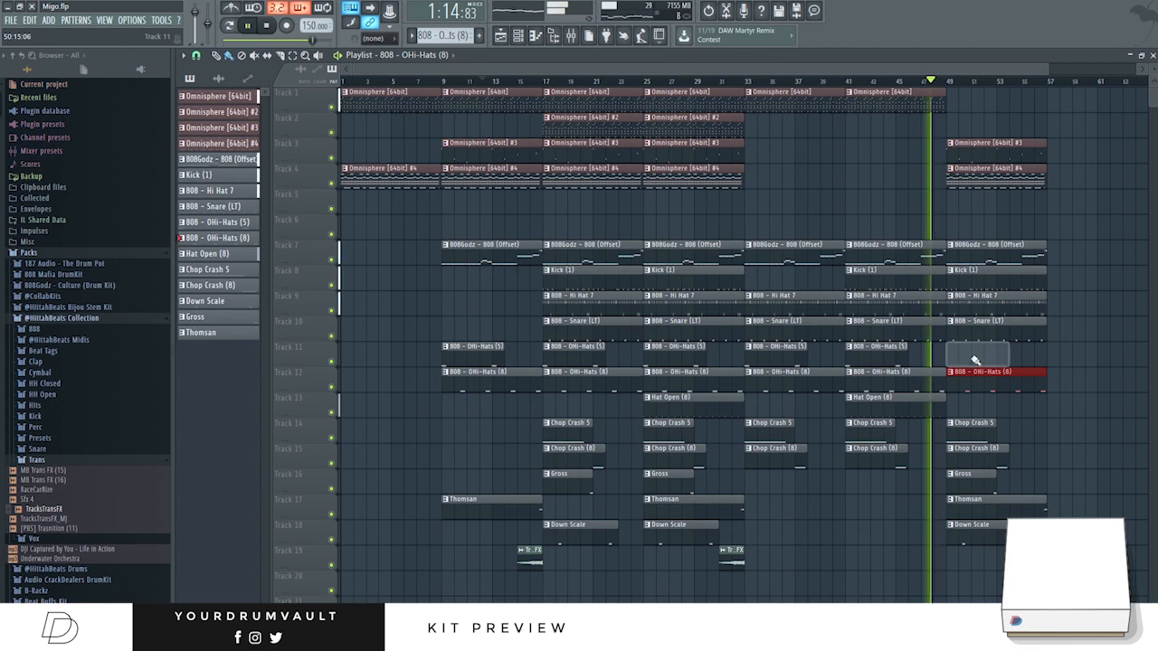
# Step: Duplicate all melody, 808, drum and perc clips of bars 49 to 56 to bar 57
pyautogui.scroll(-1, 1076, 474)
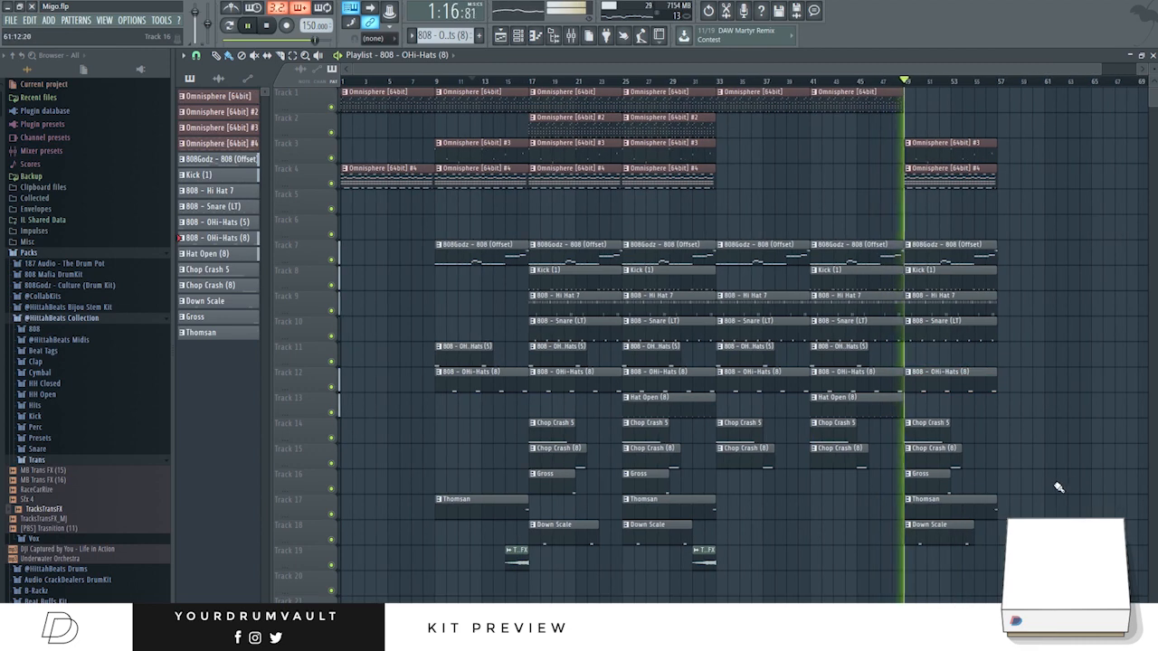
pyautogui.moveTo(1041, 581); pyautogui.dragTo(919, 131)
pyautogui.hotkey('ctrl', 'b')
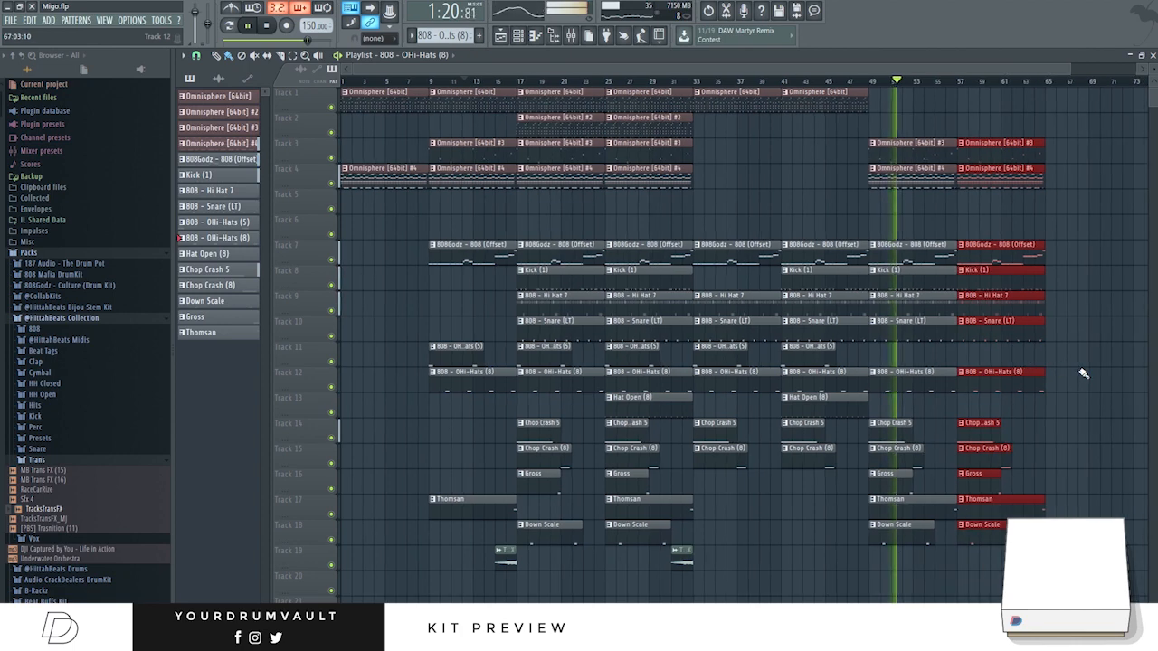
# Step: Delete the Kick (1) and 808Godz - 808 (Offset) clips at bar 57
pyautogui.scroll(-1, 1080, 375)
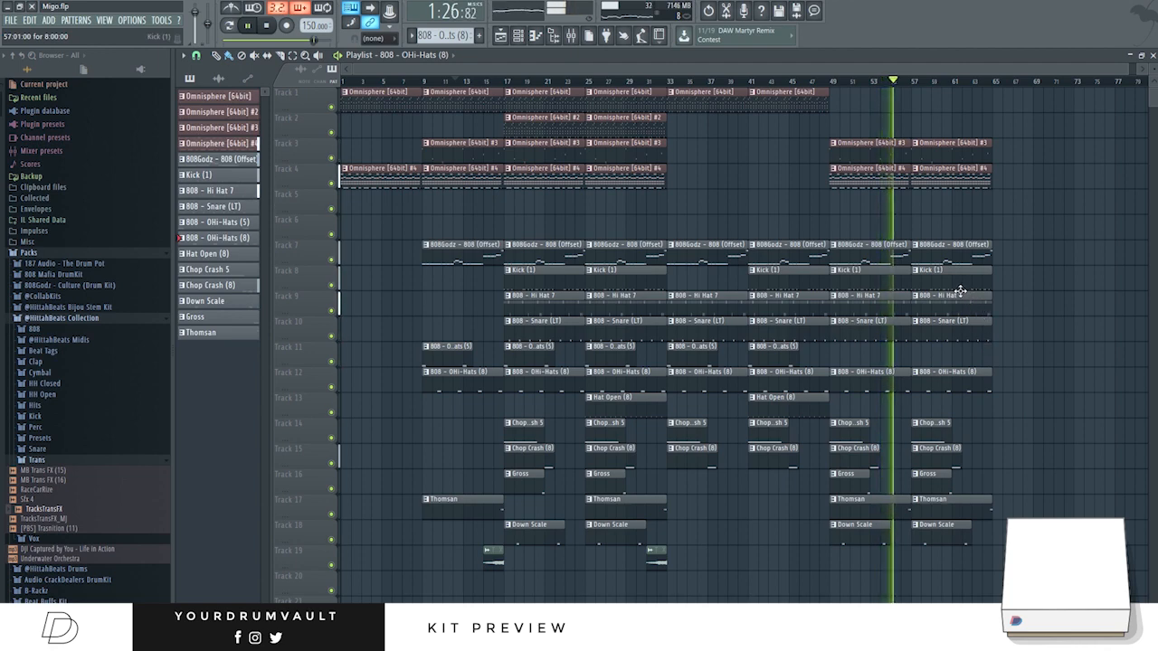
pyautogui.rightClick(961, 285)
pyautogui.rightClick(960, 259)
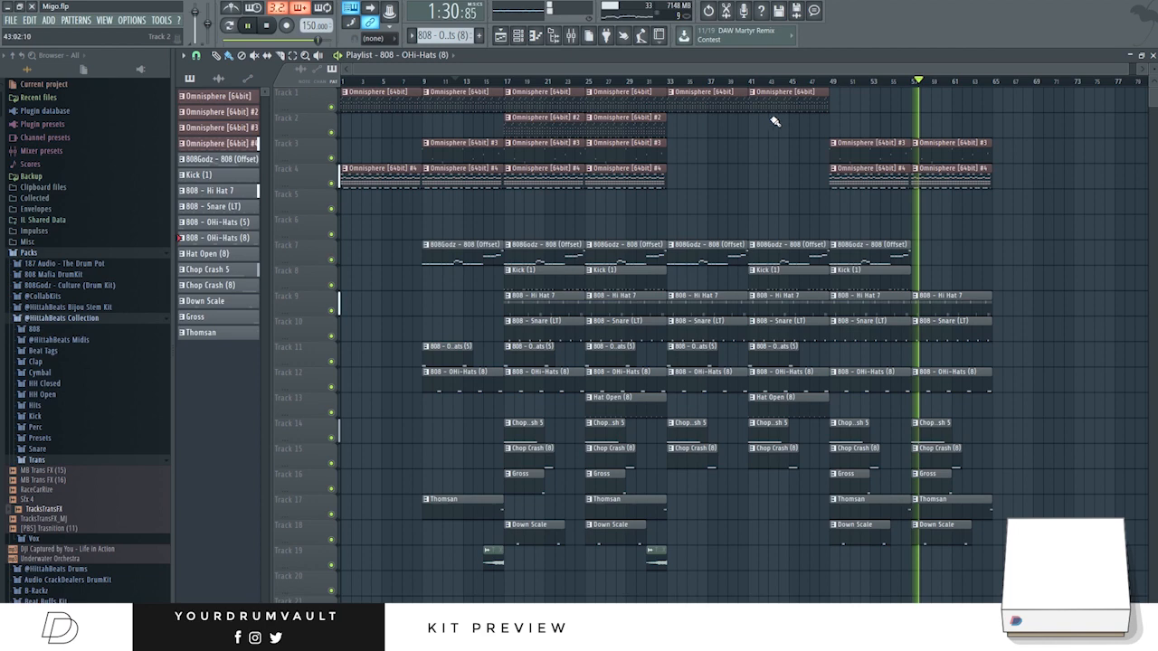
# Step: Place an Omnisphere clip on track 1 and an Omnisphere #2 clip on track 2 at bar 57
pyautogui.click(915, 104)
pyautogui.click(663, 134)
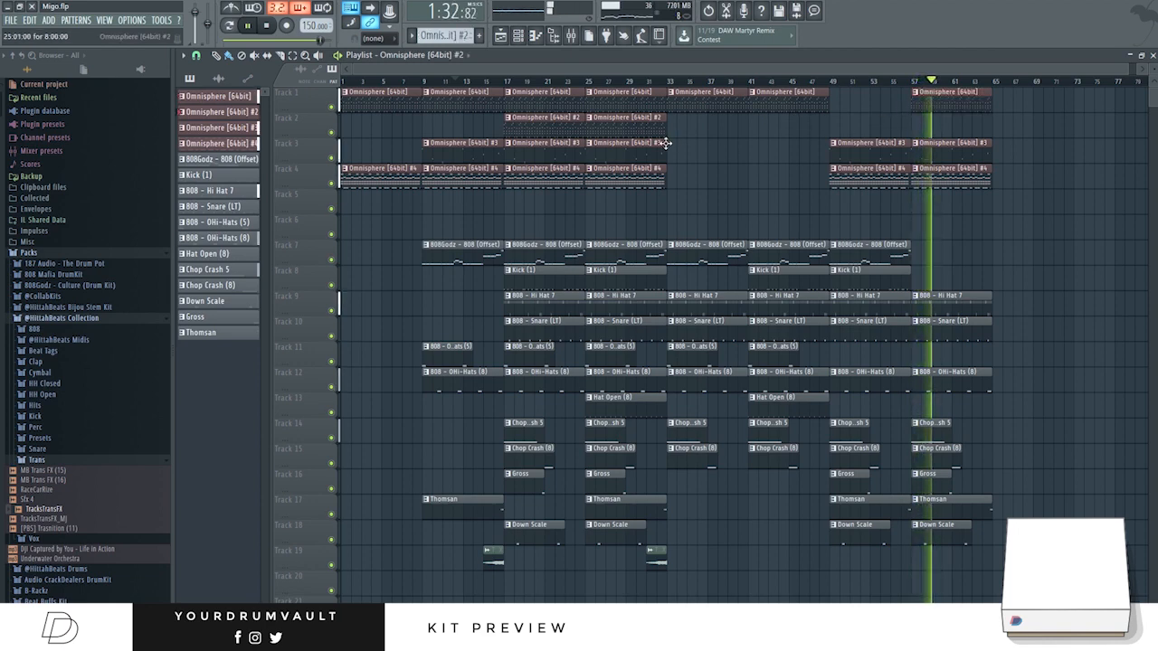
pyautogui.click(913, 134)
pyautogui.scroll(-1, 1045, 272)
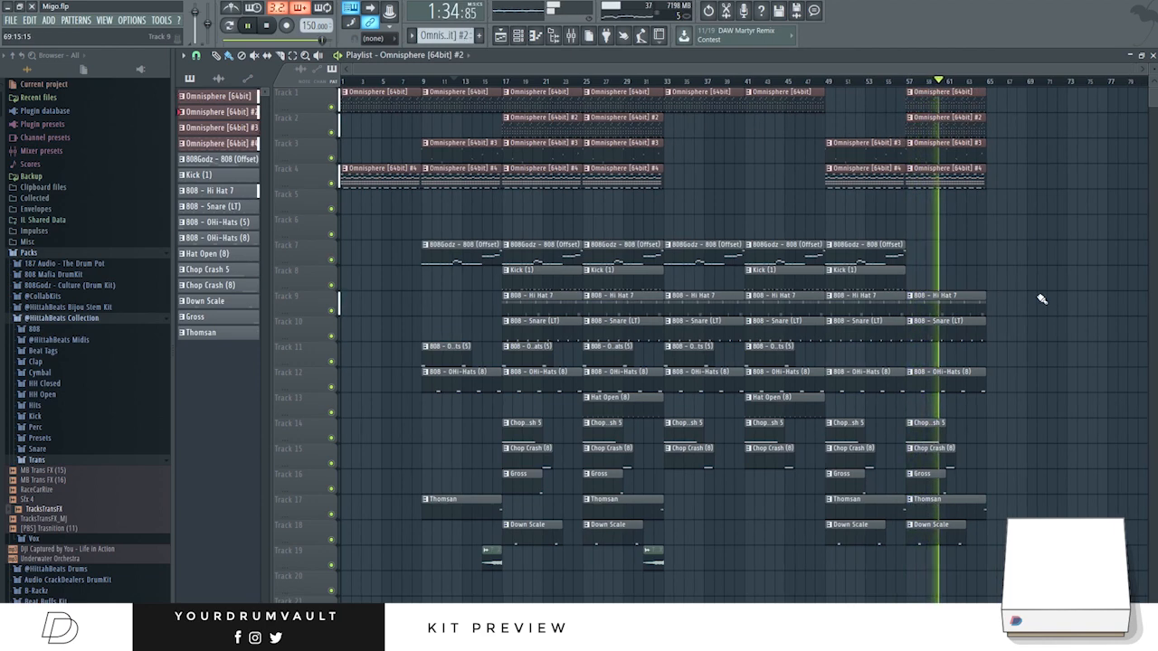
# Step: Shorten the Hi Hat 7, Snare, OHi-Hats (8) and Thomsan clips of the bar 57 section to end at bar 63
pyautogui.scroll(2, 995, 516)
pyautogui.moveTo(983, 548); pyautogui.dragTo(969, 310)
pyautogui.moveTo(971, 308); pyautogui.dragTo(959, 306)
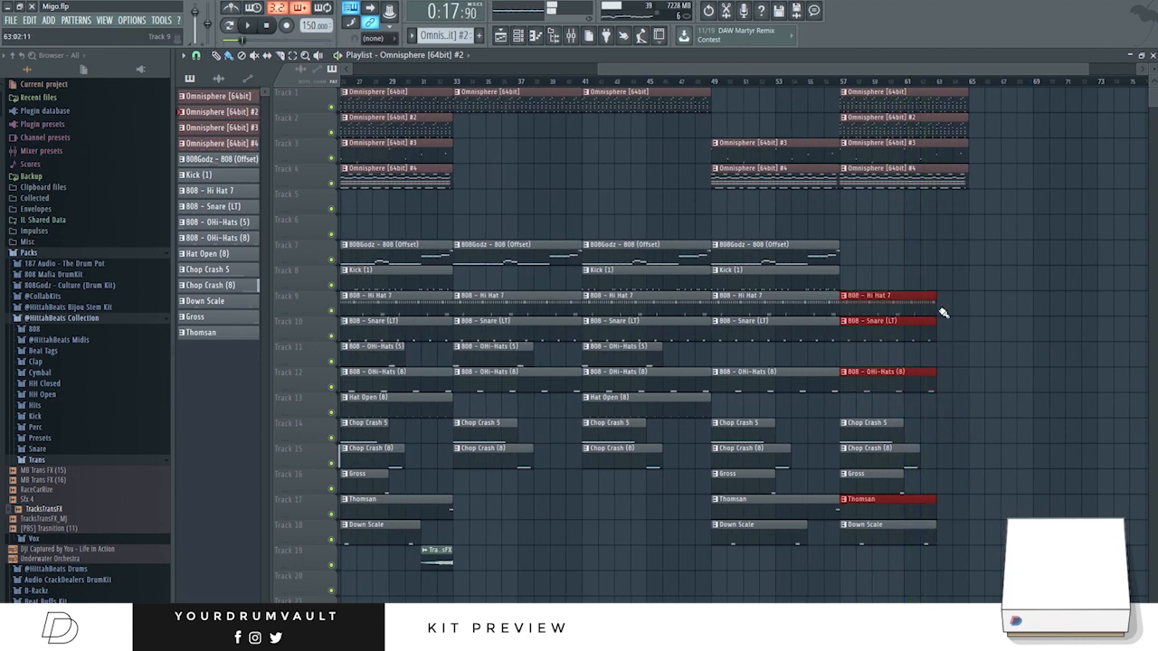
pyautogui.keyDown('ctrl'); pyautogui.click(943, 312); pyautogui.keyUp('ctrl')
pyautogui.scroll(-2, 892, 468)
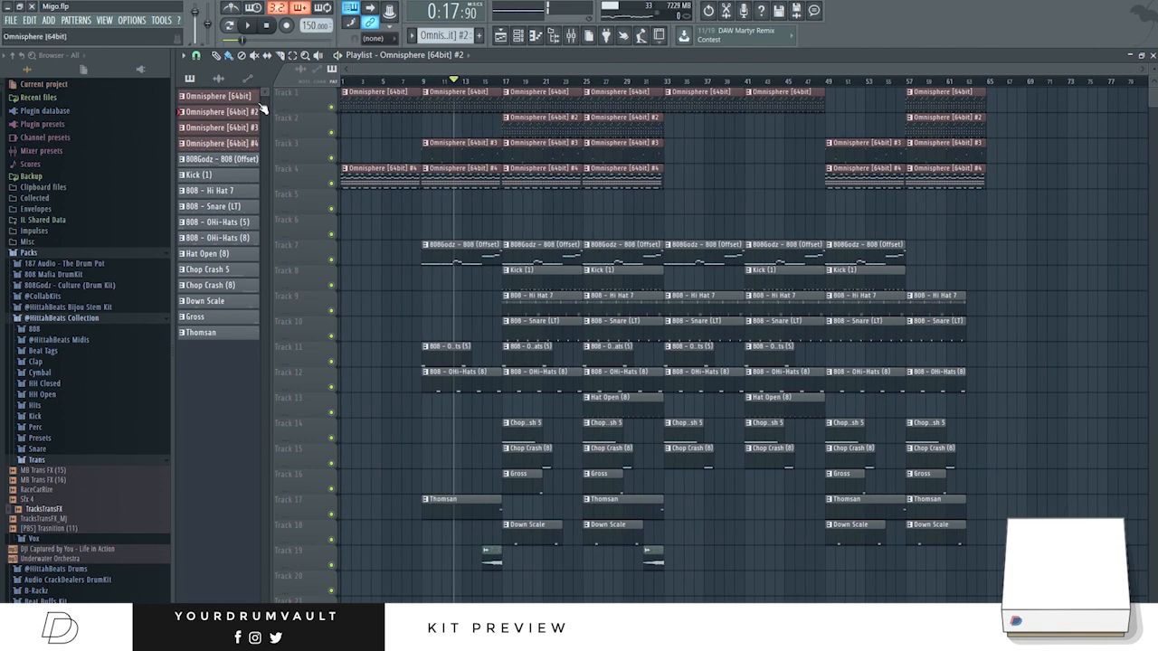
# Step: Duplicate all clips from bar 17 onward twice and delete the surplus clips at the end of the arrangement
pyautogui.moveTo(1076, 593); pyautogui.dragTo(511, 14)
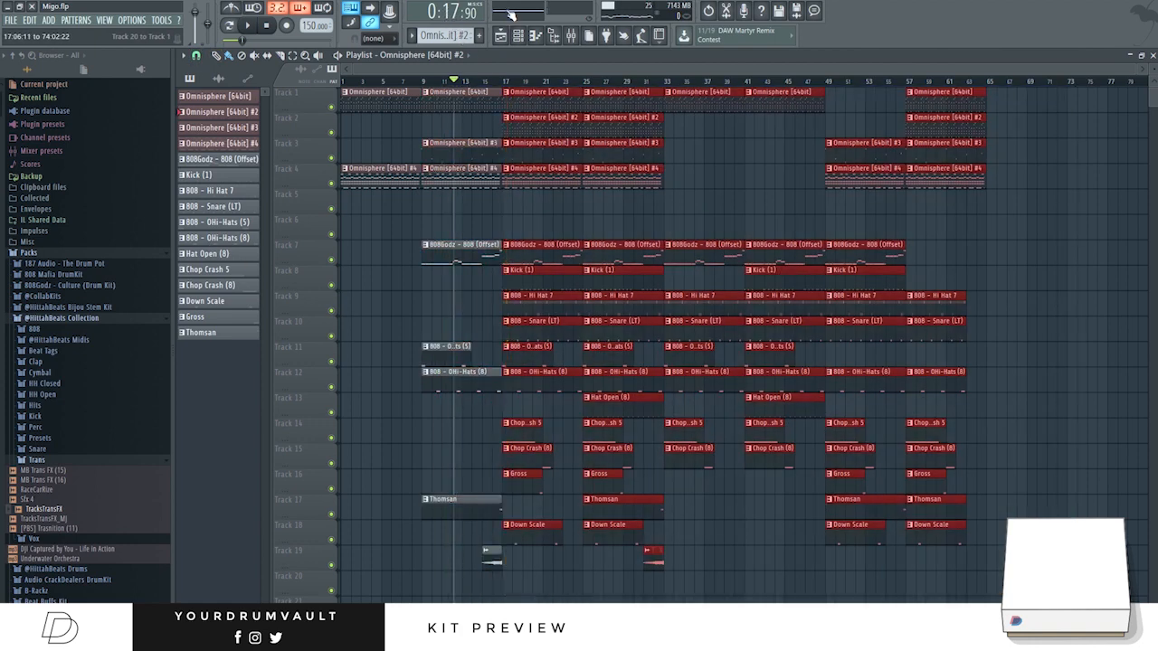
pyautogui.hotkey('ctrl', 'b')
pyautogui.hotkey('ctrl', 'b')
pyautogui.moveTo(1061, 570); pyautogui.dragTo(911, 37)
pyautogui.press('Delete')
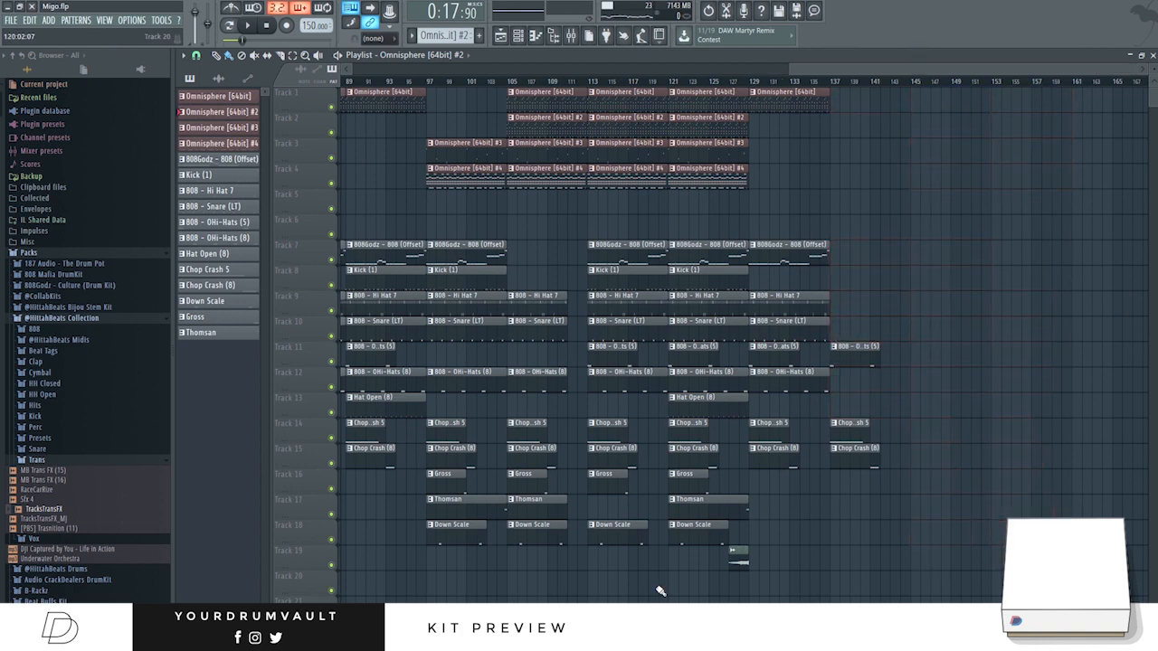
# Step: Add TracksTransFX clips on track 19 just before bars 65 and 113, and play the arrangement
pyautogui.scroll(-2, 995, 588)
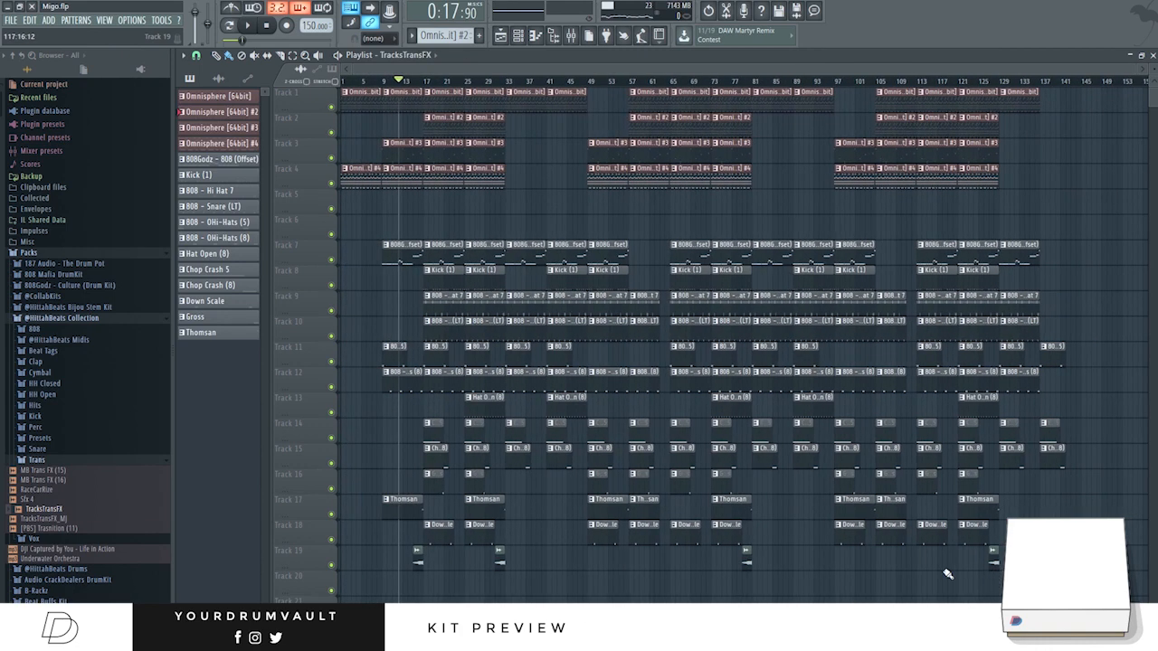
pyautogui.click(666, 561)
pyautogui.press('space')
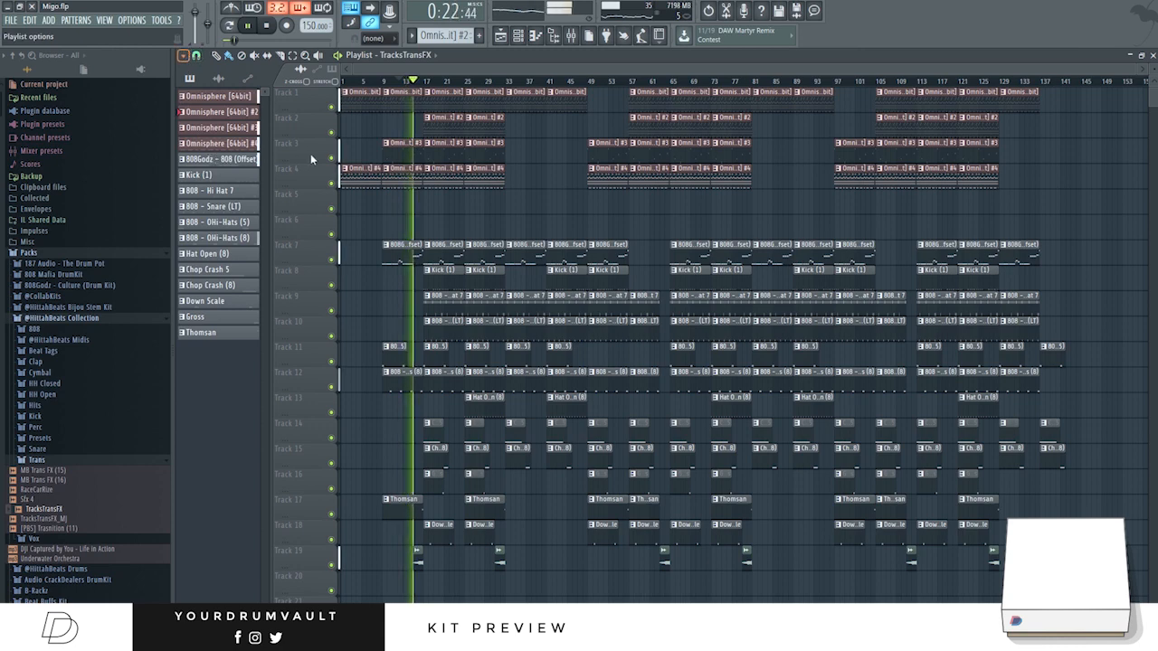
# Step: Add timeline markers: Intro at bar 1, hook at 17, 65 and 113, verse at 33 and 81, outro at 129
pyautogui.hotkey('ctrl', 't')
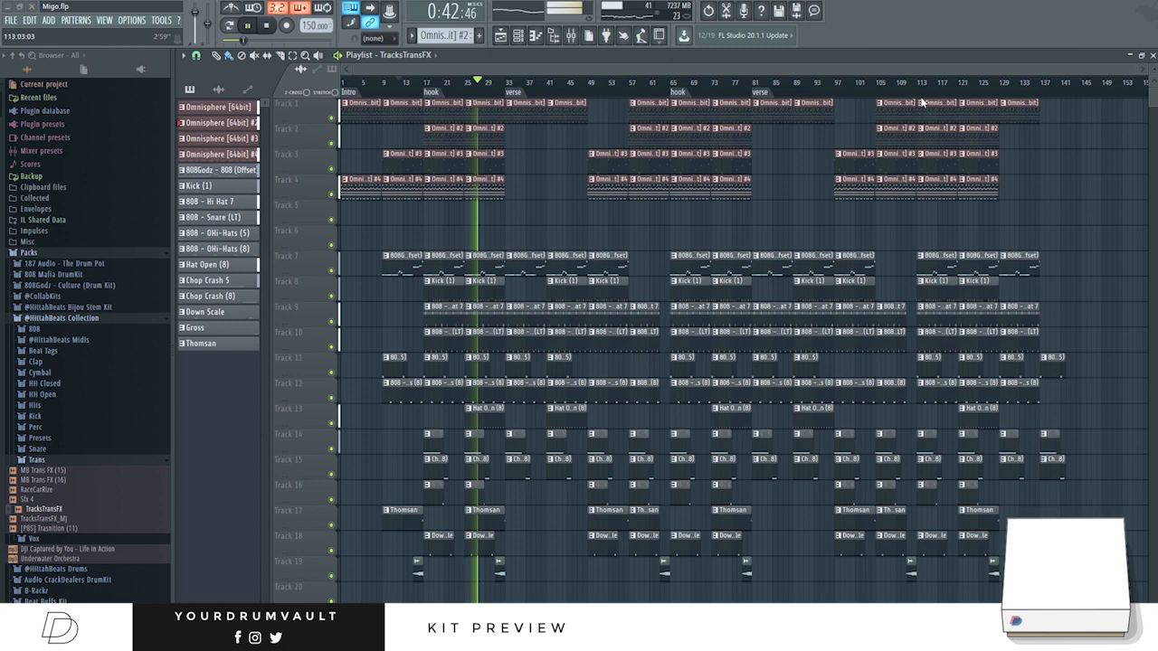
pyautogui.press('Return')
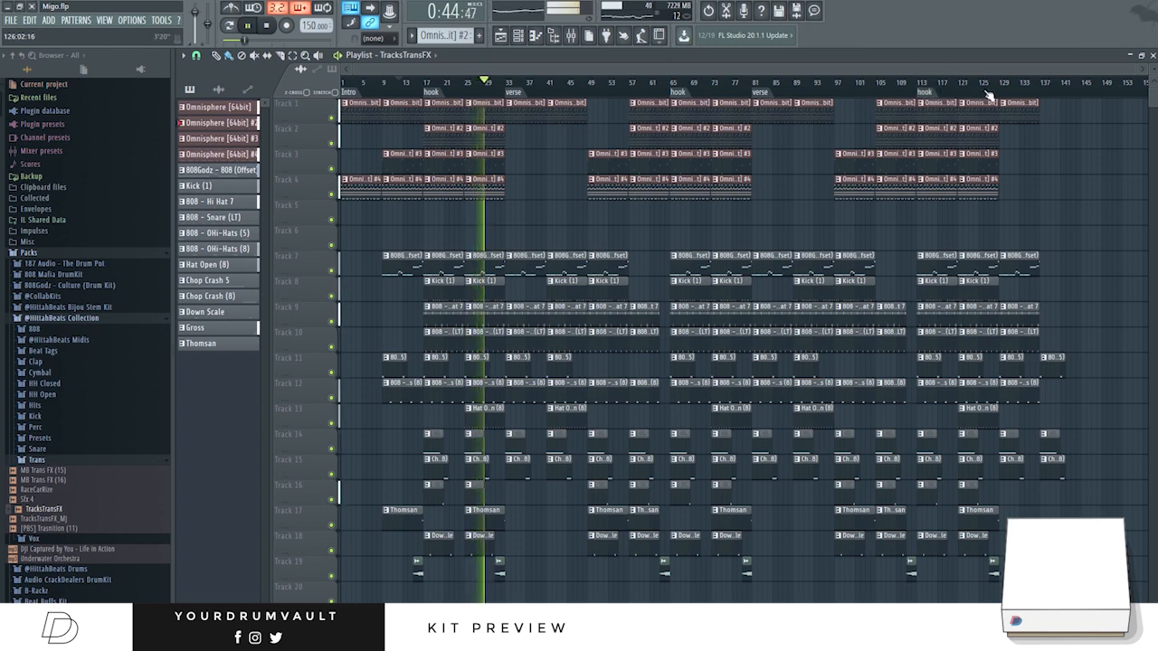
pyautogui.press('Return')
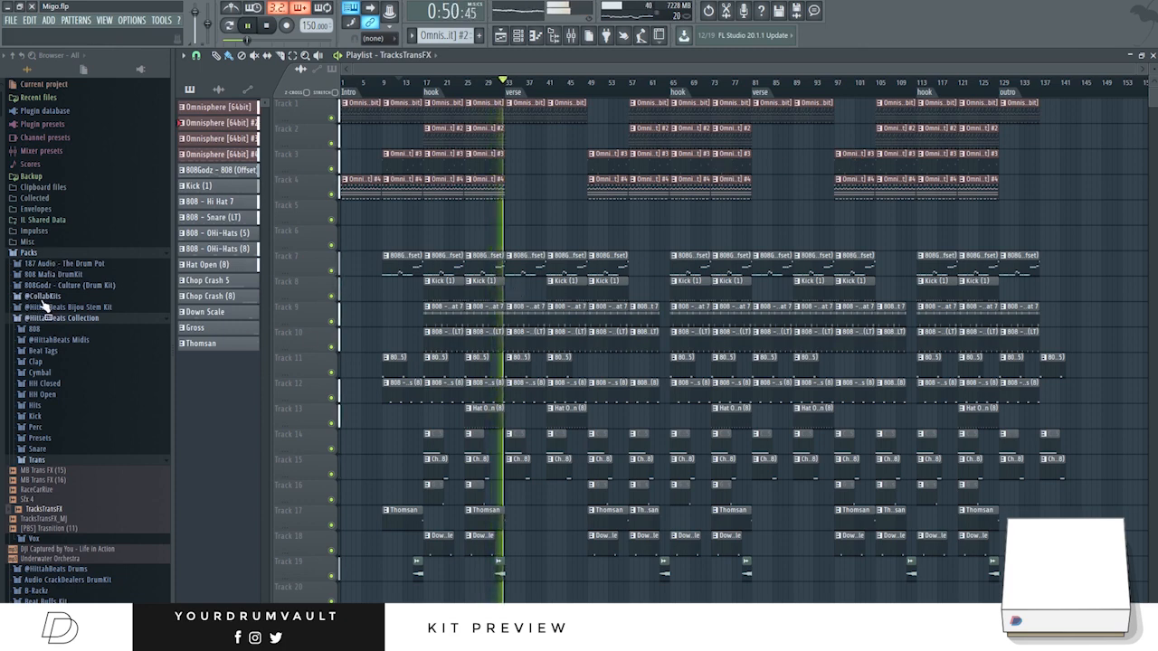
# Step: Place the Hittah Beatz JN Tag 04 sample on track 6 and move it near the start of the intro
pyautogui.click(60, 351)
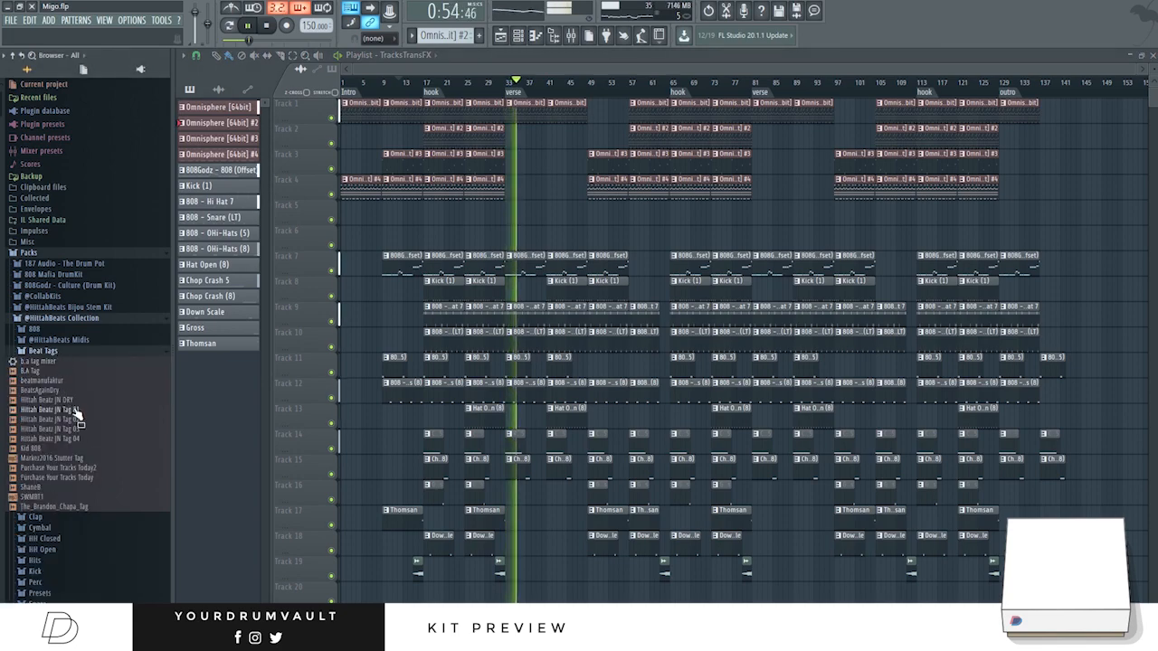
pyautogui.moveTo(80, 440); pyautogui.dragTo(357, 235)
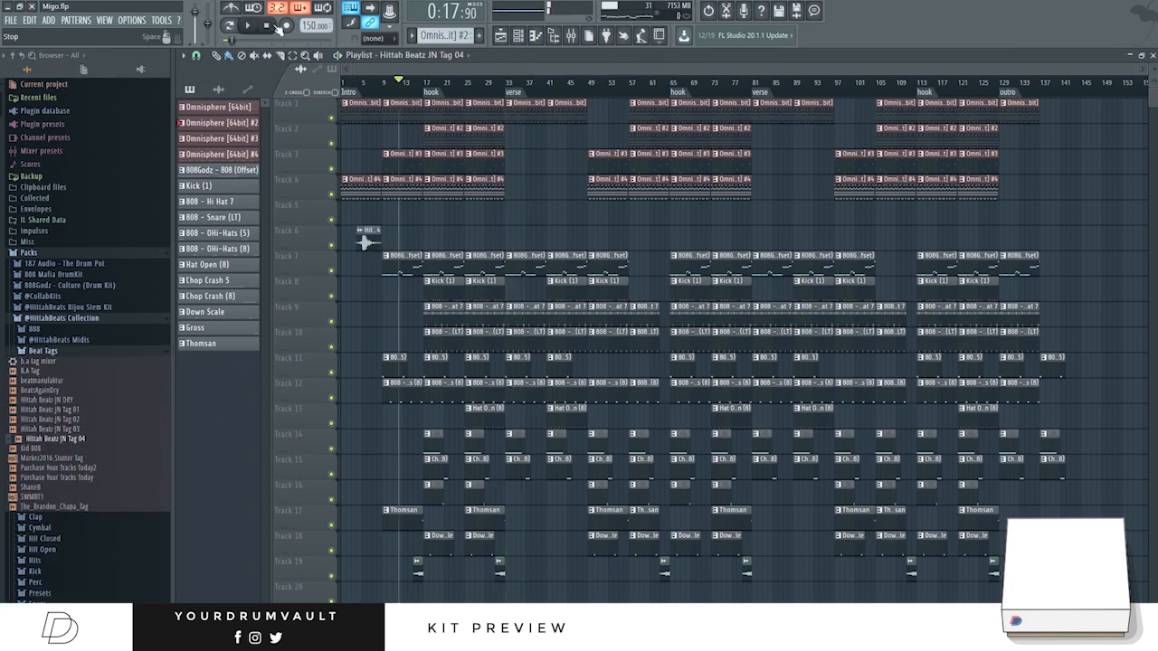
pyautogui.scroll(5, 295, 209)
pyautogui.click(197, 55)
pyautogui.scroll(3, 362, 185)
pyautogui.press('space')
pyautogui.moveTo(593, 242); pyautogui.dragTo(444, 252)
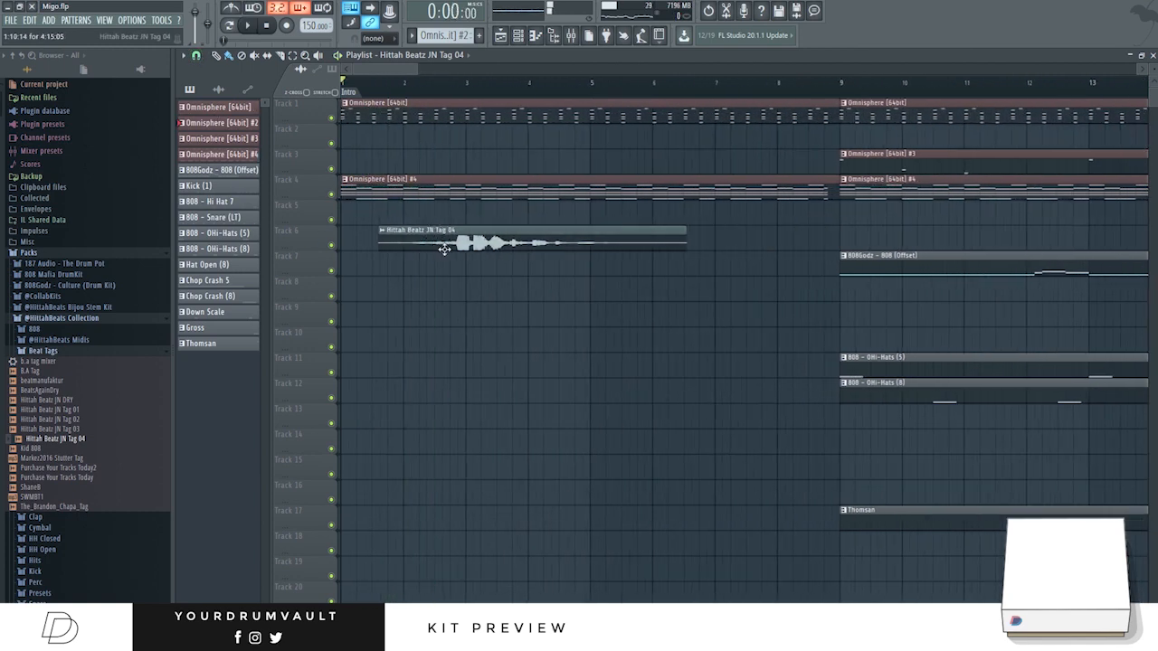
# Step: Play the intro and nudge the beat tag clip slightly earlier so its vocal starts just before bar 3
pyautogui.scroll(5, 461, 255)
pyautogui.press('space')
pyautogui.moveTo(525, 245); pyautogui.dragTo(480, 241)
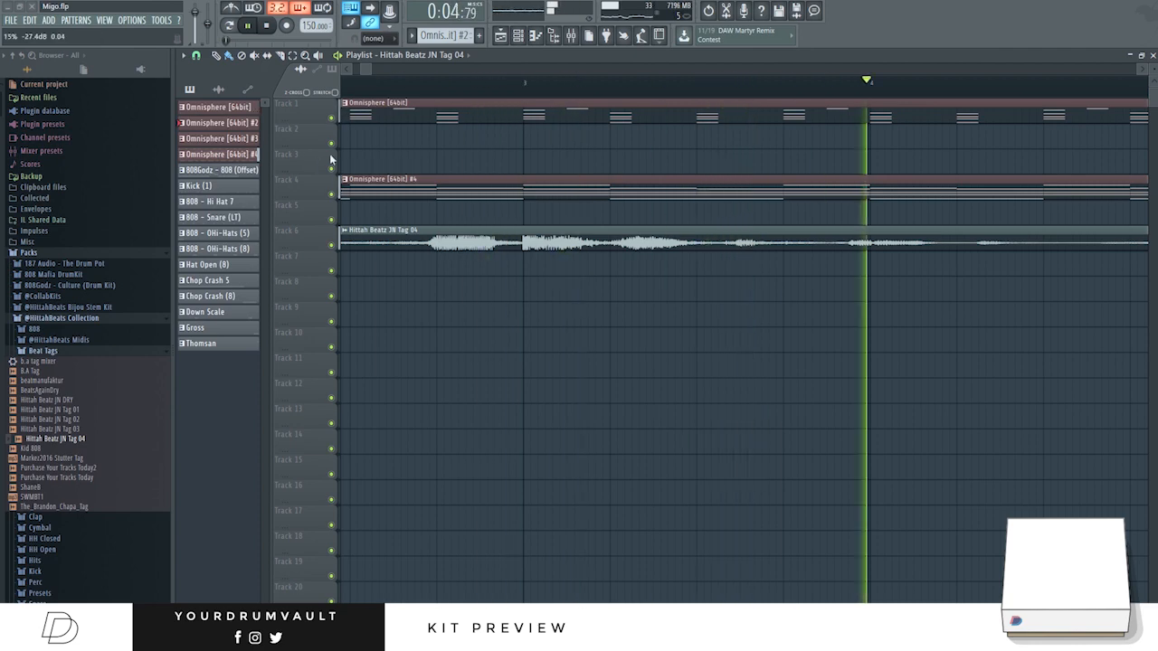
pyautogui.scroll(-6, 471, 169)
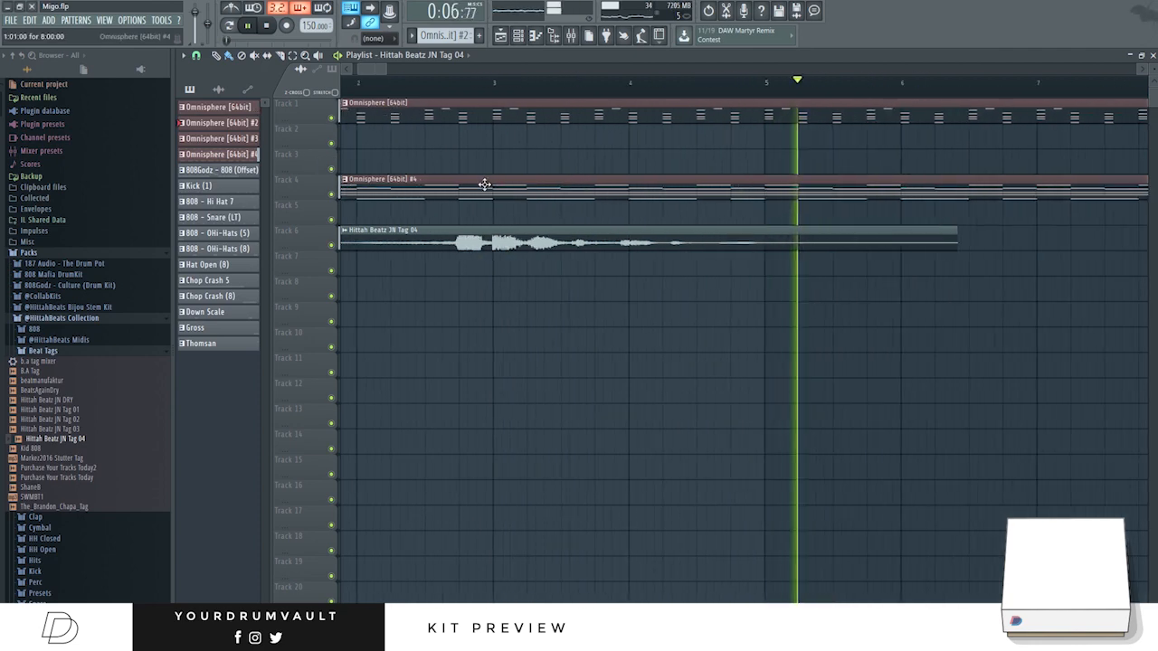
pyautogui.scroll(-3, 362, 241)
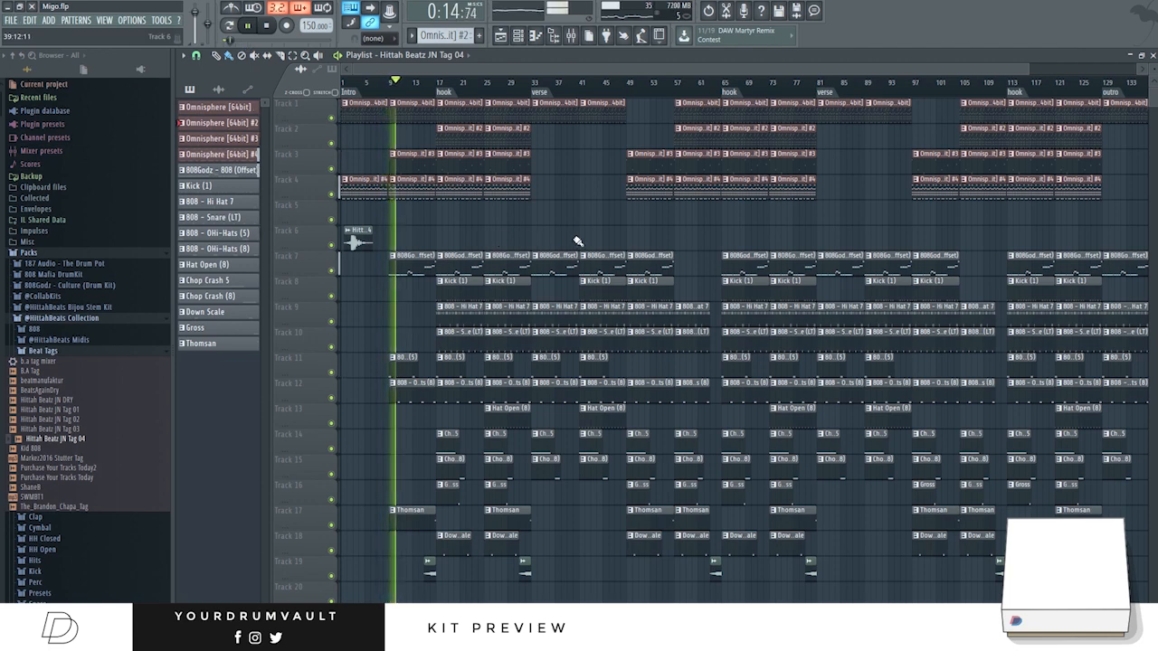
# Step: Create an automation clip for the master volume on track 5
pyautogui.scroll(-1, 742, 224)
pyautogui.moveTo(1151, 83); pyautogui.dragTo(1152, 118)
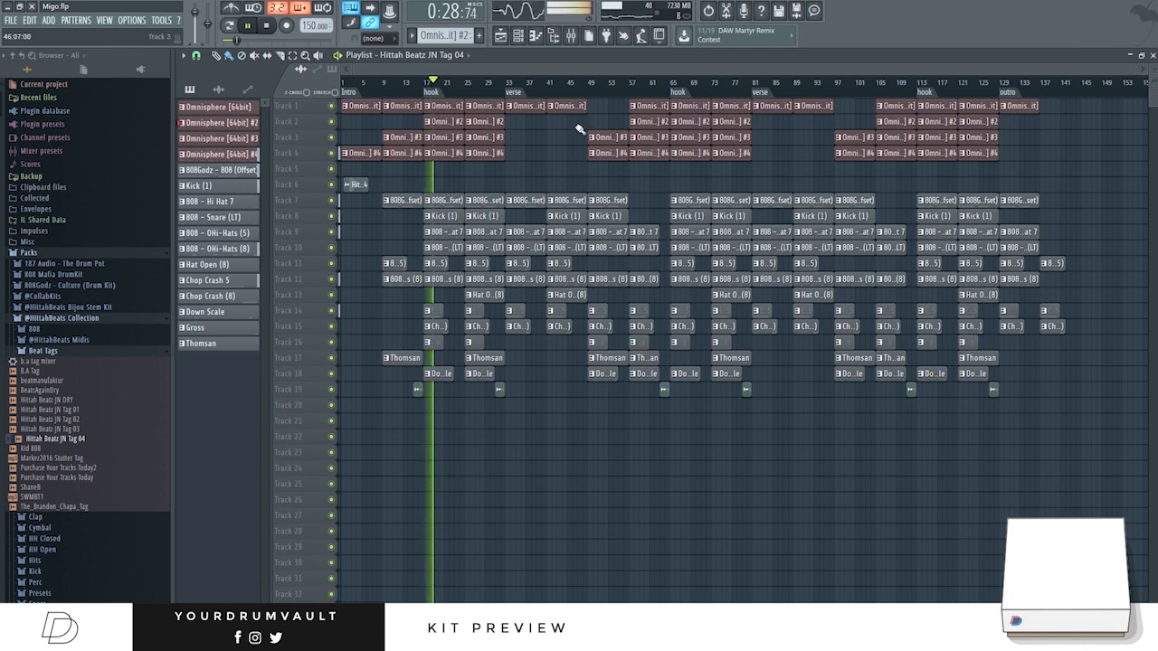
pyautogui.click(570, 36)
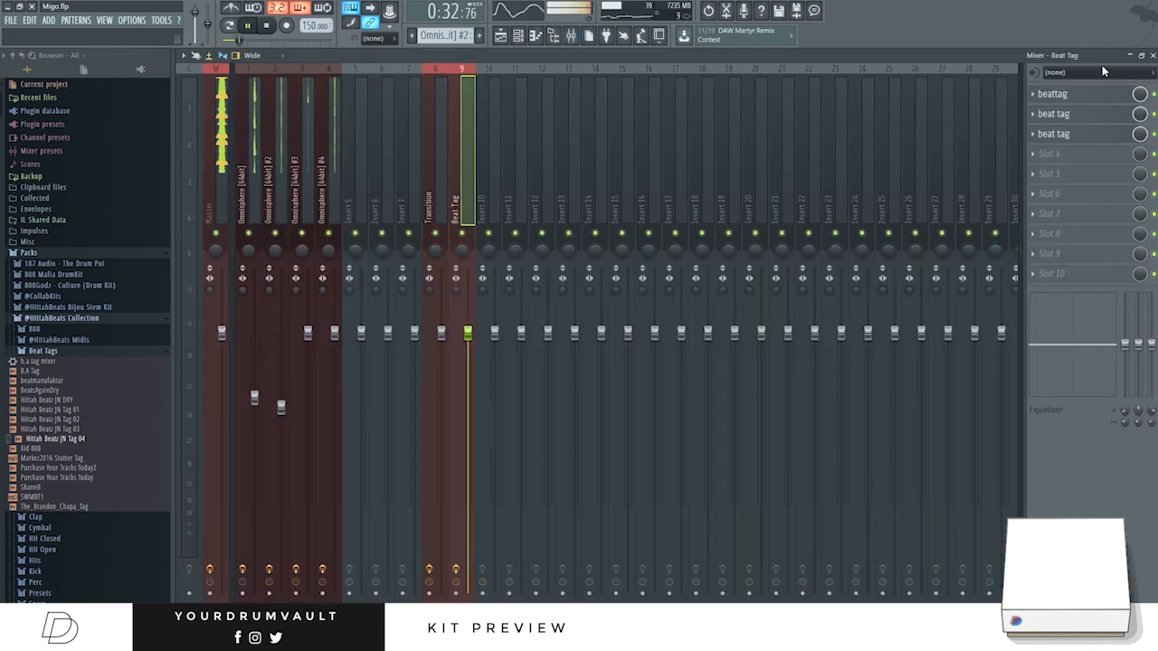
pyautogui.click(1151, 55)
pyautogui.scroll(3, 1063, 370)
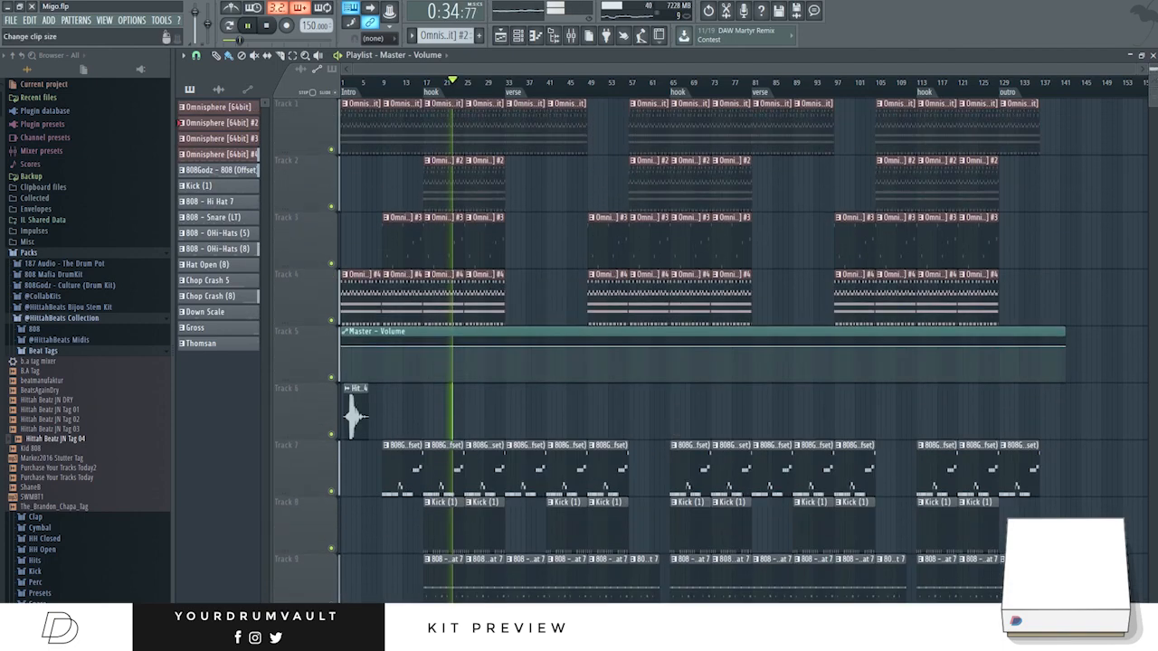
# Step: Delete the leftover OHi-Hats (5), Chop Crash 5 and Chop Crash (8) clips at bar 137 on tracks 11, 14 and 15
pyautogui.scroll(2, 1063, 366)
pyautogui.scroll(-4, 1070, 352)
pyautogui.scroll(-3, 1073, 400)
pyautogui.scroll(-2, 1073, 276)
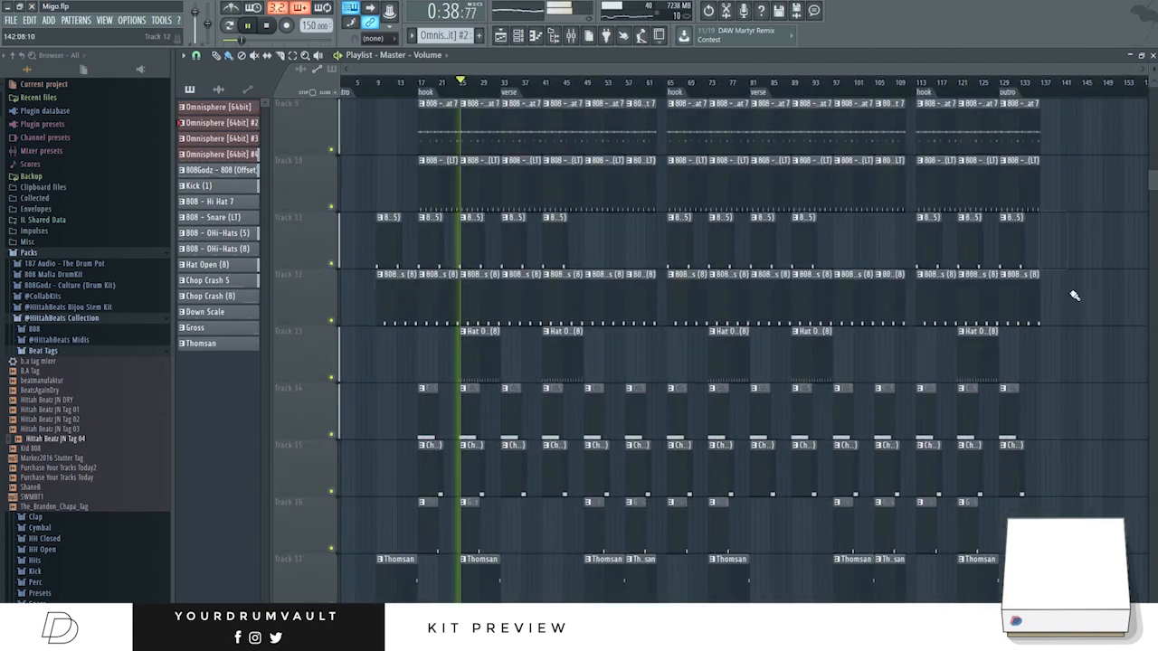
pyautogui.scroll(-3, 1080, 336)
pyautogui.scroll(6, 1080, 335)
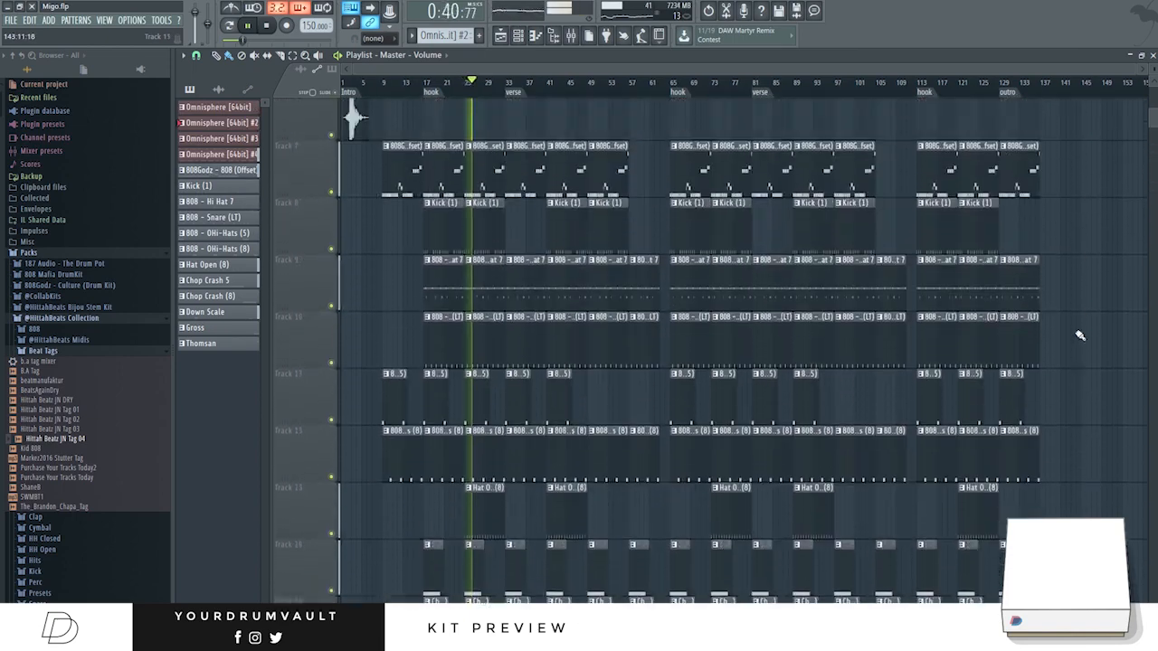
pyautogui.scroll(5, 1041, 355)
# Step: Shorten the Master - Volume automation clip on track 5 to end at bar 137
pyautogui.moveTo(1042, 351); pyautogui.dragTo(955, 351)
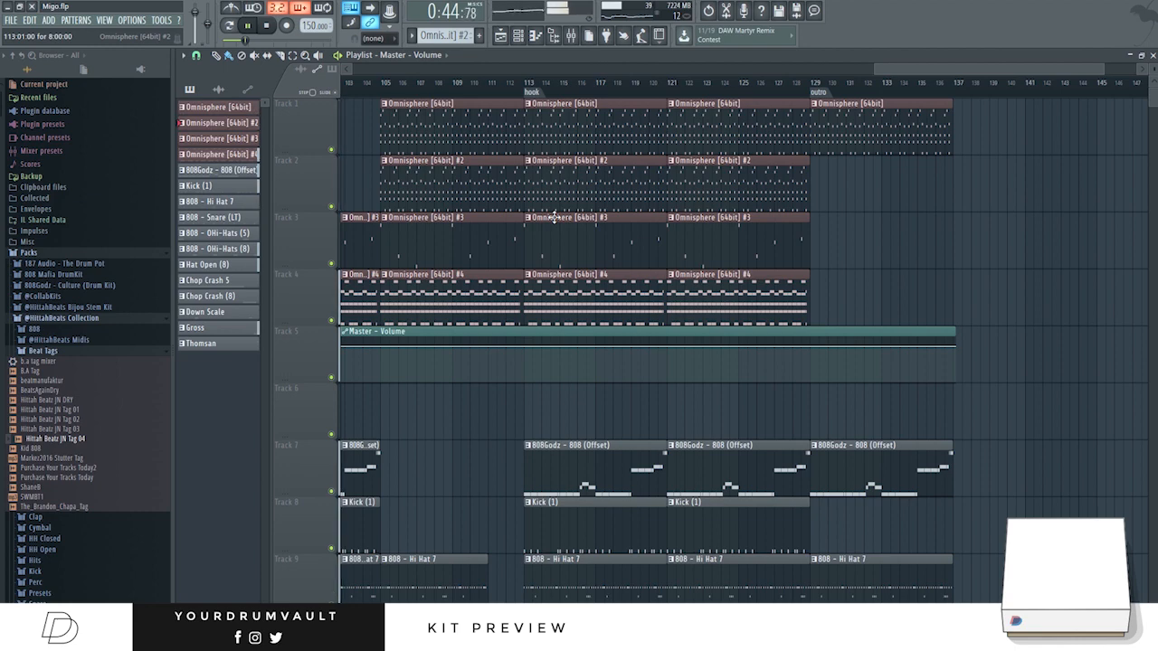
pyautogui.hotkey('ctrl', 'z')
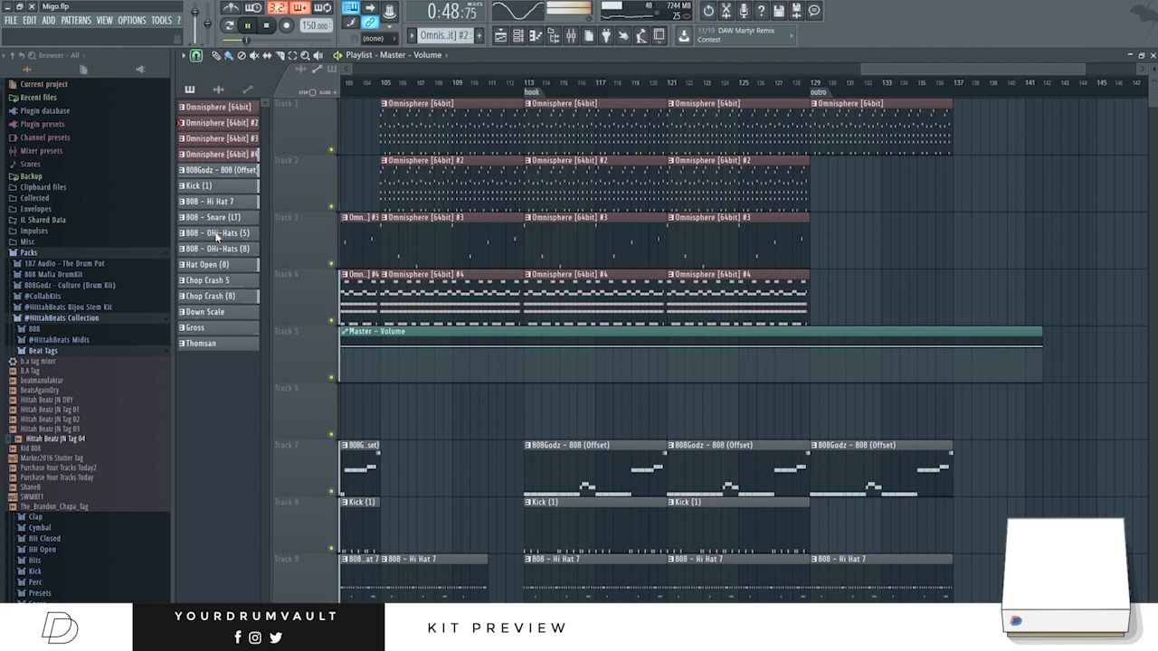
pyautogui.scroll(-5, 1071, 329)
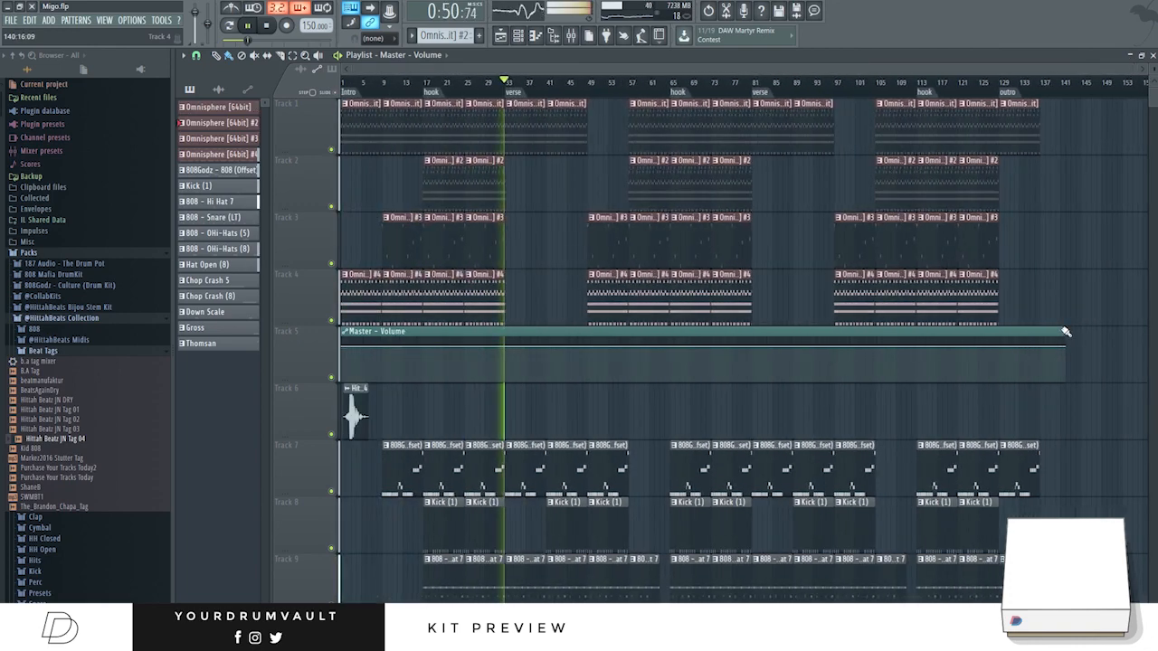
pyautogui.scroll(6, 1062, 334)
pyautogui.scroll(1, 1058, 337)
pyautogui.moveTo(1085, 351); pyautogui.dragTo(959, 350)
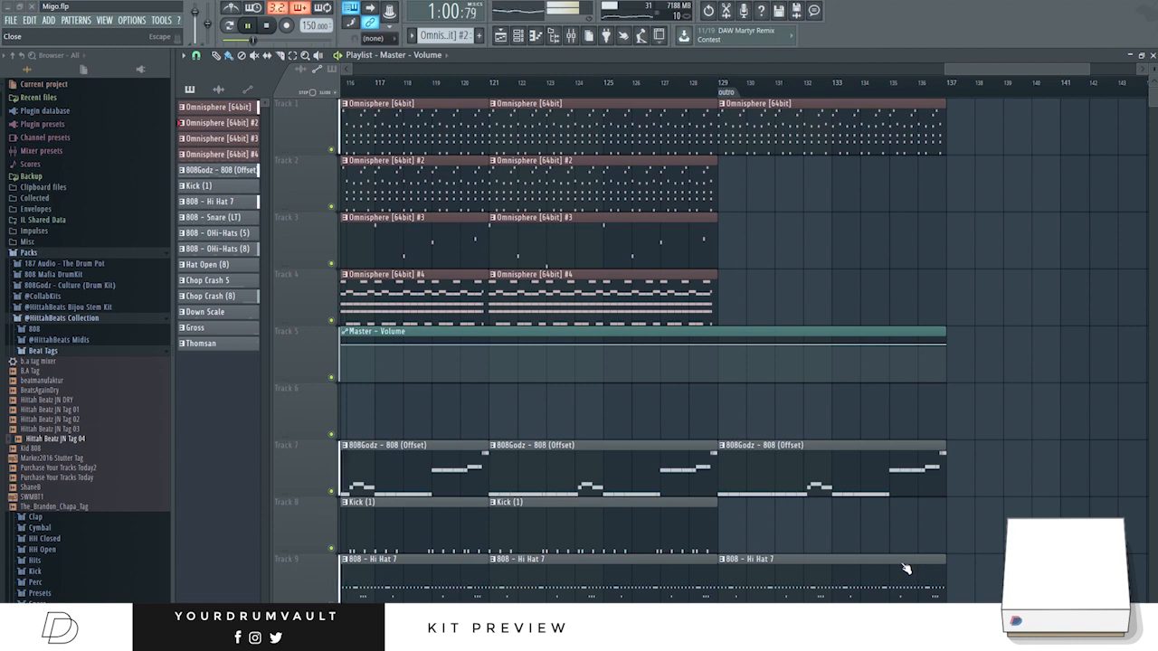
pyautogui.scroll(-4, 783, 319)
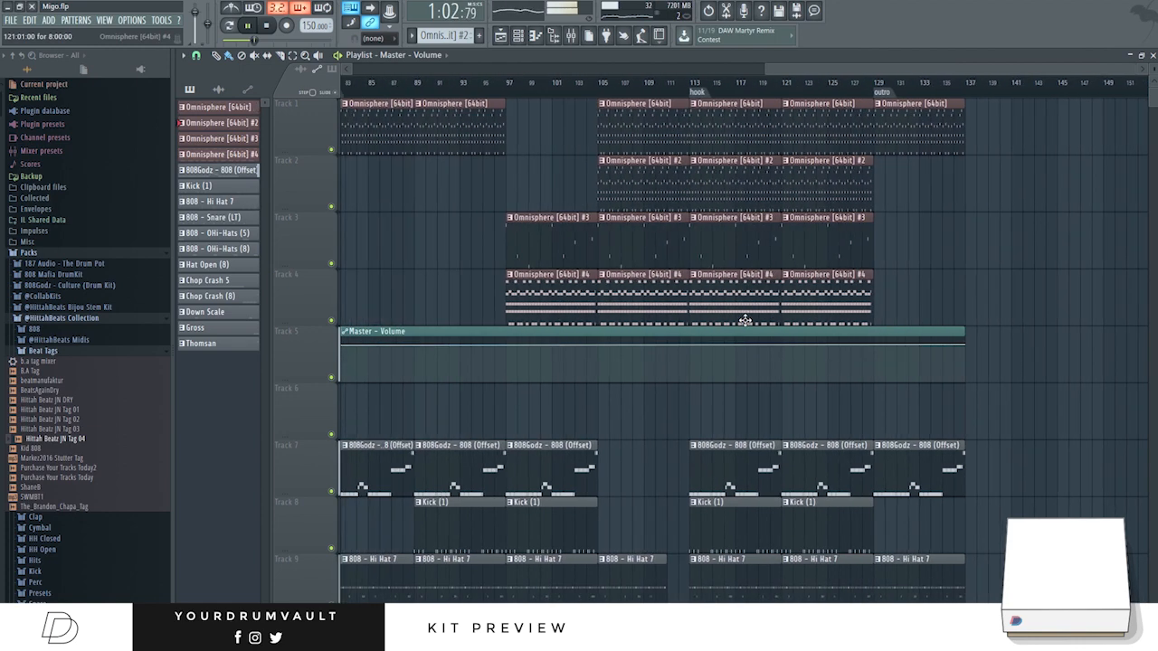
# Step: Add an automation point at bar 129 and lower the end point to zero at bar 145 to fade out the master volume
pyautogui.moveTo(787, 75); pyautogui.dragTo(340, 73)
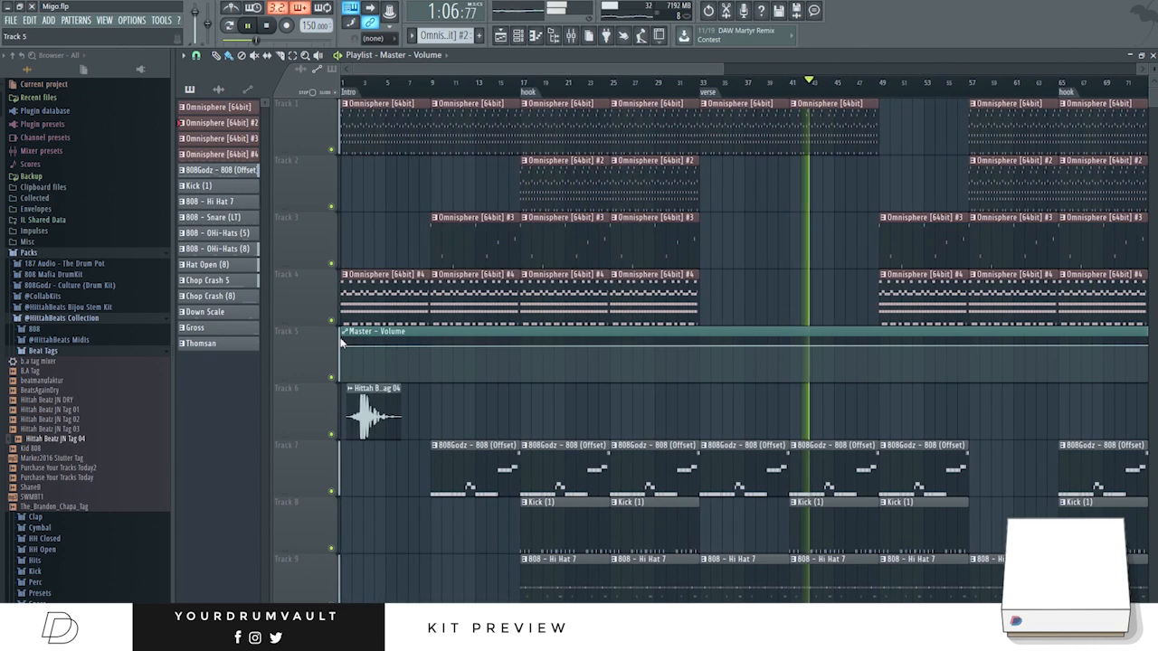
pyautogui.moveTo(432, 72); pyautogui.dragTo(795, 109)
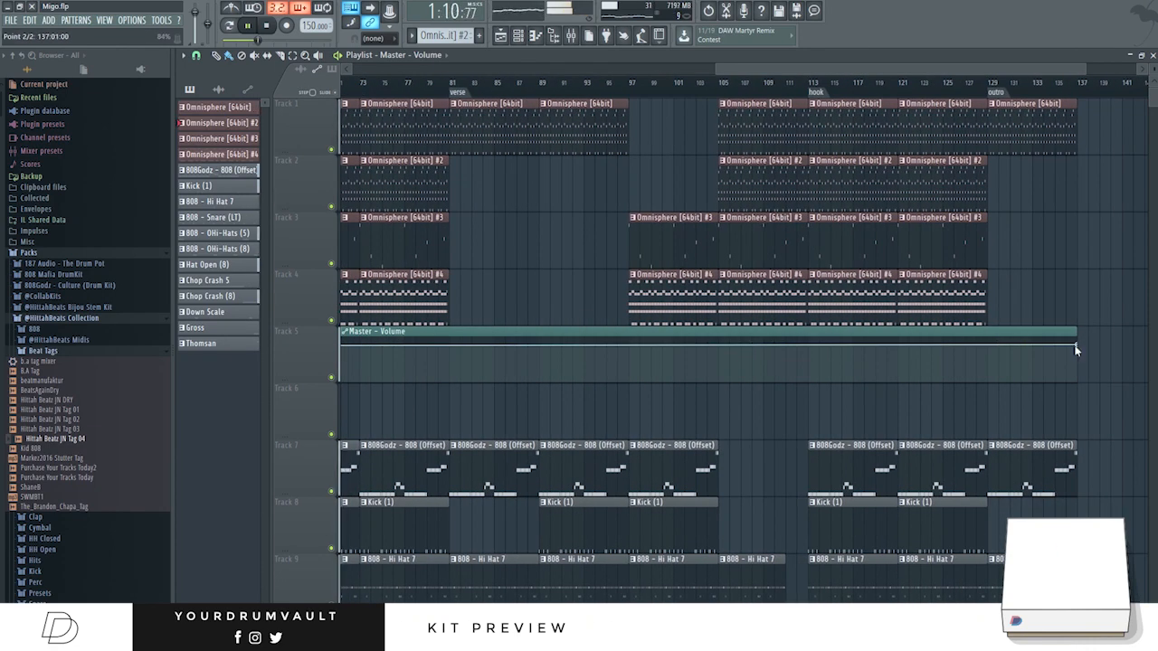
pyautogui.rightClick(988, 349)
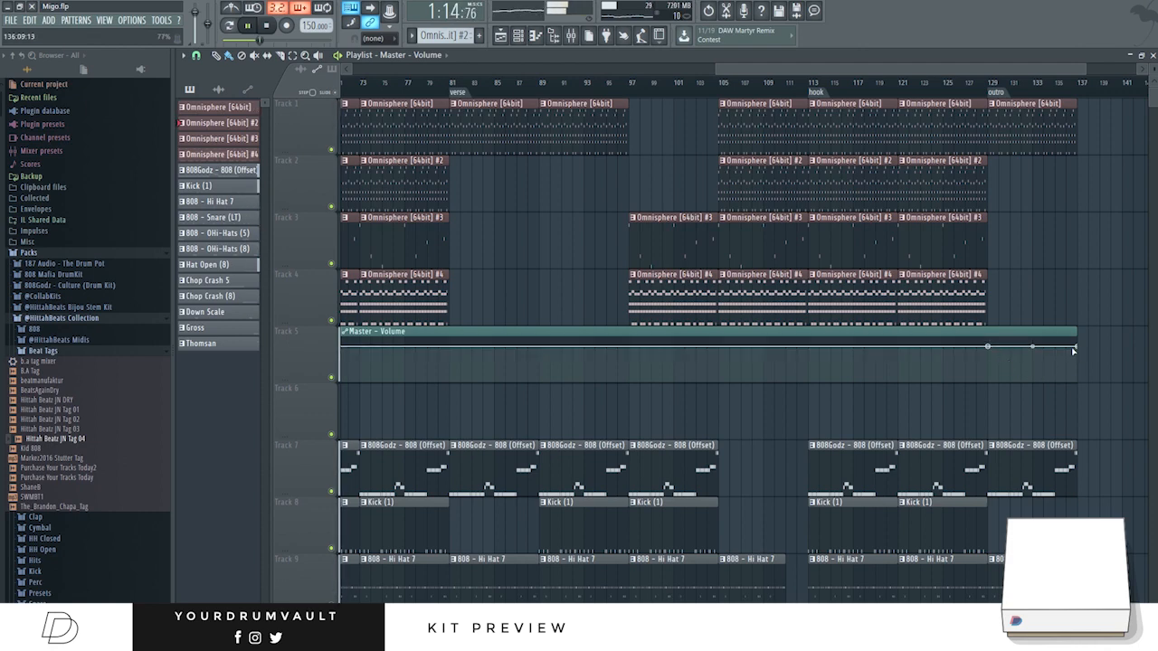
pyautogui.moveTo(1079, 372); pyautogui.dragTo(1125, 392)
pyautogui.scroll(-3, 1108, 350)
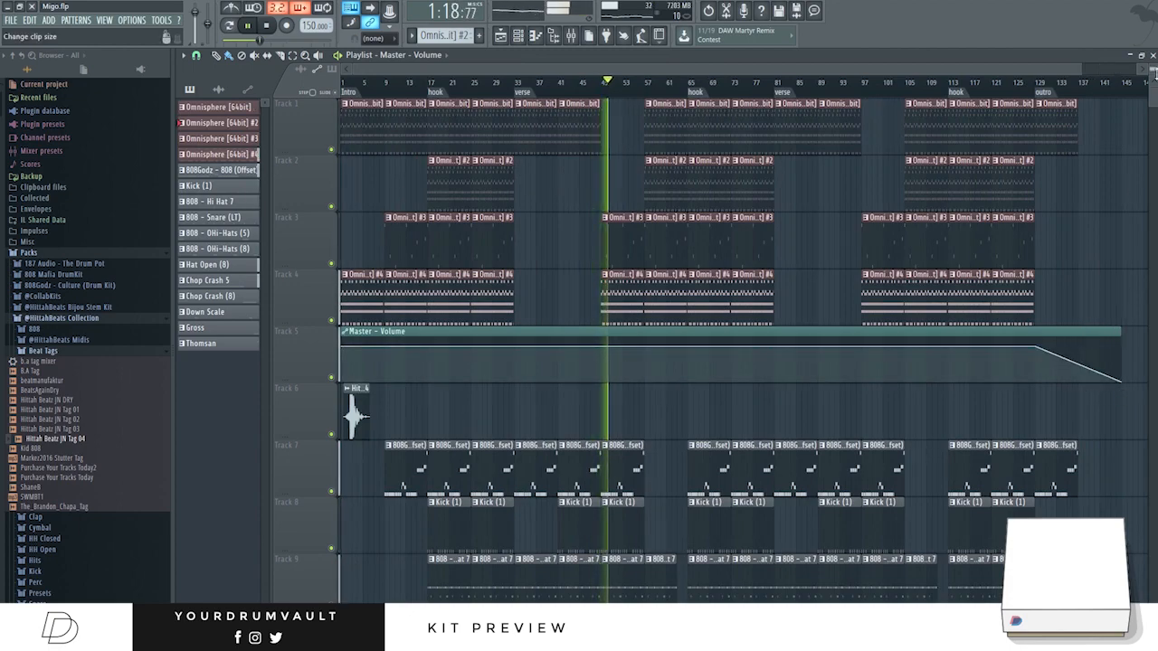
# Step: Reduce the height of the playlist tracks and move the Master - Volume automation clip to track 21
pyautogui.moveTo(1151, 82); pyautogui.dragTo(1150, 136)
pyautogui.scroll(-1, 1063, 239)
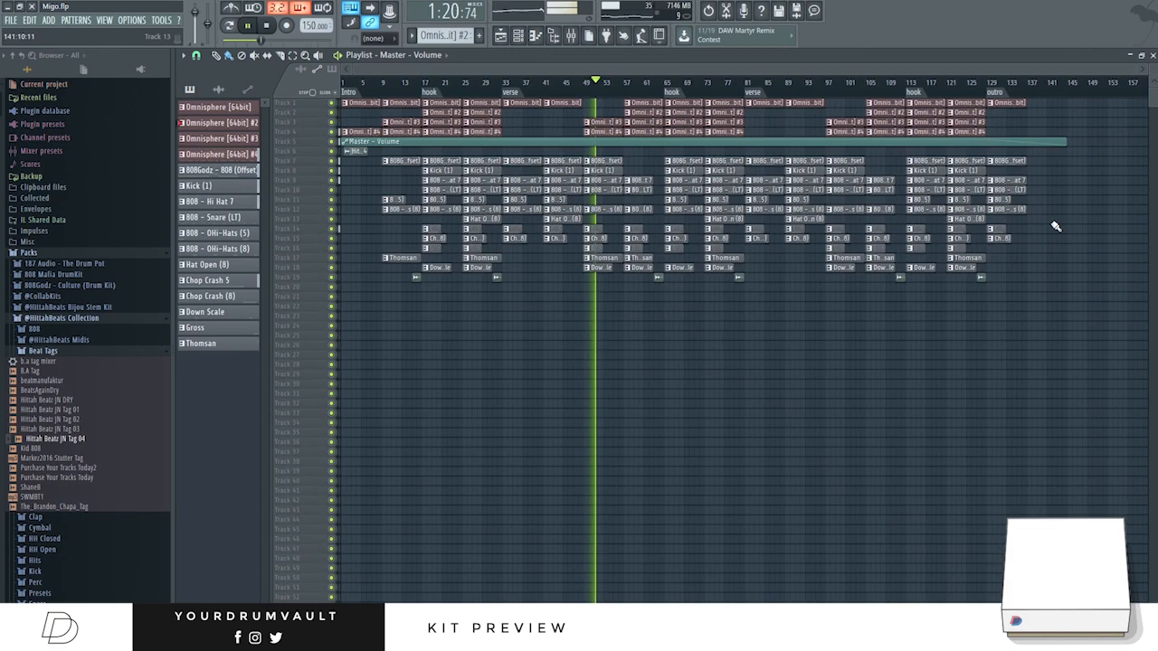
pyautogui.moveTo(1041, 158); pyautogui.dragTo(1022, 307)
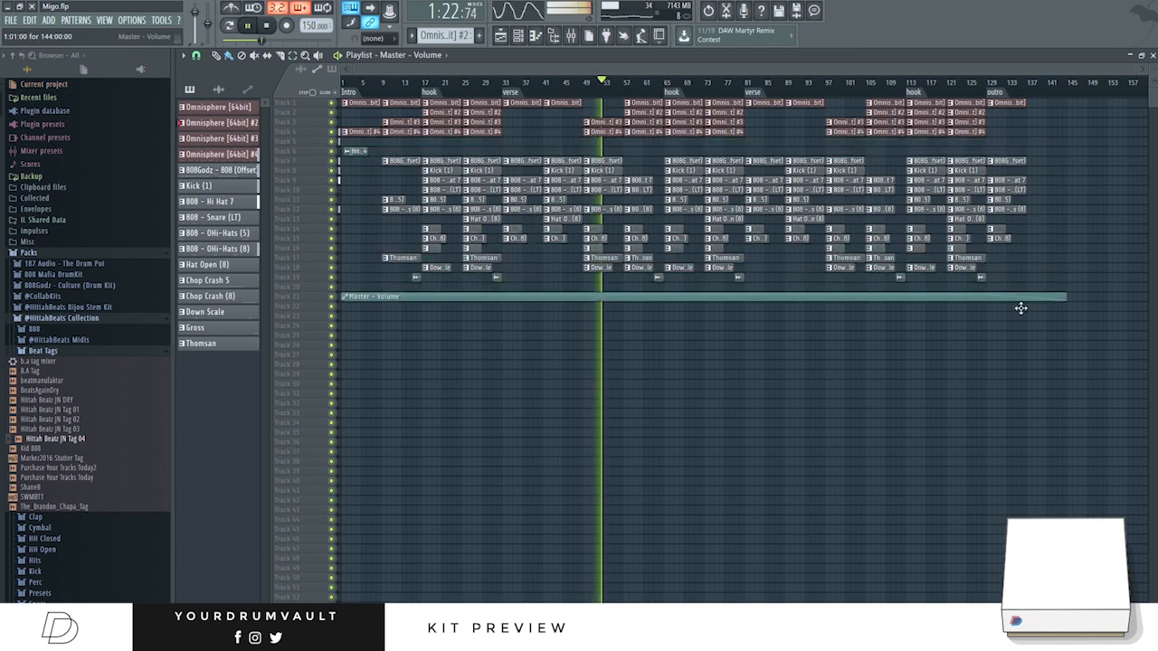
# Step: Replace the outro clips at bar 129 with a copy of the first verse's clips from bars 33 to 49
pyautogui.moveTo(1006, 248); pyautogui.dragTo(1004, 103)
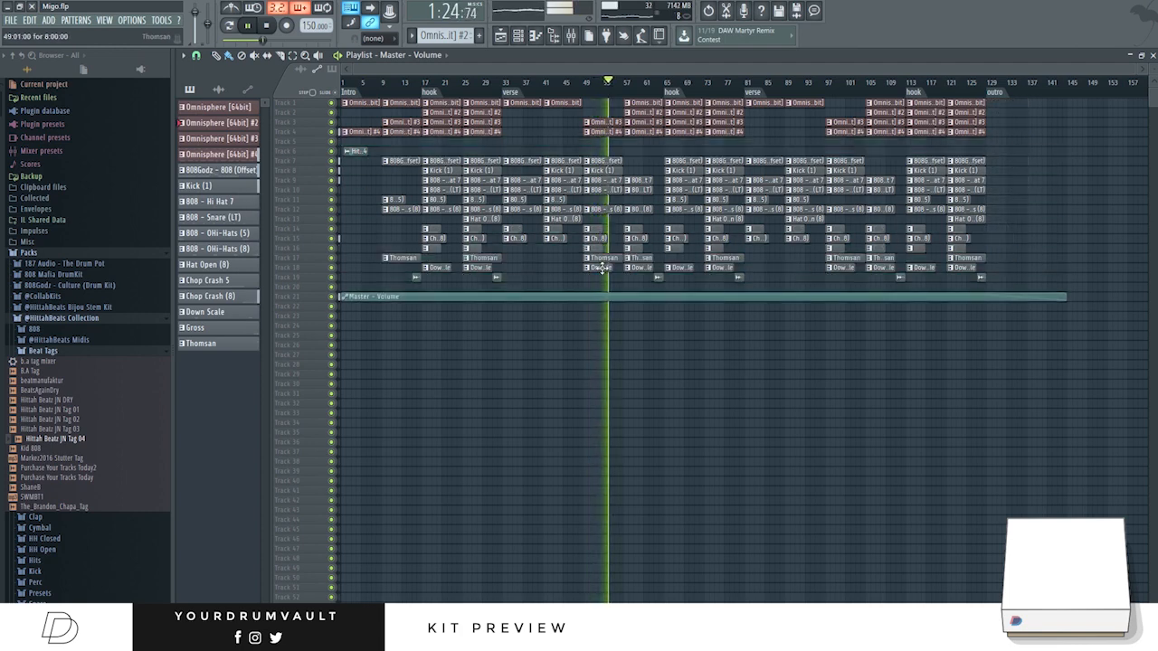
pyautogui.moveTo(578, 262); pyautogui.dragTo(513, 86)
pyautogui.moveTo(558, 165); pyautogui.dragTo(1011, 170)
pyautogui.click(1108, 211)
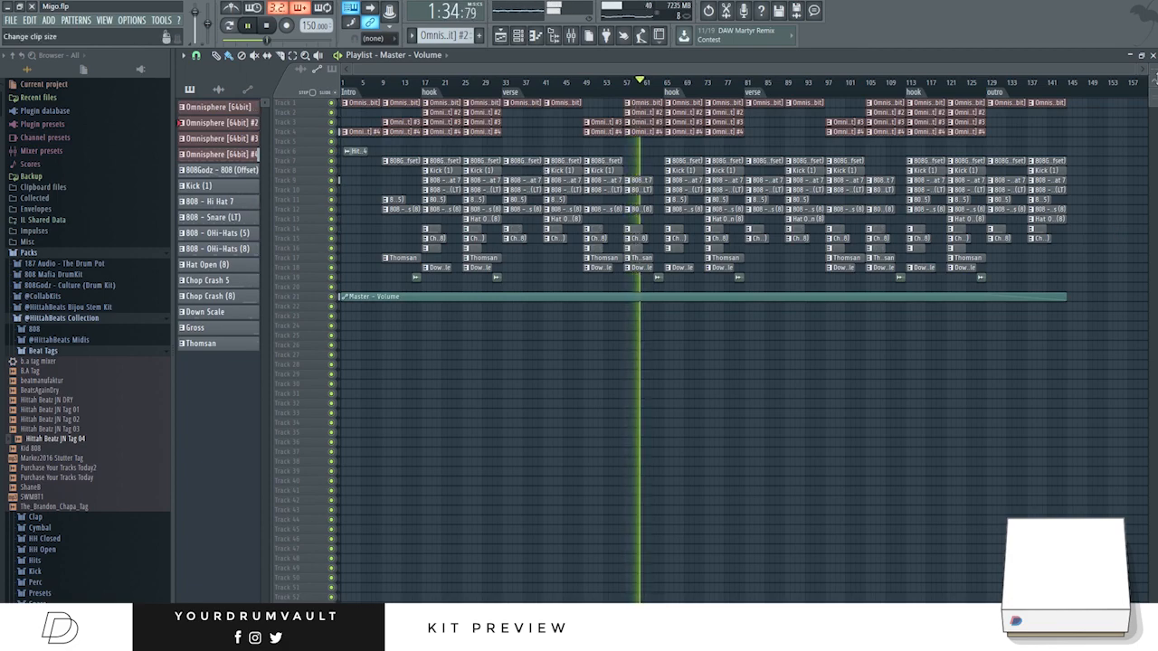
# Step: Raise the three short higher notes in bar 4 of the 808Godz - 808 (Offset) pattern to G5, G#5 and G5
pyautogui.scroll(3, 943, 145)
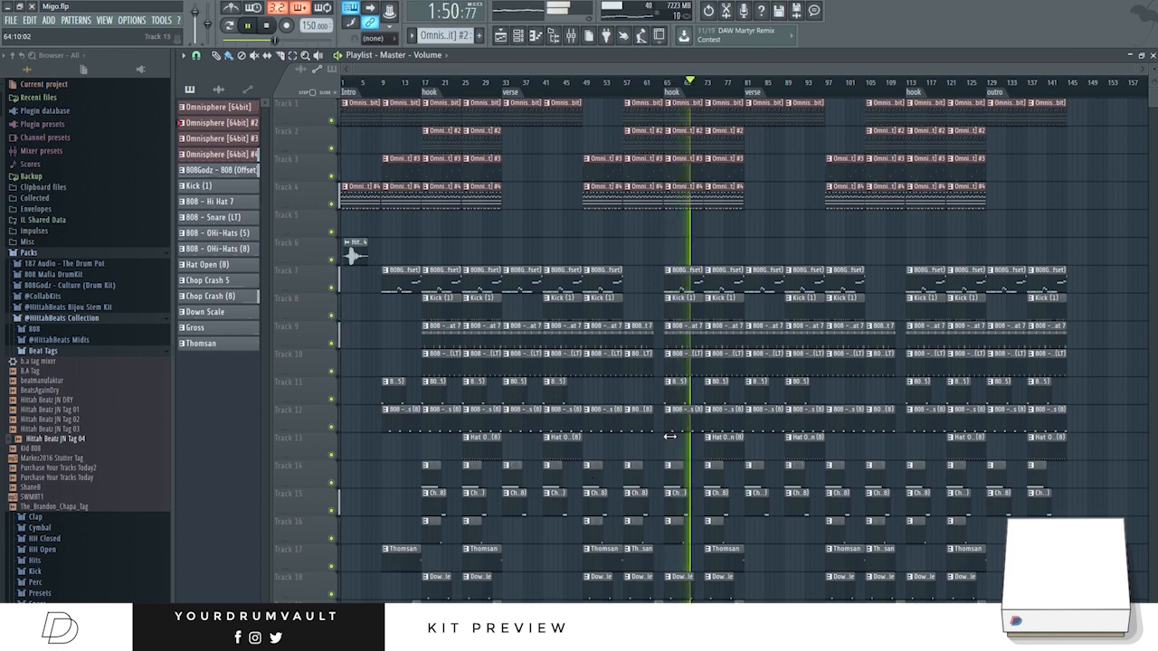
pyautogui.doubleClick(690, 286)
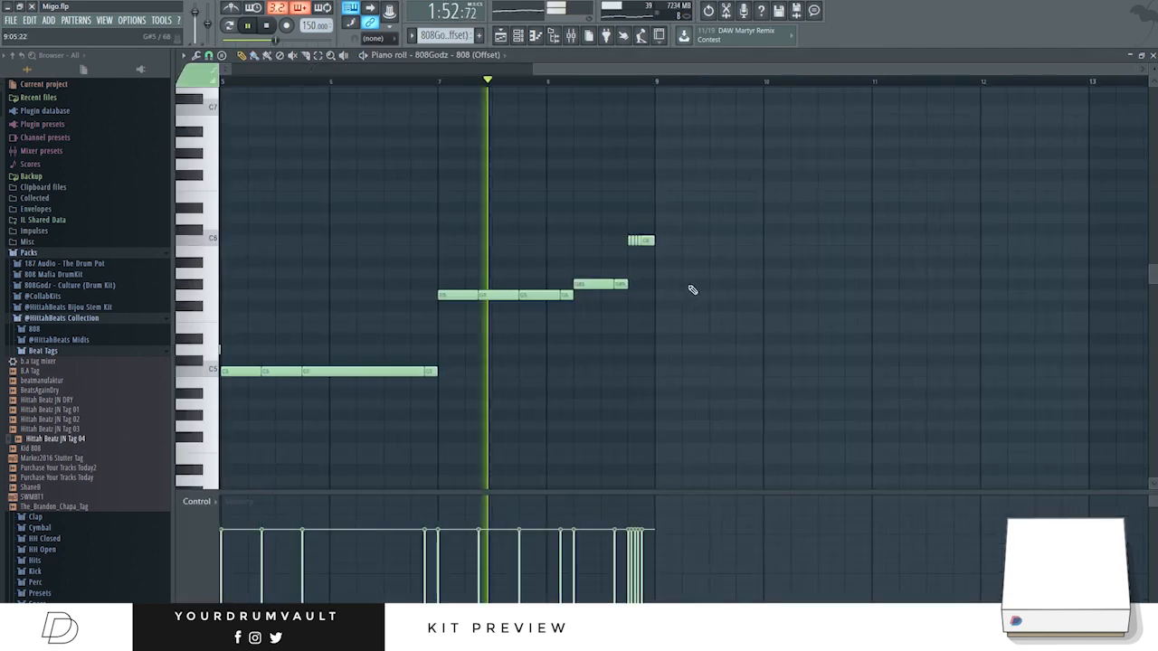
pyautogui.moveTo(558, 72); pyautogui.dragTo(424, 74)
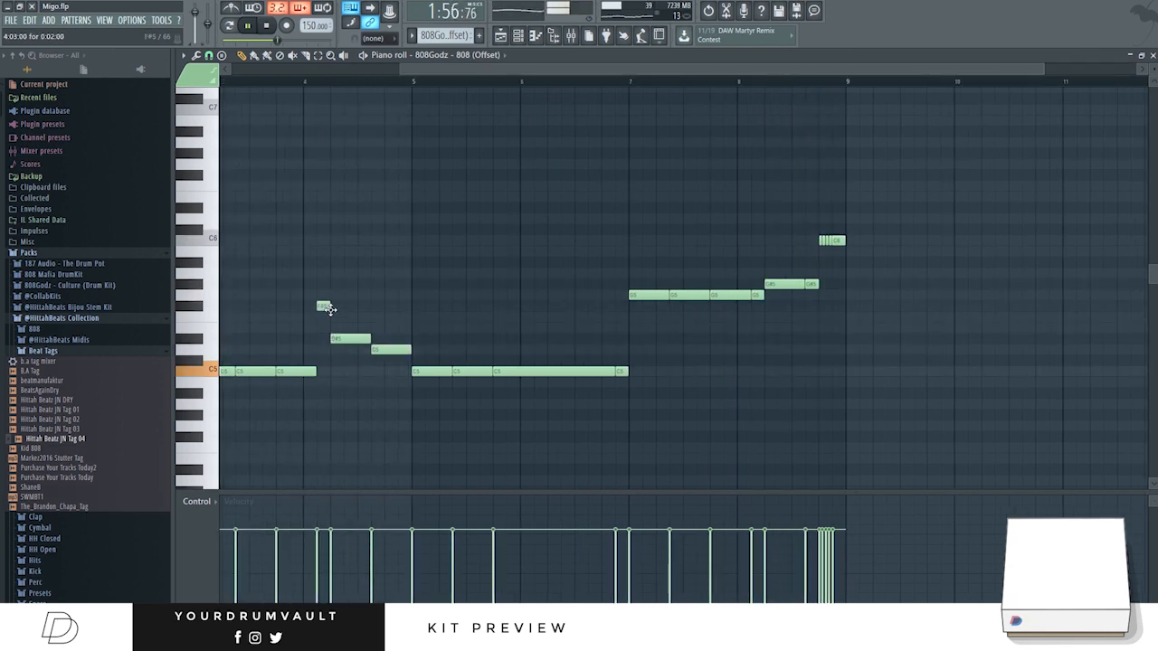
pyautogui.moveTo(346, 336); pyautogui.dragTo(347, 282)
pyautogui.moveTo(391, 352); pyautogui.dragTo(389, 295)
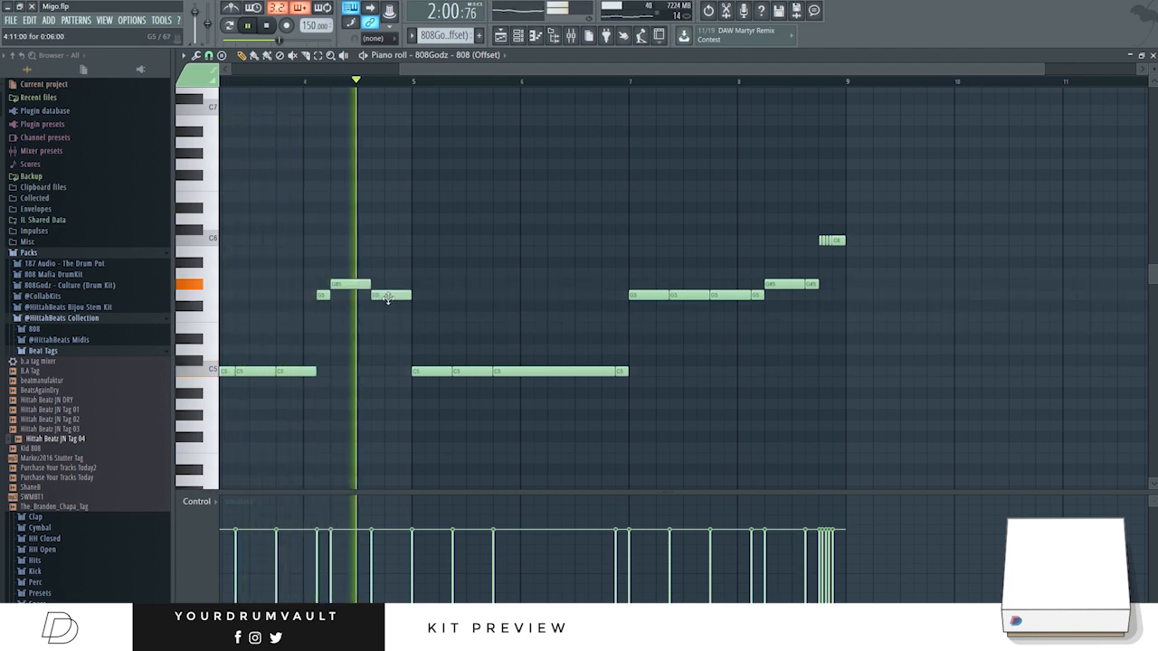